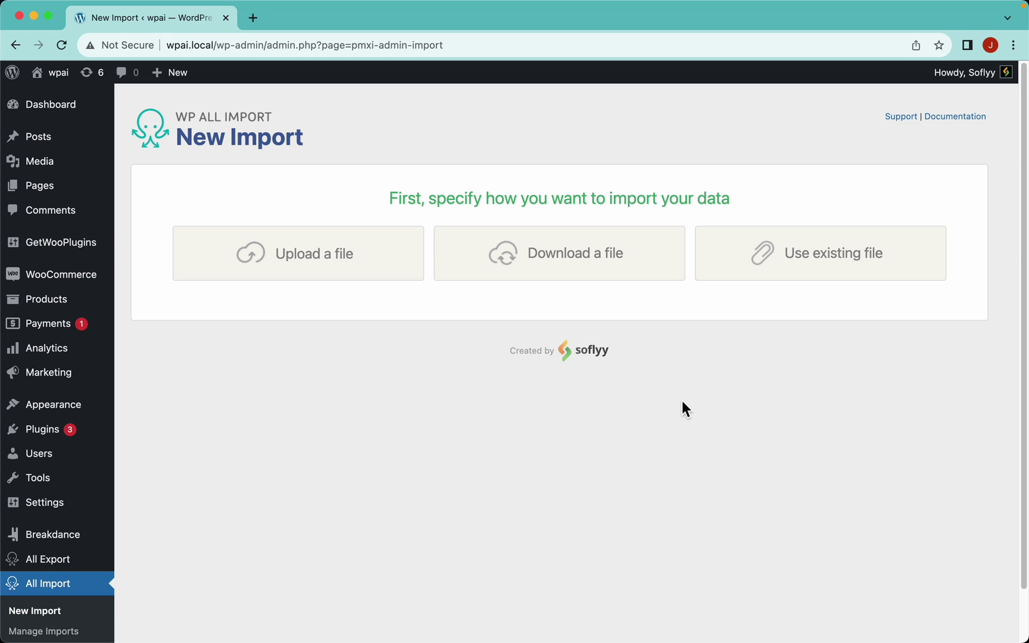
Upload the file WooCommerce-Import.csv as the data source for the new import.
left_click(354, 274)
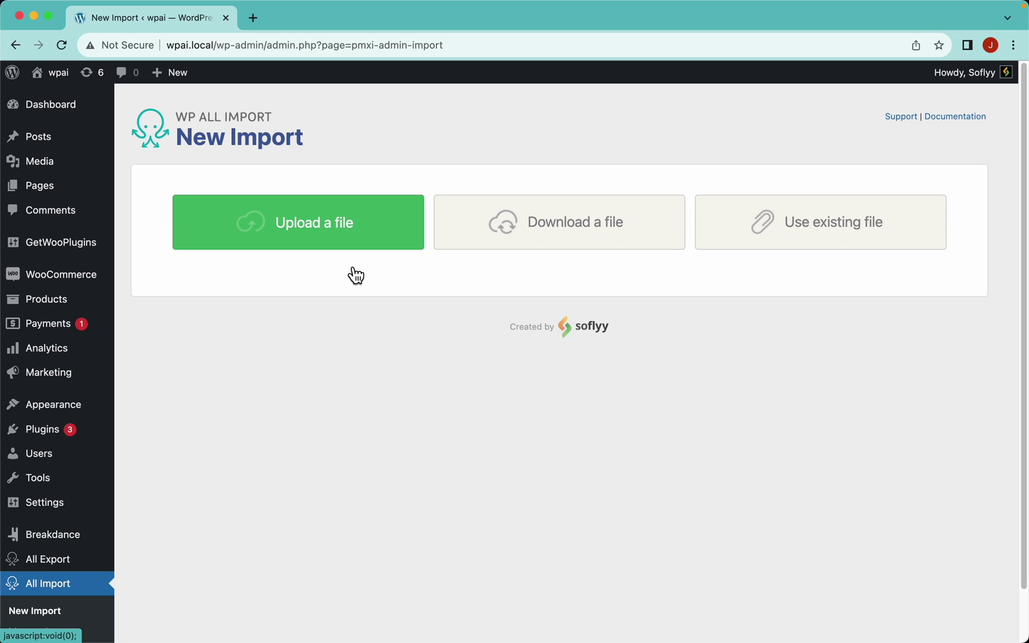
left_click(355, 275)
double_click(386, 189)
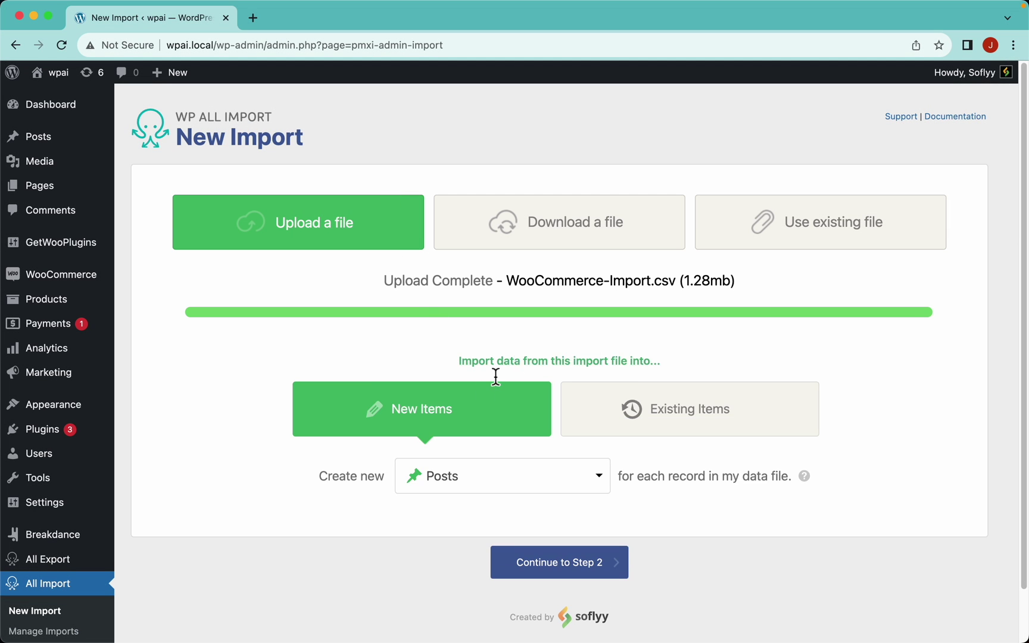
Set the import to create new WooCommerce Products for each record in the data file.
scroll(482, 399, "down", 2)
left_click(525, 432)
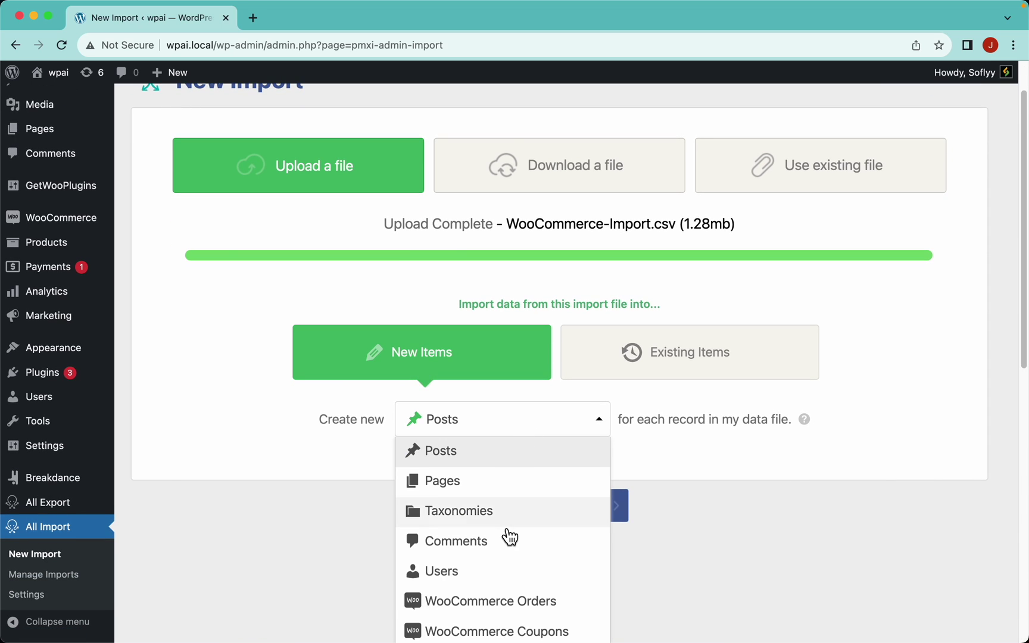
scroll(510, 535, "down", 5)
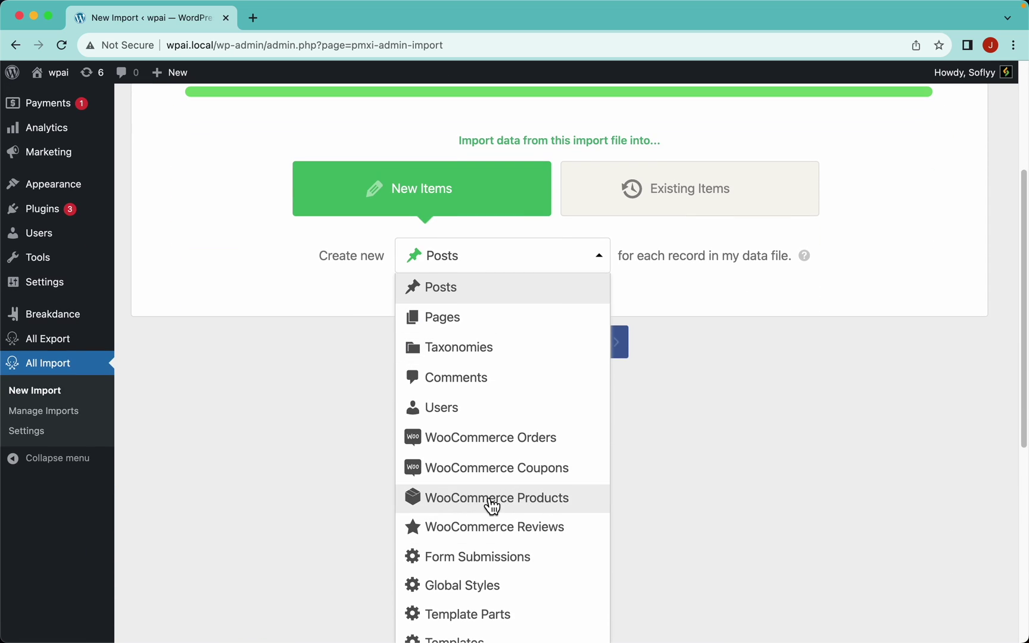
left_click(533, 511)
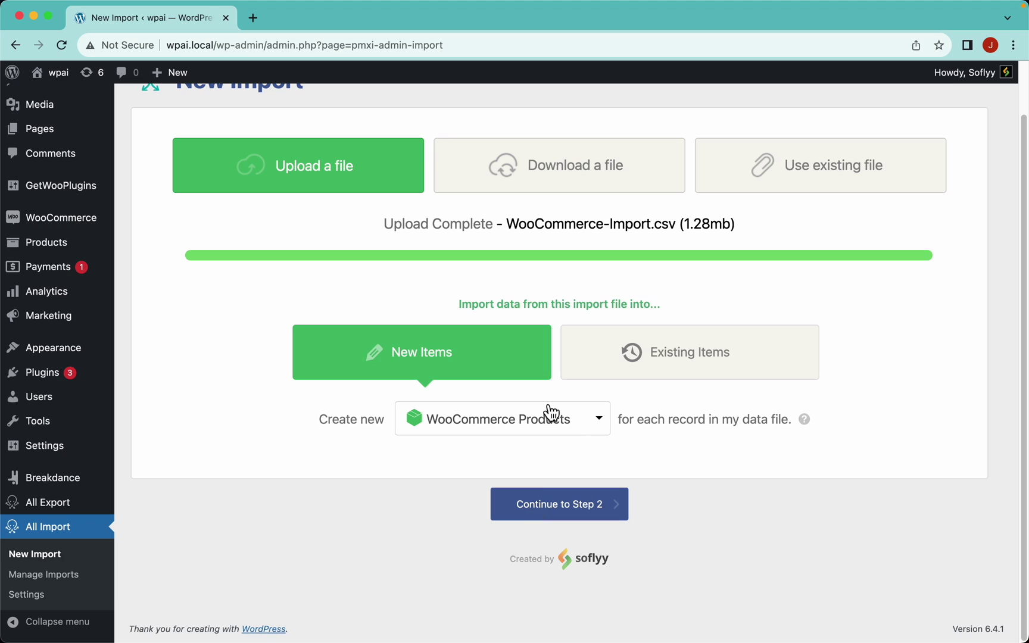
Open the store's Products page in a separate browser tab, view it, and return to the import setup.
right_click(59, 241)
left_click(87, 253)
left_click(274, 18)
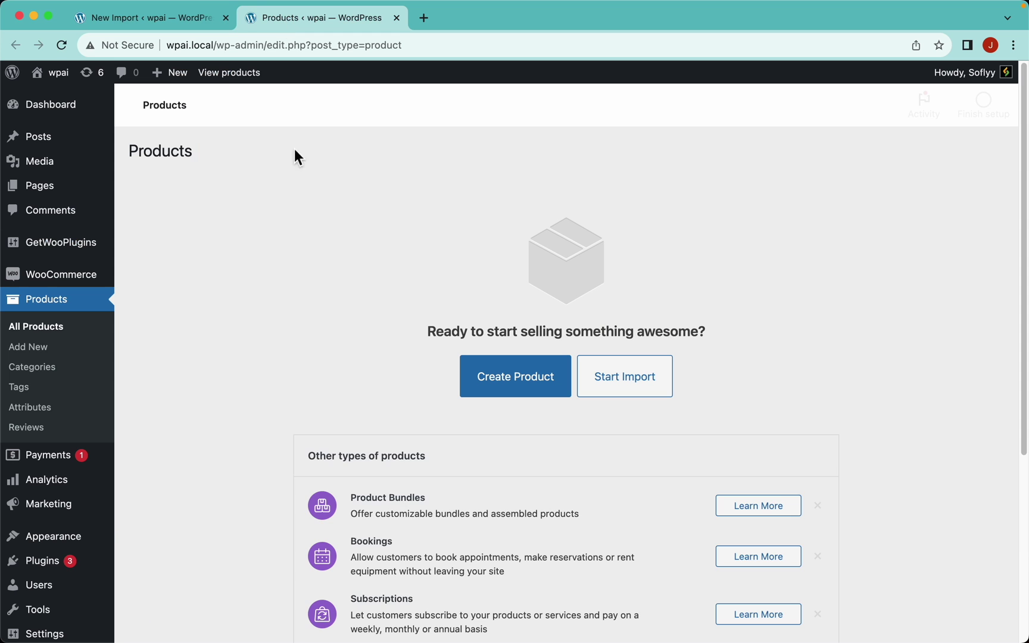
left_click(176, 24)
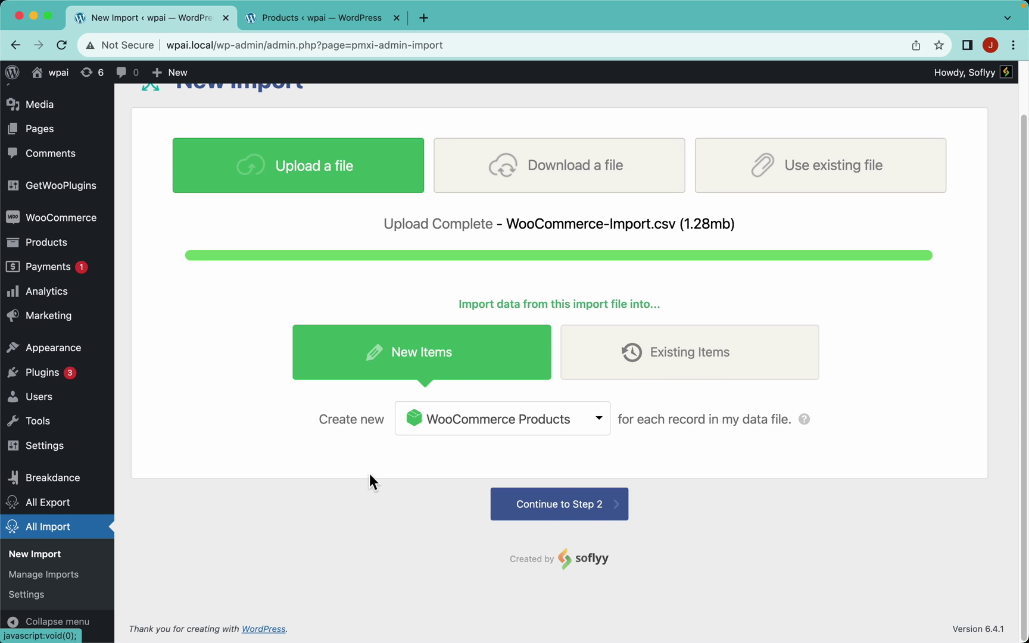
Continue to step 2 of the import and view the first record's fields.
left_click(615, 512)
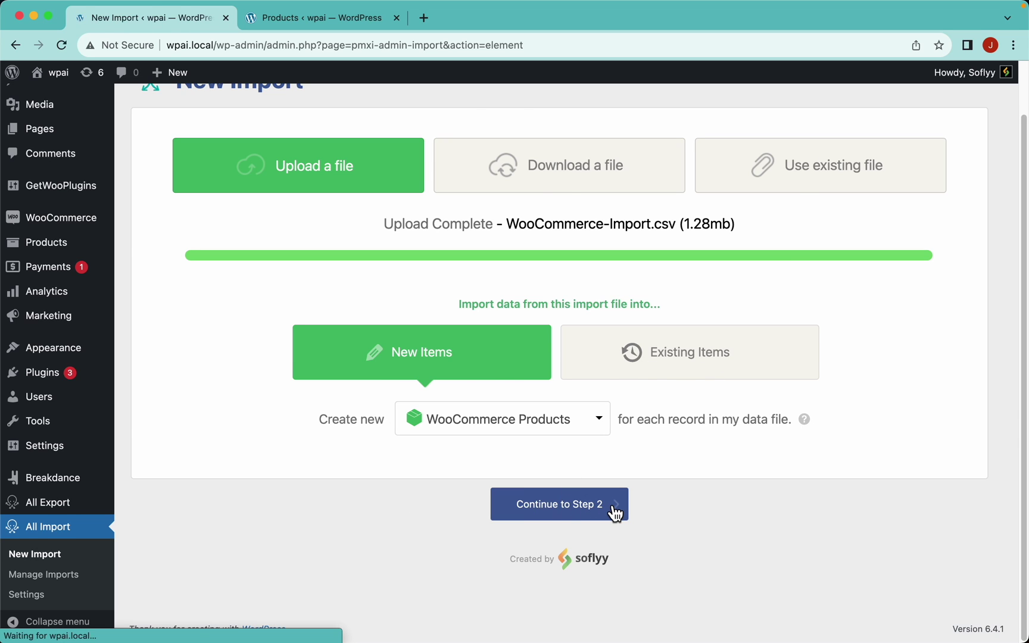
scroll(668, 180, "down", 4)
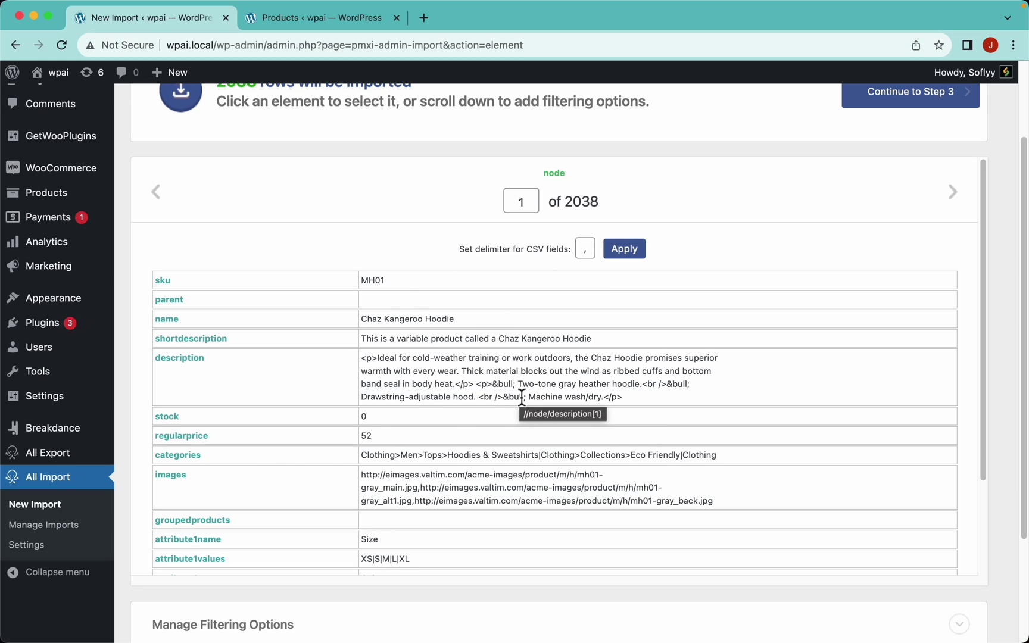
Switch to the WooCommerce-Import spreadsheet and examine the Chaz Kangeroo Hoodie row and its variation names in rows 3 to 17.
key("super+Tab")
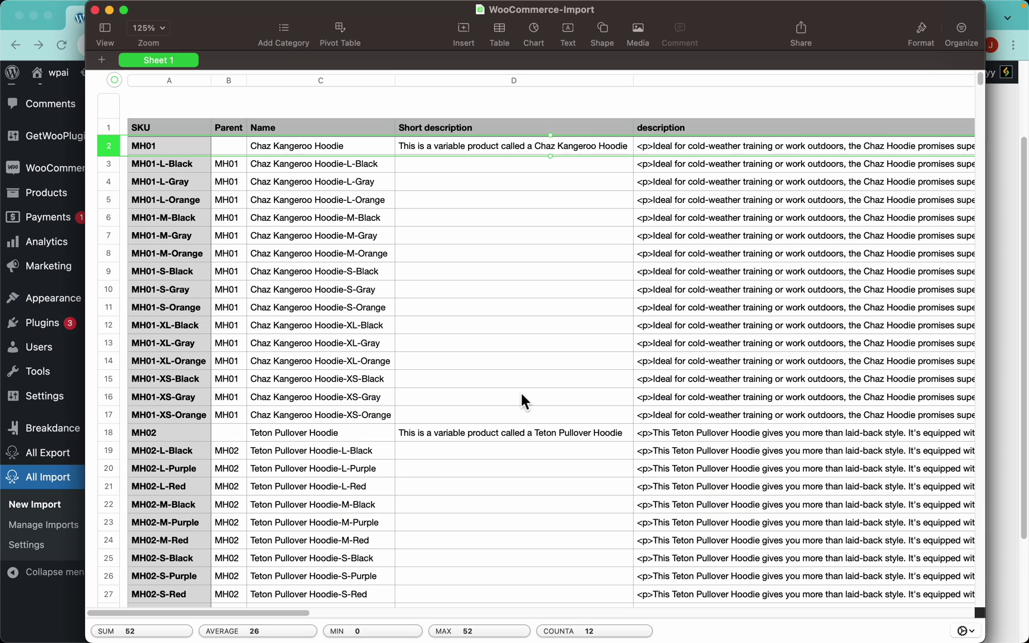
left_click(521, 394)
left_click(441, 271)
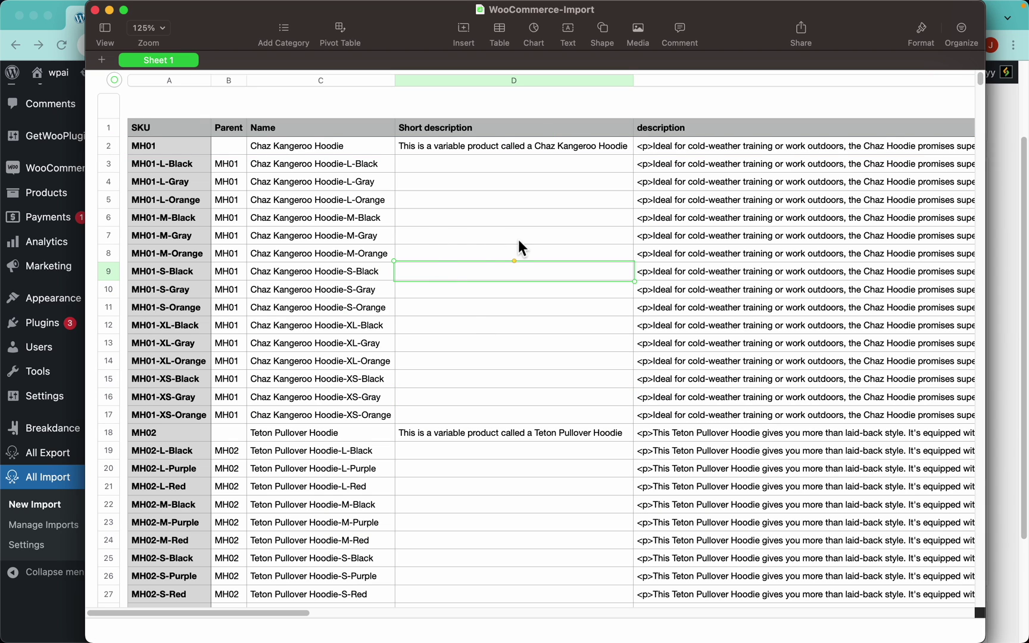
left_click(302, 148)
left_click_drag(335, 167, 334, 409)
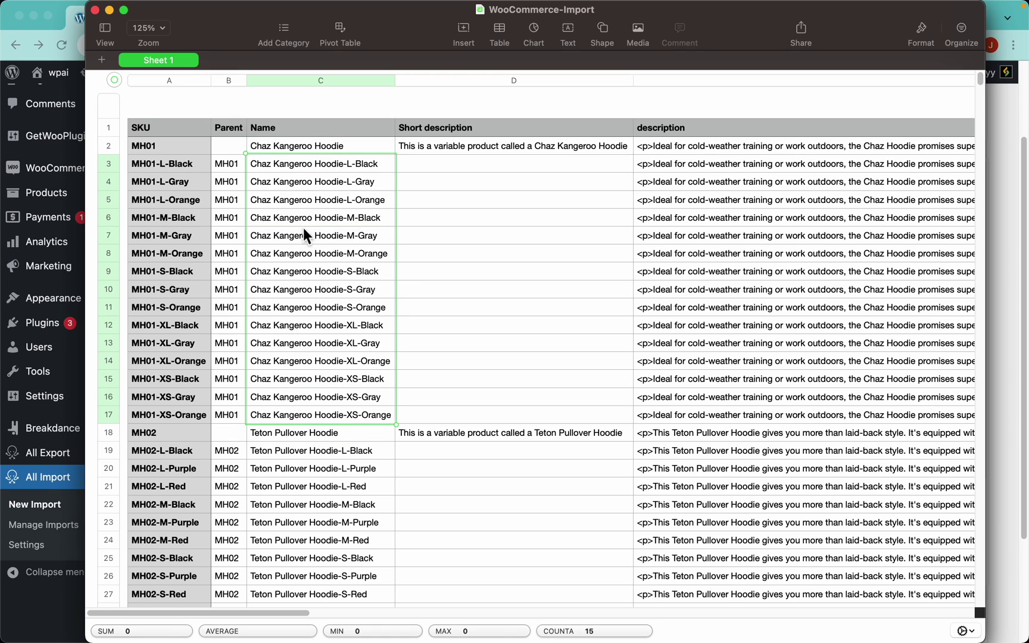
Return to the import in the browser, preview record 2, and compare it with the spreadsheet rows.
key("super+Tab")
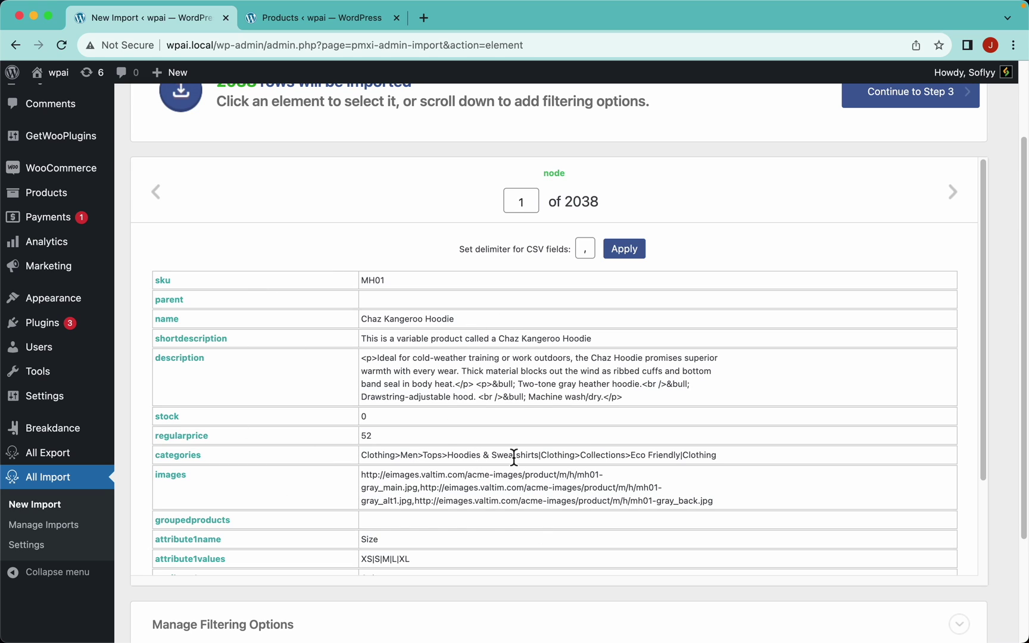
left_click(953, 194)
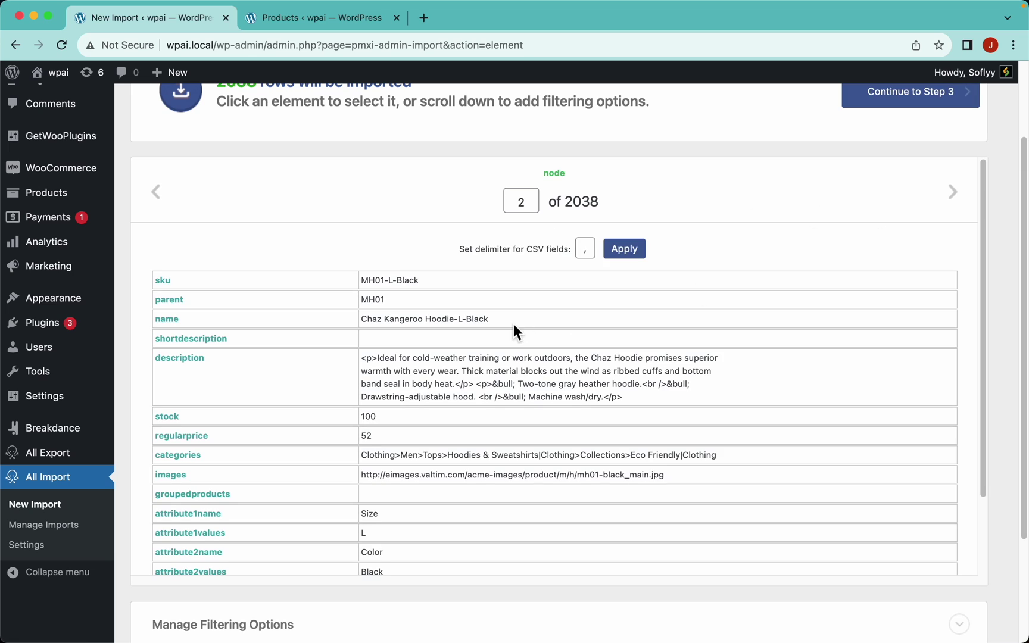
key("super+Tab")
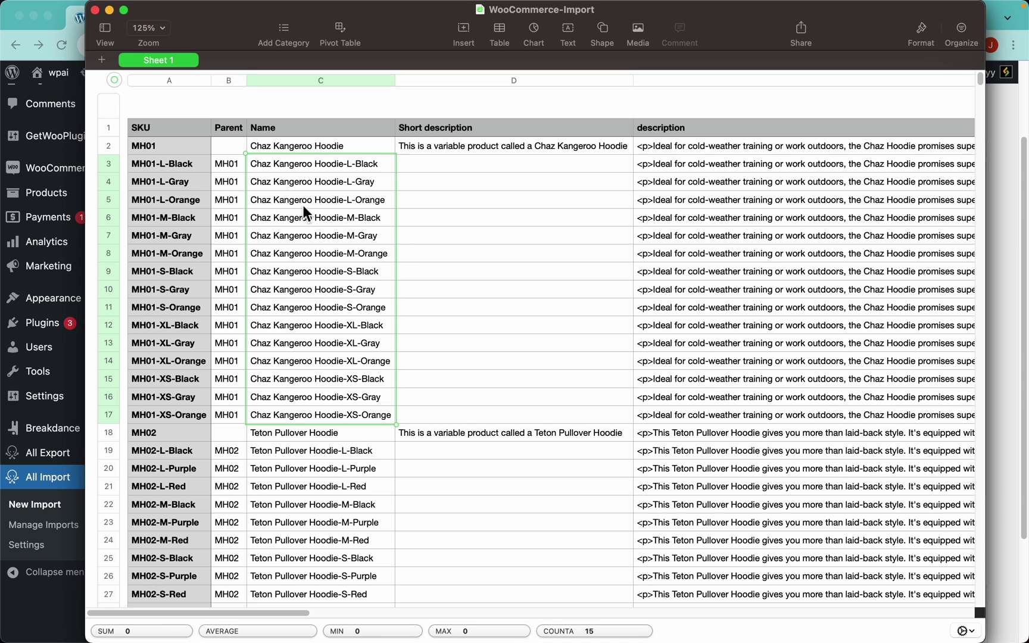
key("super+Tab")
scroll(270, 145, "up", 2)
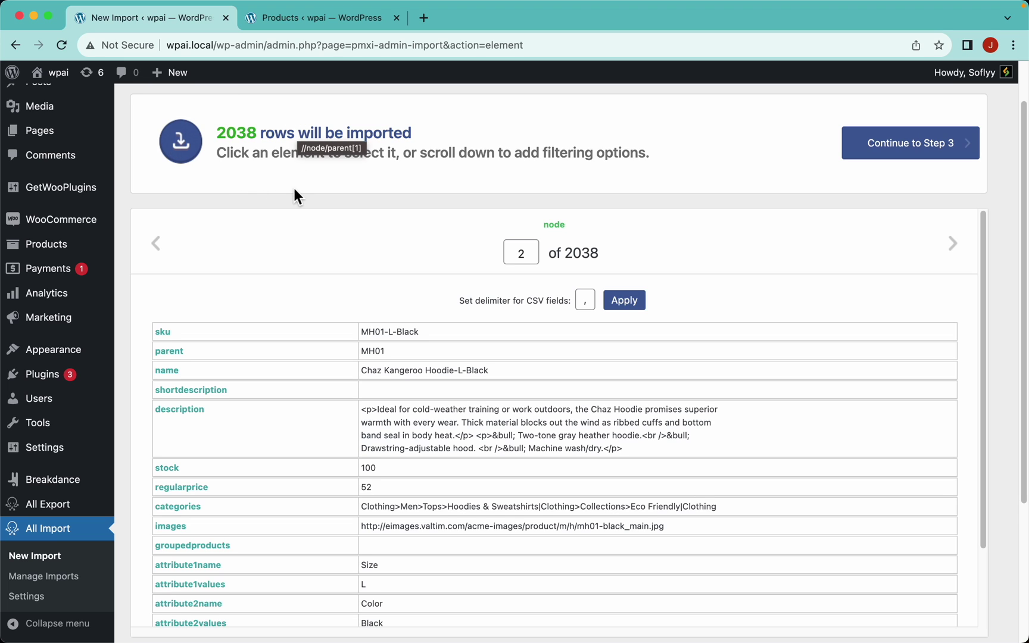
Continue to step 3 of the import and map the name element to the product title.
left_click(917, 160)
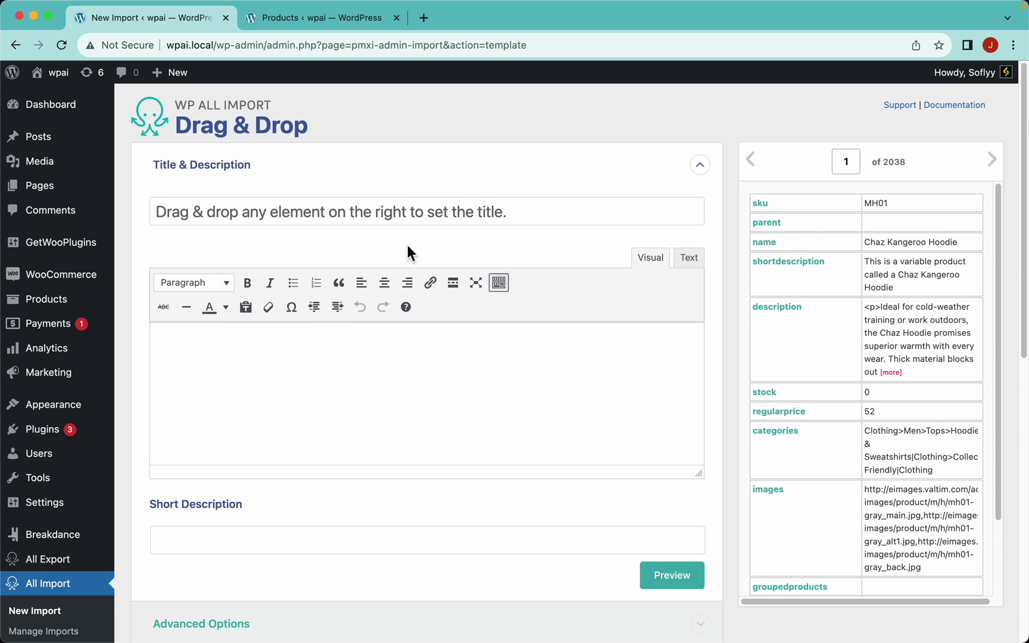
left_click_drag(767, 243, 454, 212)
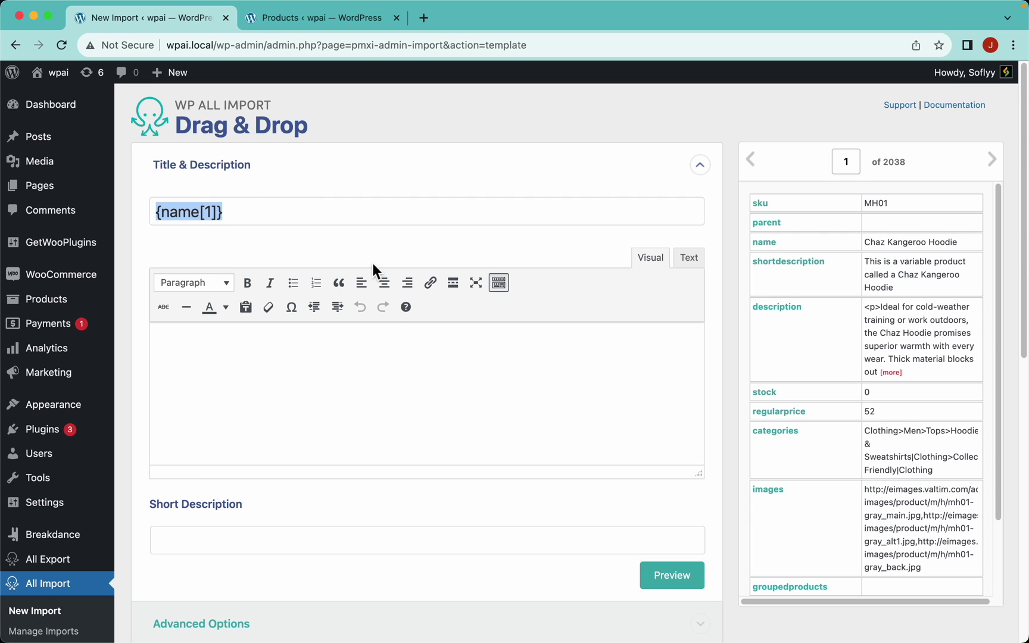
Expand the WooCommerce Add-On section of the import template and look over its product data fields.
scroll(391, 258, "down", 6)
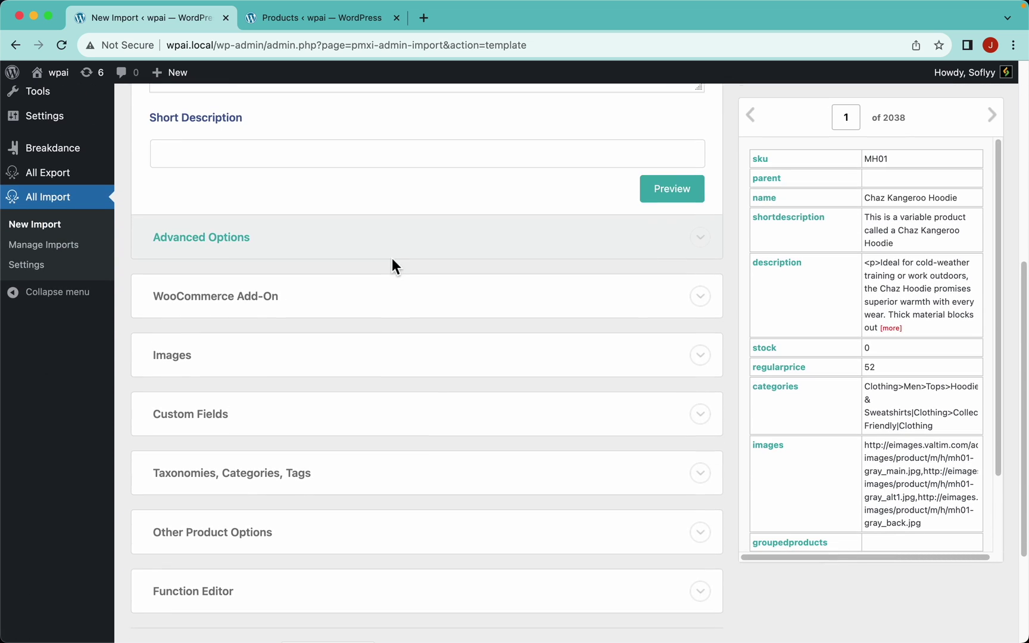
left_click(361, 296)
scroll(381, 333, "down", 2)
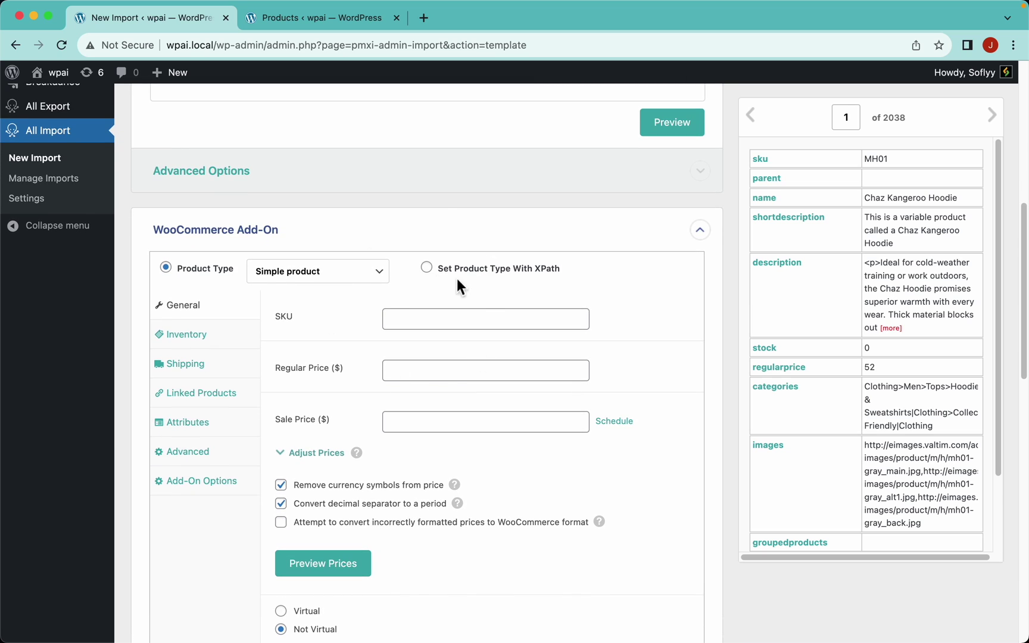
scroll(424, 317, "up", 8)
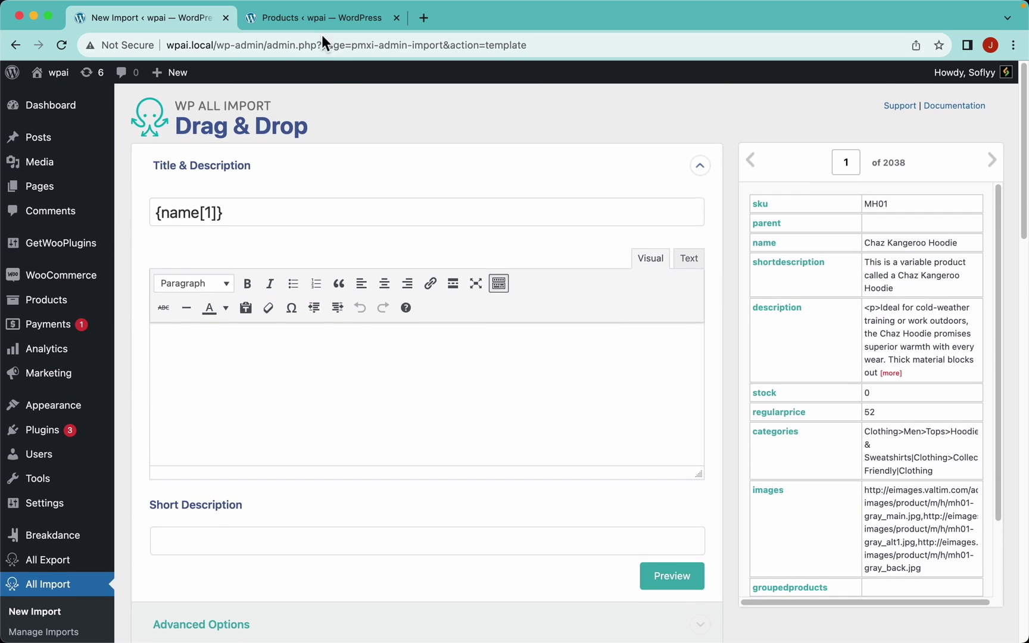
Open a new product form from the Products page, dismiss its tutorial, and examine the description, product data and short description sections.
left_click(324, 24)
left_click(508, 384)
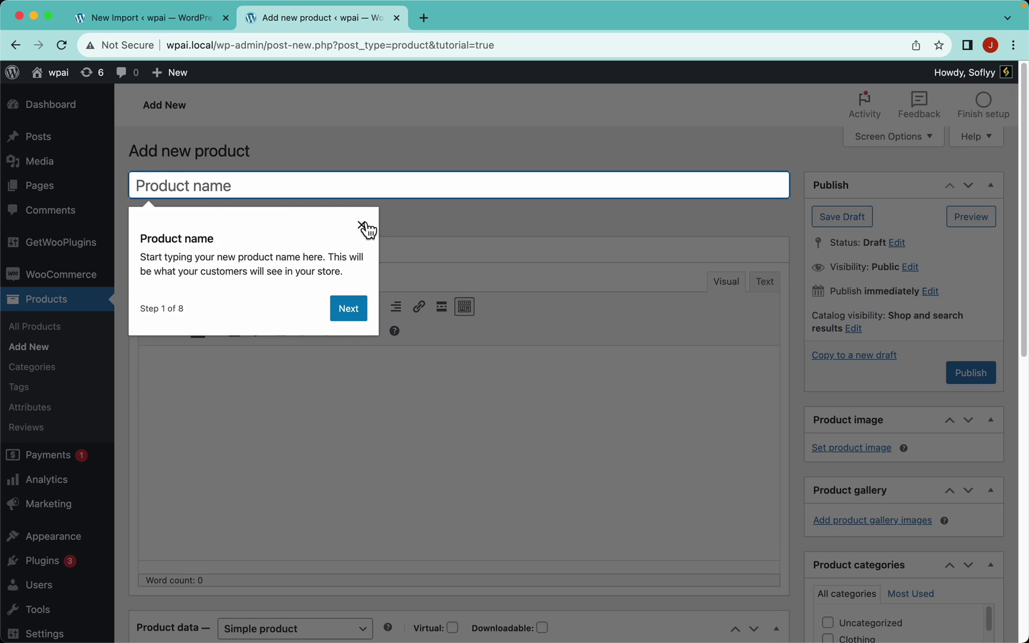
left_click(361, 224)
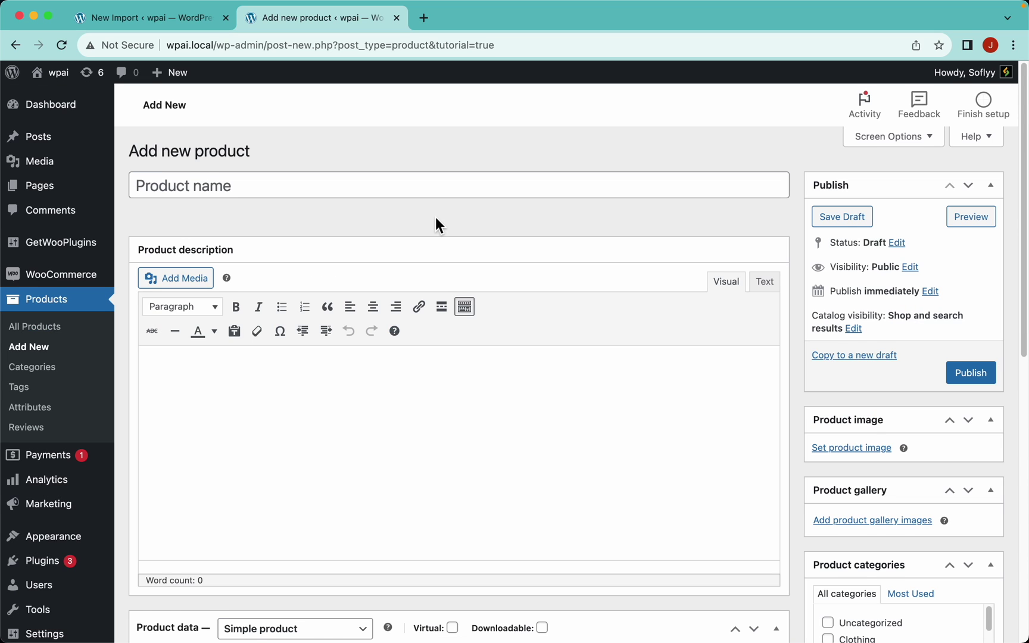
scroll(435, 223, "down", 2)
scroll(411, 342, "down", 10)
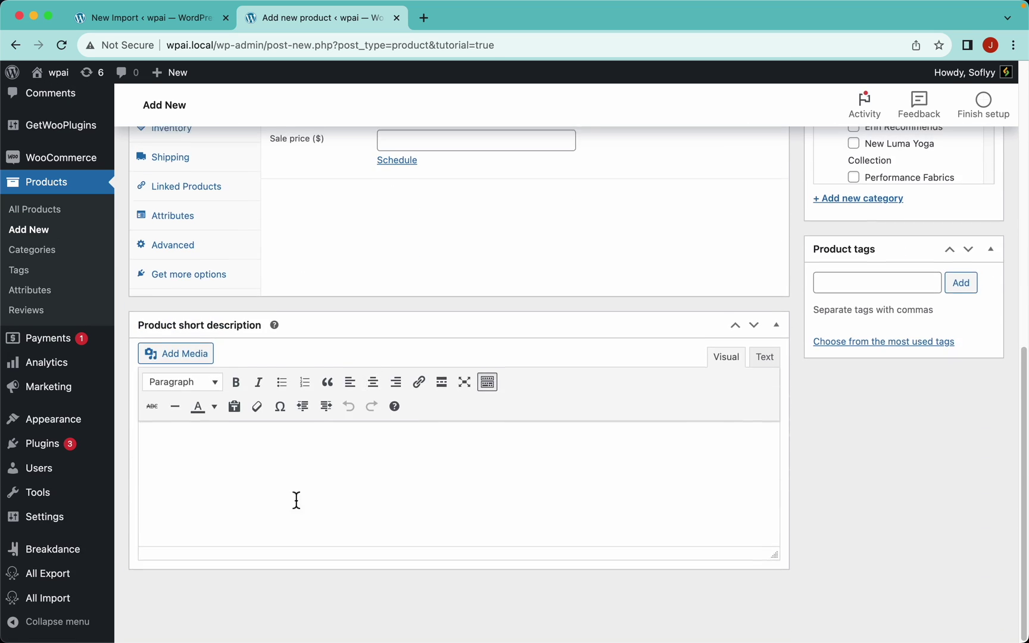
scroll(495, 363, "up", 3)
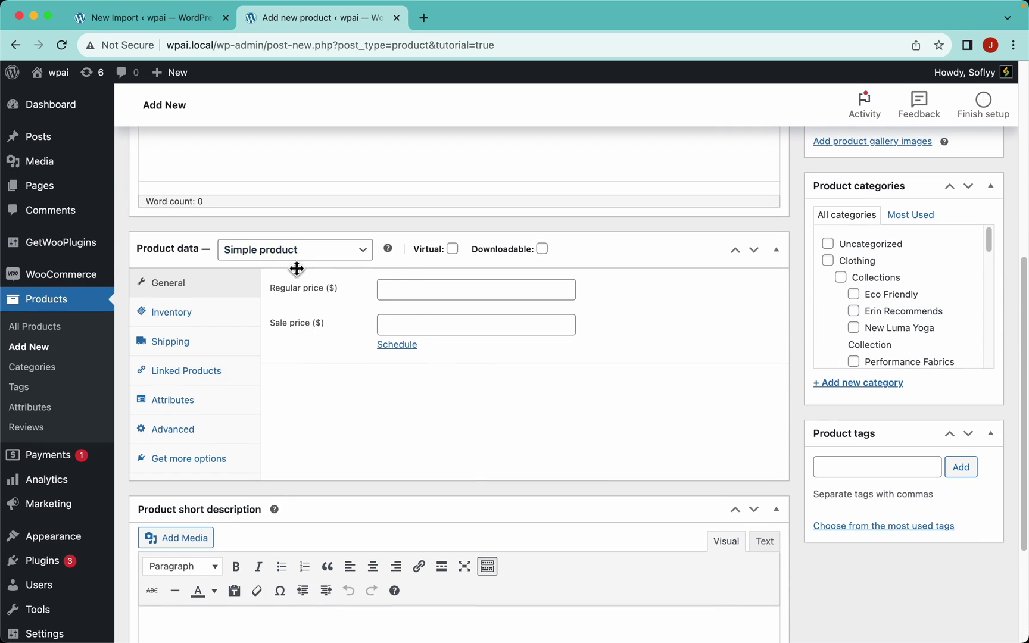
Back in the import template, map the description element to the product description and shortdescription to the Short Description.
left_click(173, 16)
scroll(430, 316, "down", 7)
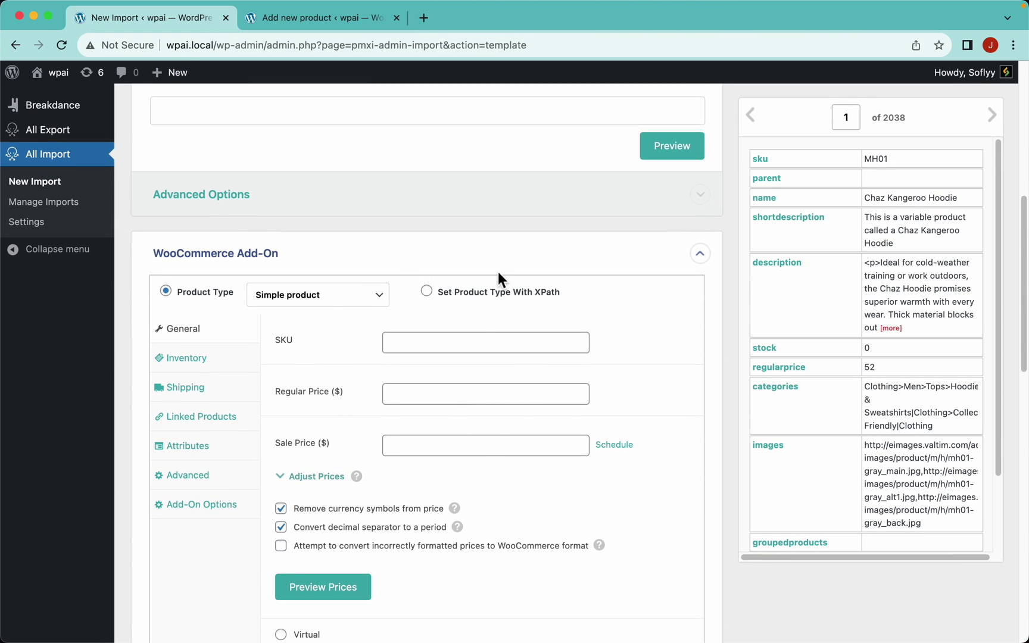
scroll(498, 271, "up", 7)
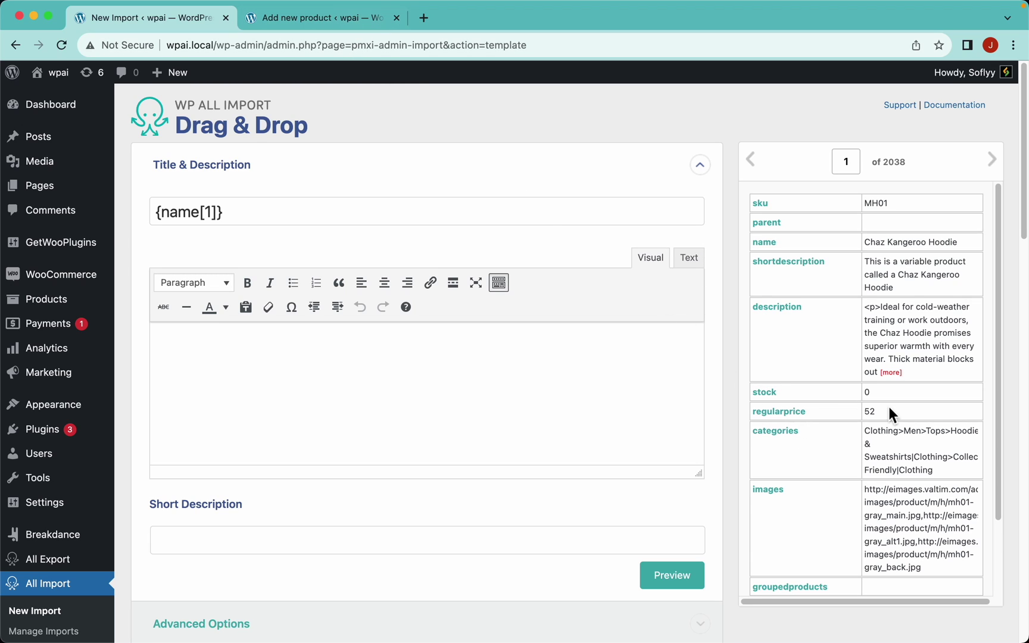
left_click_drag(776, 319, 492, 395)
left_click_drag(794, 274, 507, 541)
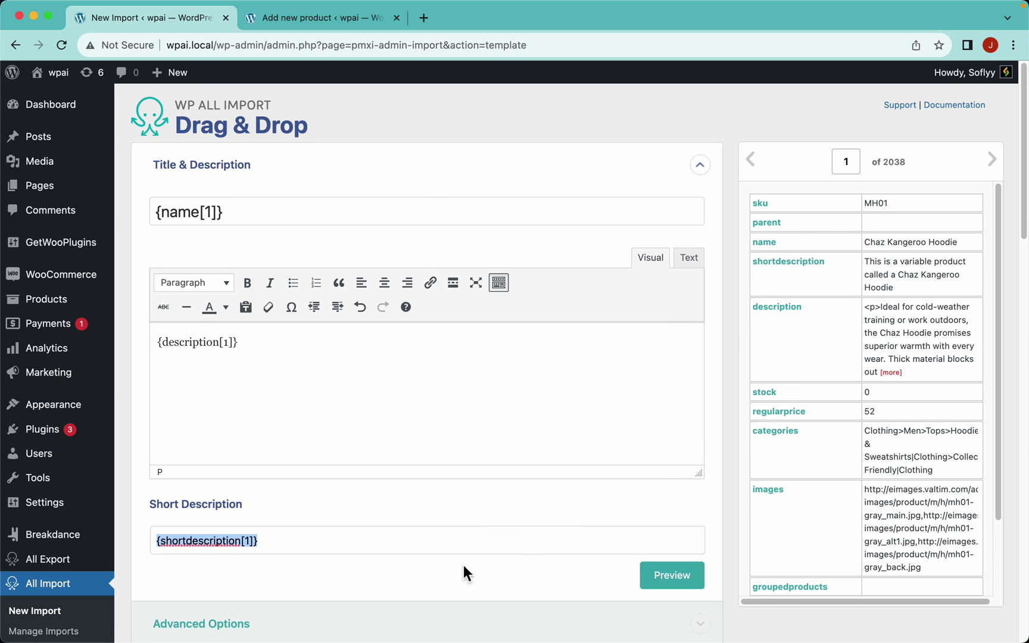
Add the line "ON SALE!!!" above the {description[1]} placeholder in the product description.
left_click(331, 379)
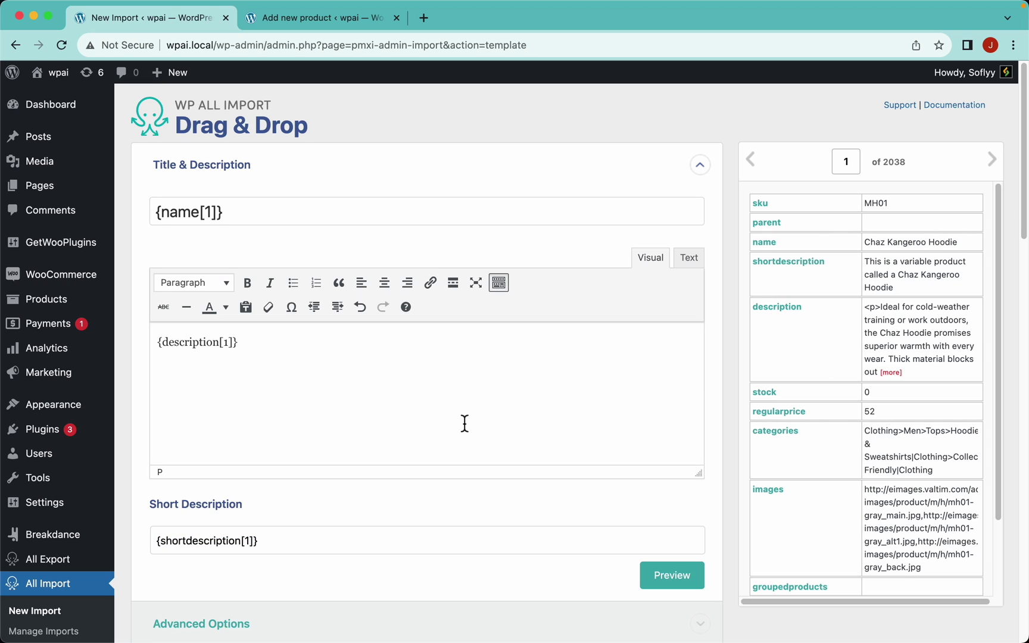
key("super+Left")
type("ON SALE!!!")
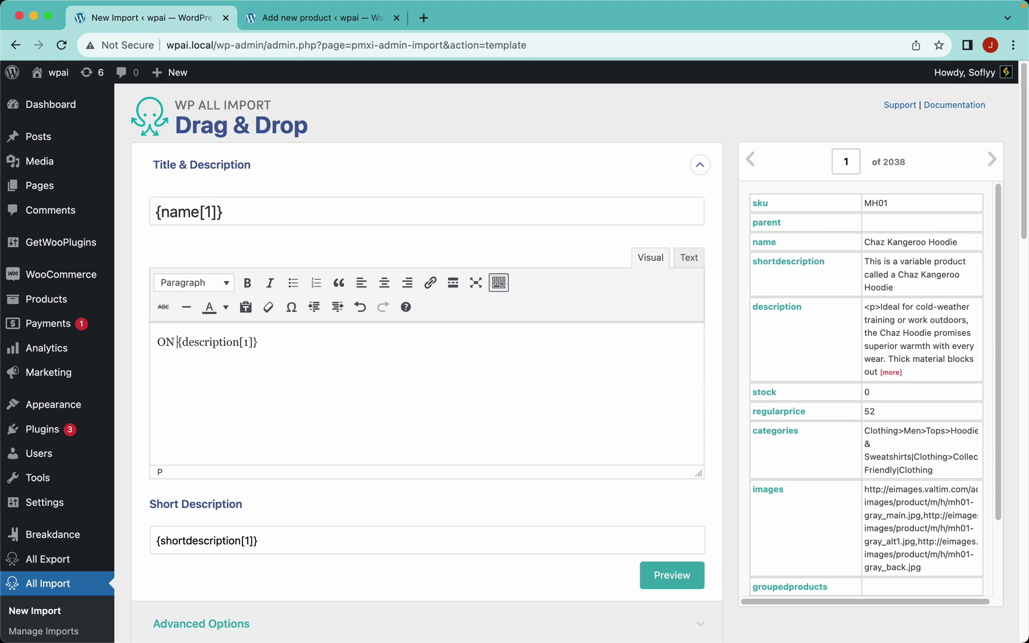
key("Return")
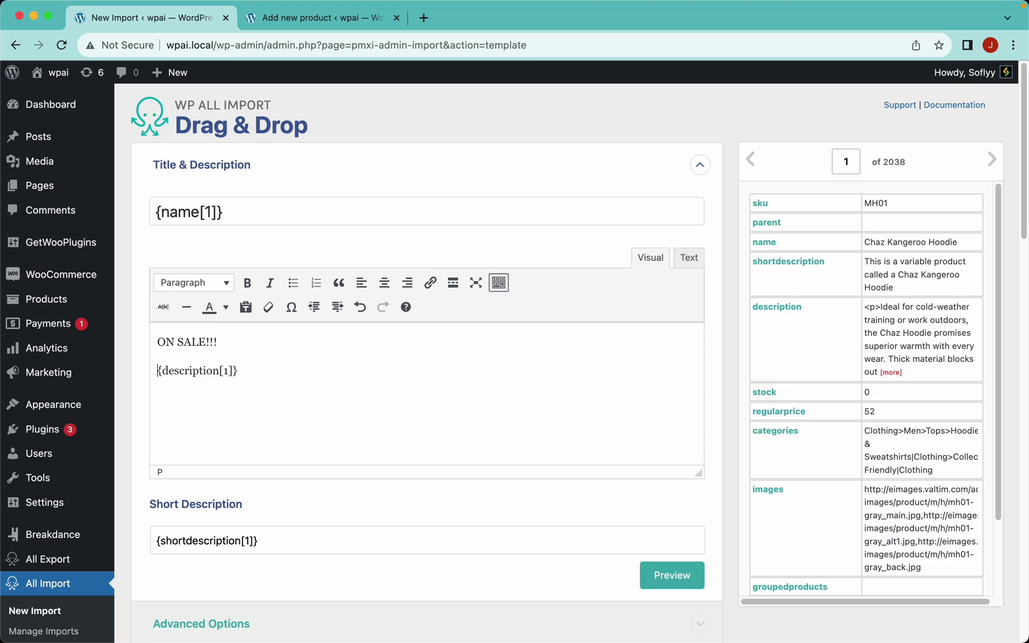
Format the "ON SALE!!!" line as Heading 3 with red text.
triple_click(206, 342)
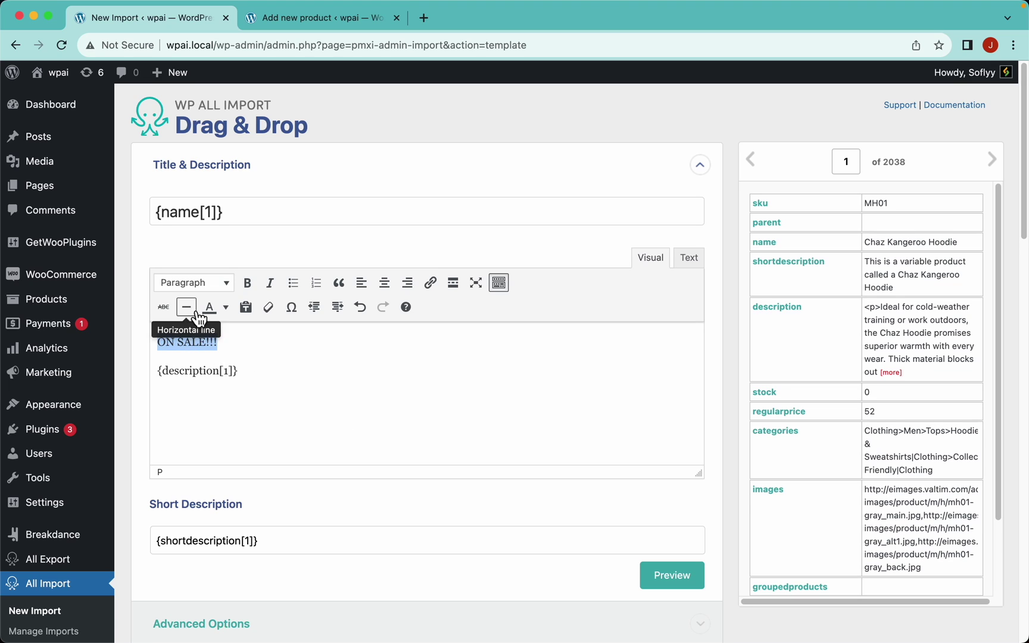
left_click(209, 284)
left_click(226, 391)
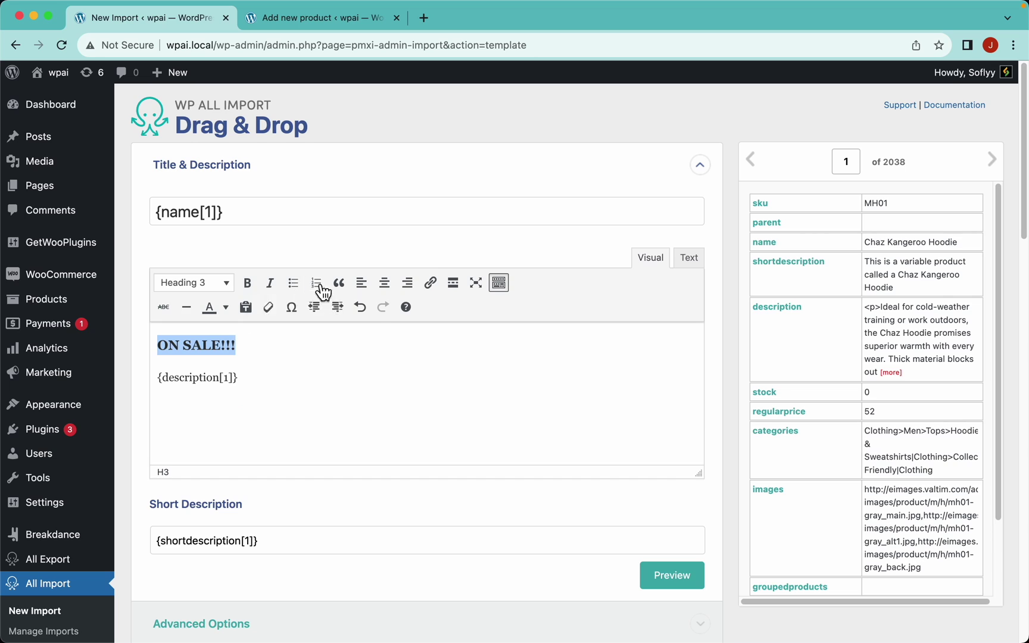
left_click(227, 307)
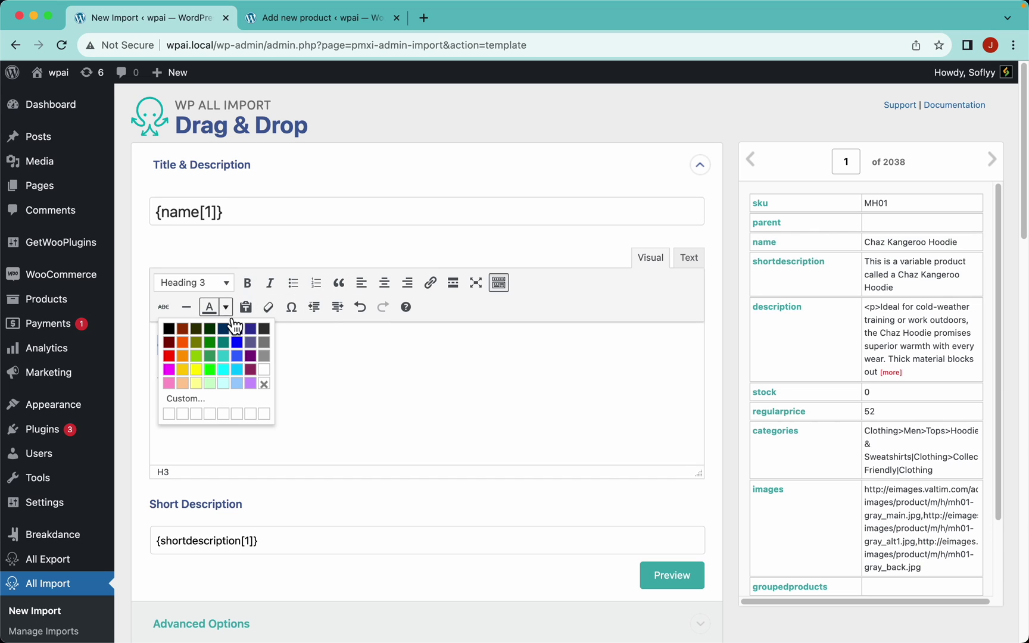
left_click(180, 366)
left_click(273, 352)
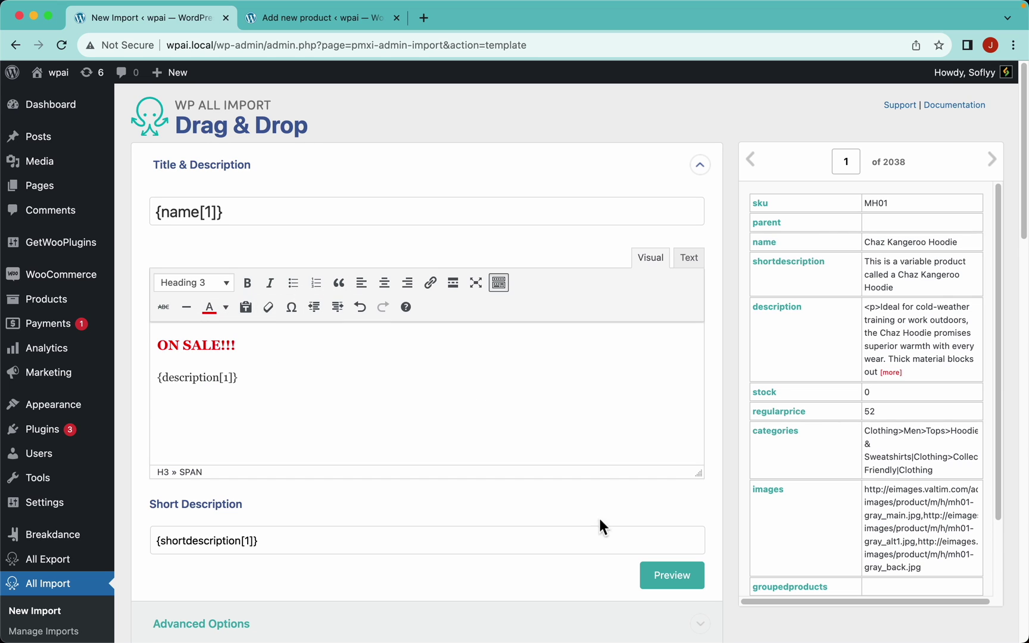
Preview the mapped title and description for the first record, check the sale heading and description text, and close the preview.
left_click(671, 576)
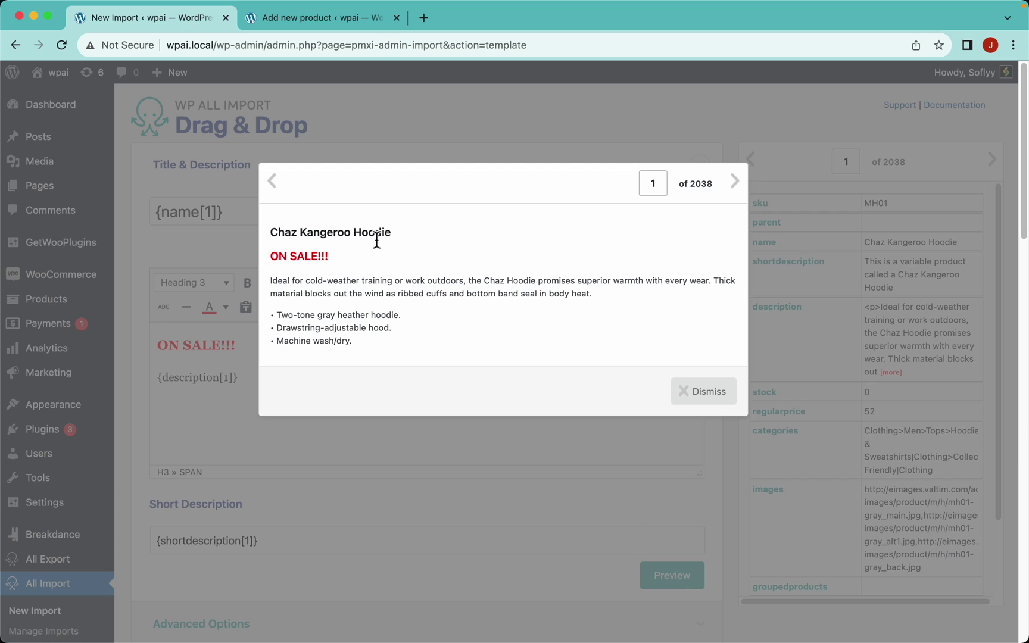
triple_click(296, 256)
left_click(354, 278)
left_click(701, 391)
Add a horizontal line and the text "SKU: {sku[1]}" below the description placeholder, and check the result in the preview.
left_click(649, 396)
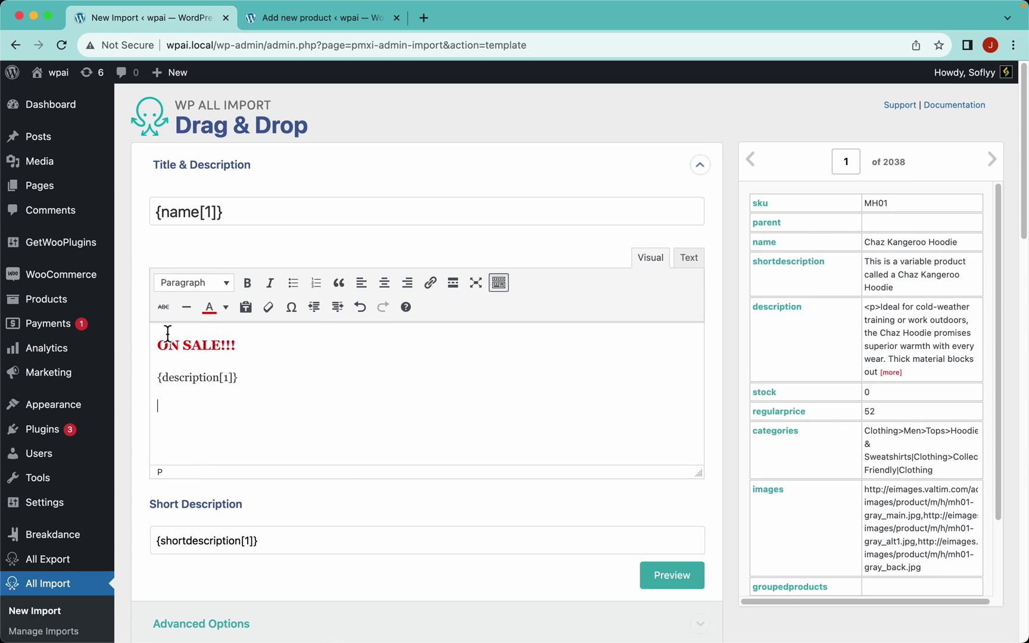
left_click(187, 306)
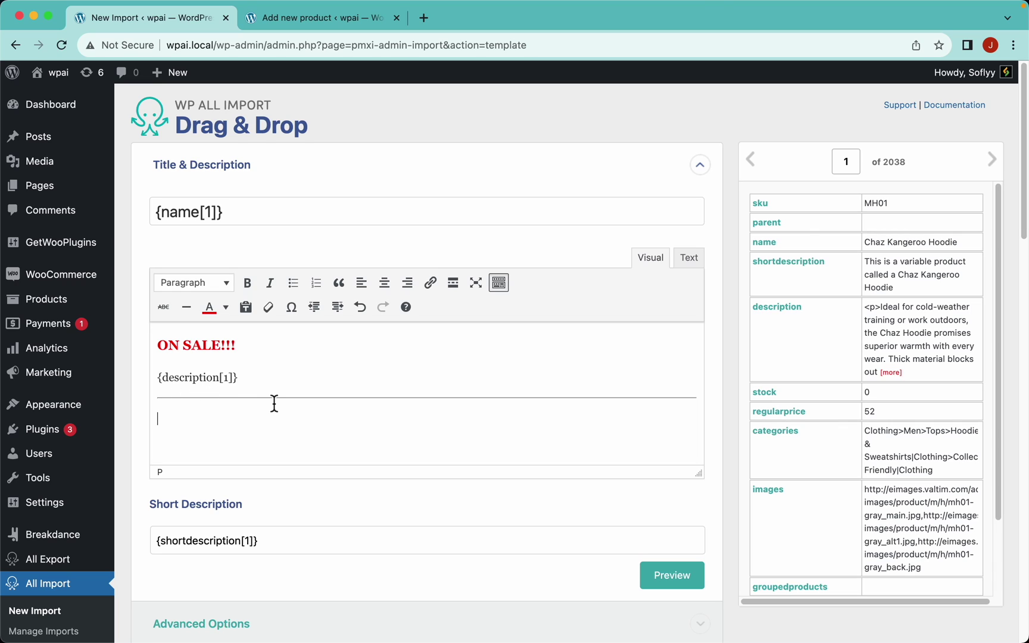
type("SKU:")
left_click_drag(771, 206, 348, 416)
left_click(675, 591)
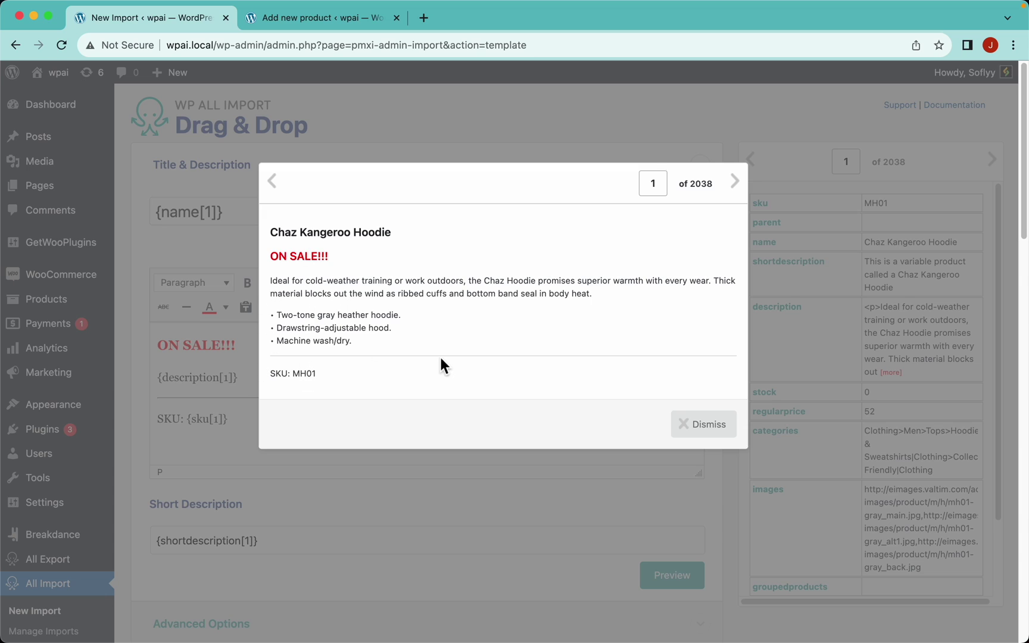
left_click(696, 422)
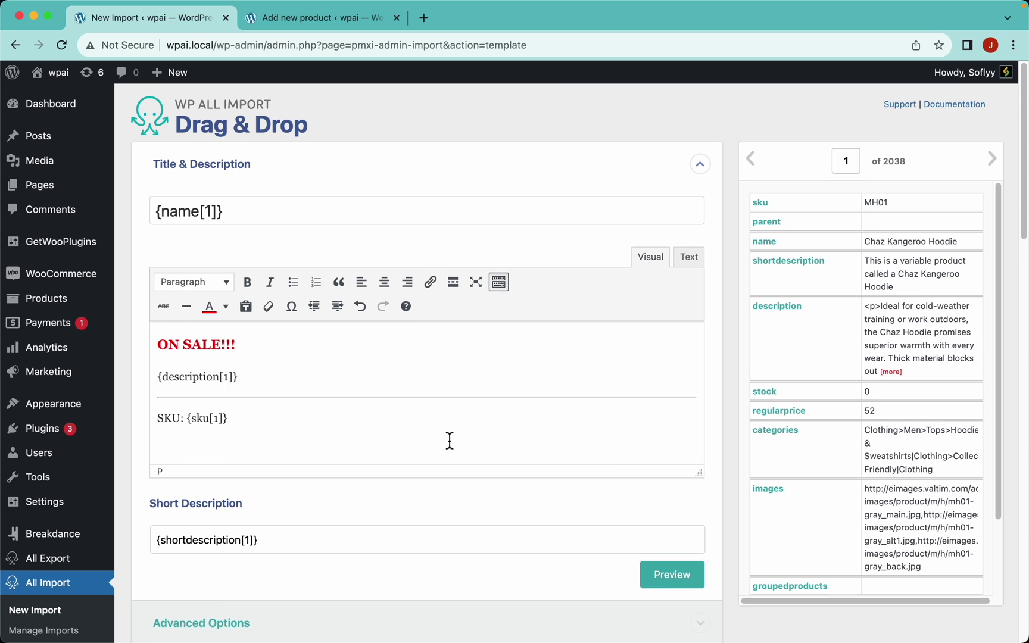
Set the product type in the WooCommerce Add-On section to Variable product.
scroll(450, 438, "down", 9)
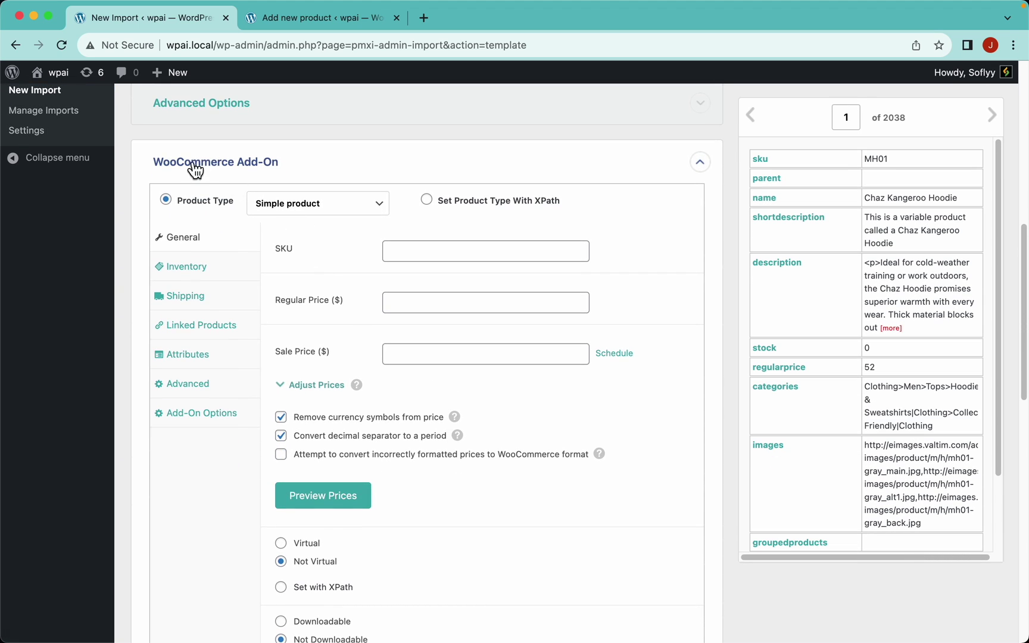
left_click(321, 204)
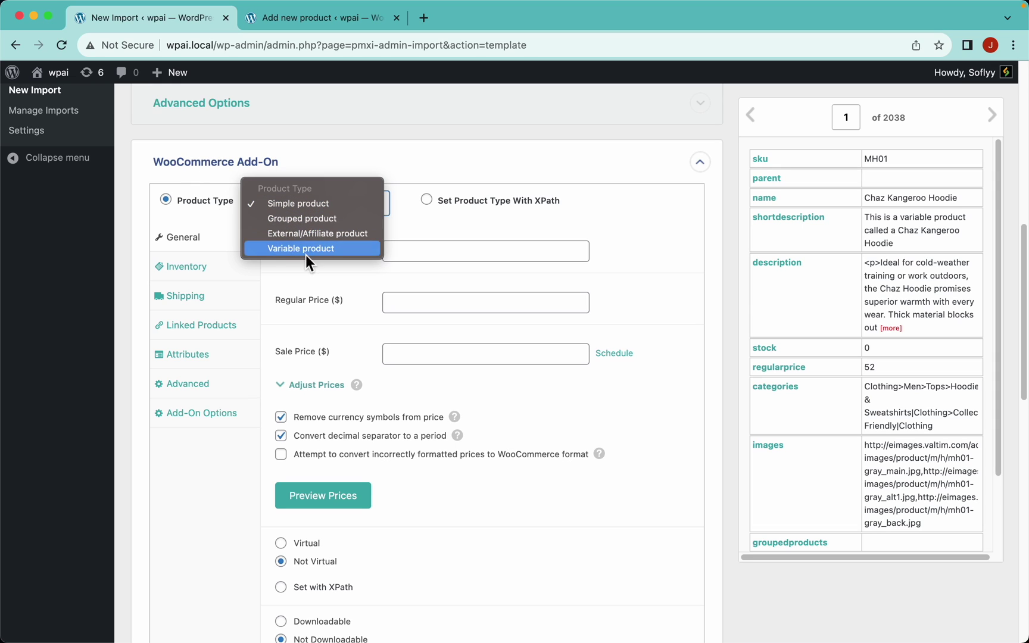
left_click(327, 255)
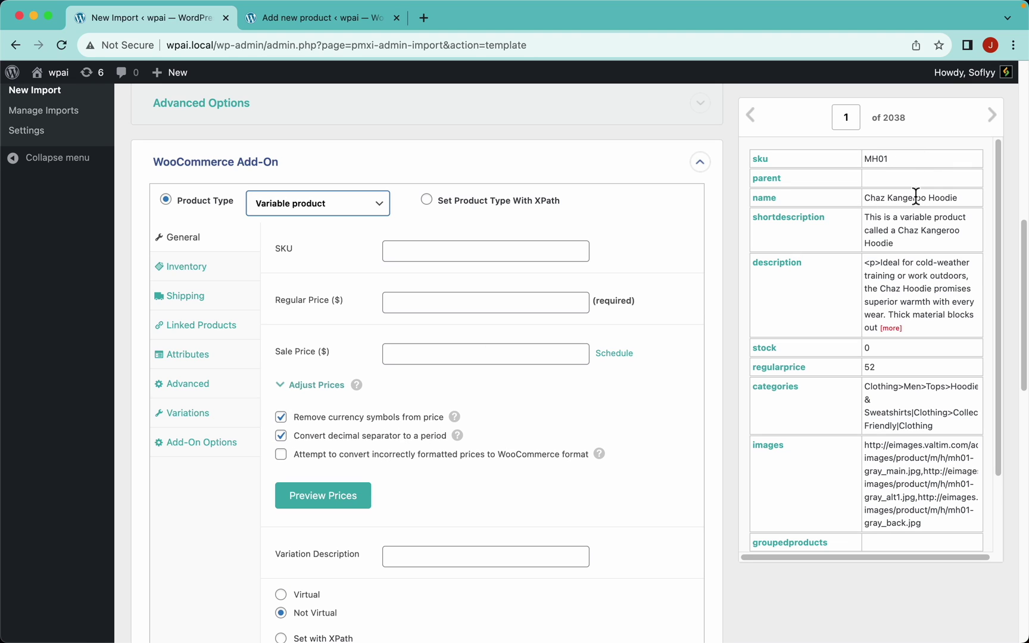
Map the sku element to the product's SKU and the regularprice element to its Regular Price.
left_click_drag(768, 165, 547, 253)
scroll(624, 203, "up", 8)
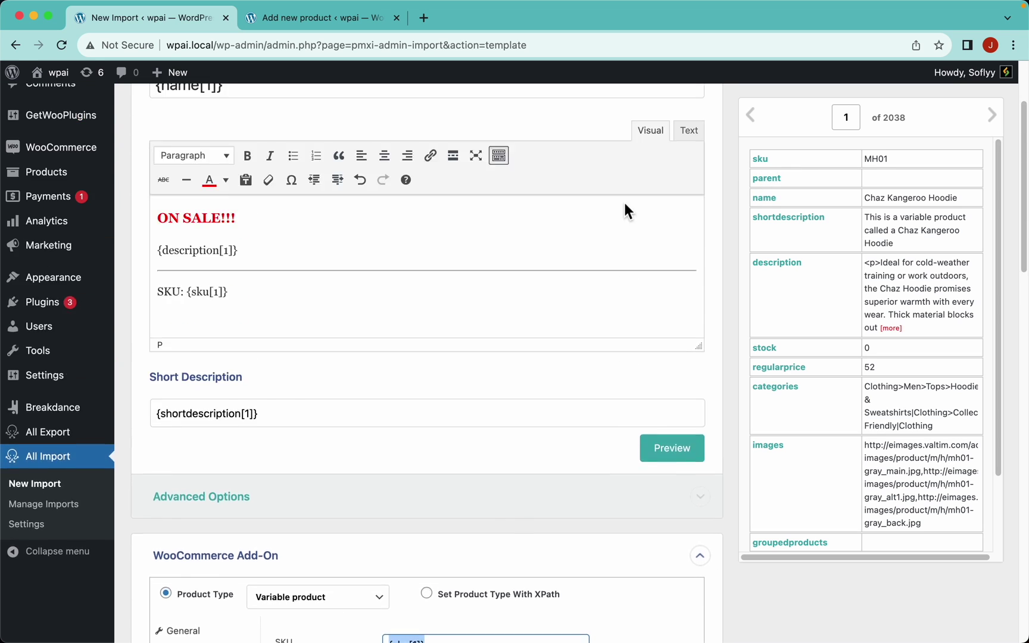
scroll(470, 279, "down", 4)
scroll(435, 405, "down", 5)
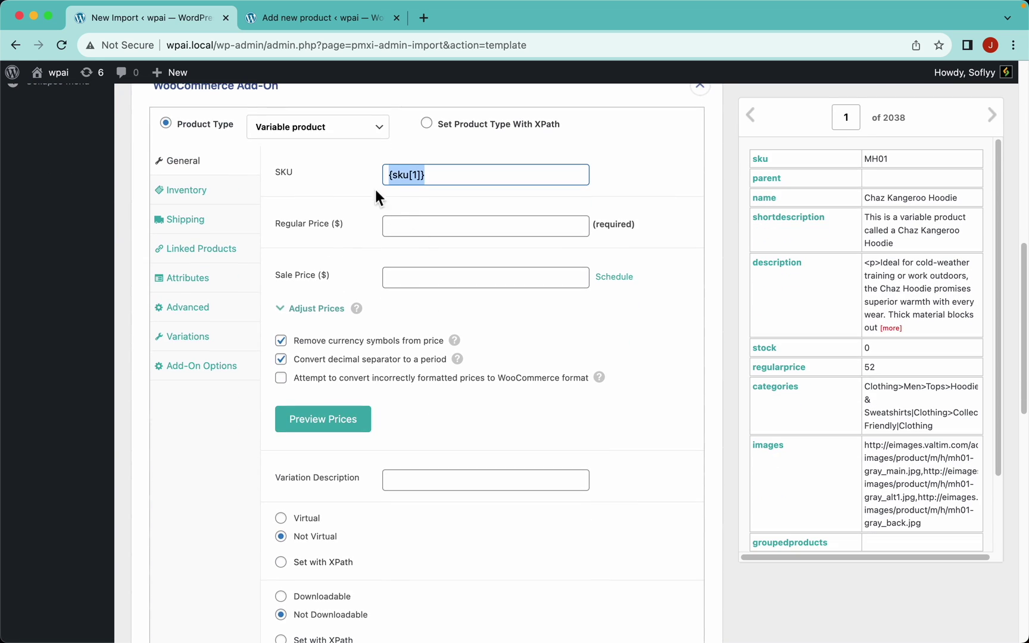
left_click_drag(774, 368, 553, 226)
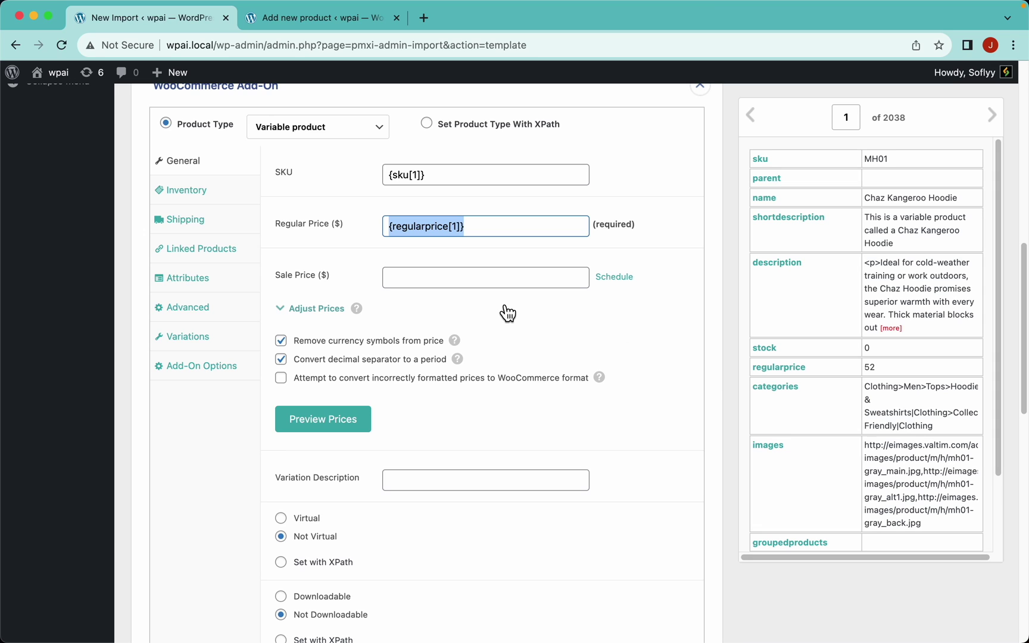
Expand the price adjustment settings with their unit choices, and preview the prices of the first record.
left_click(331, 313)
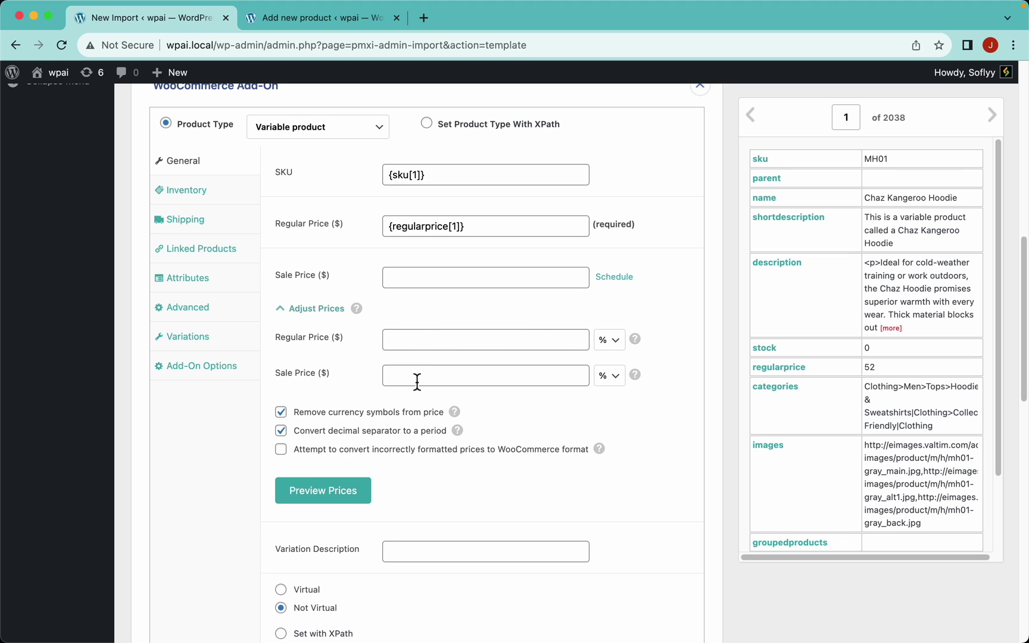
left_click(621, 344)
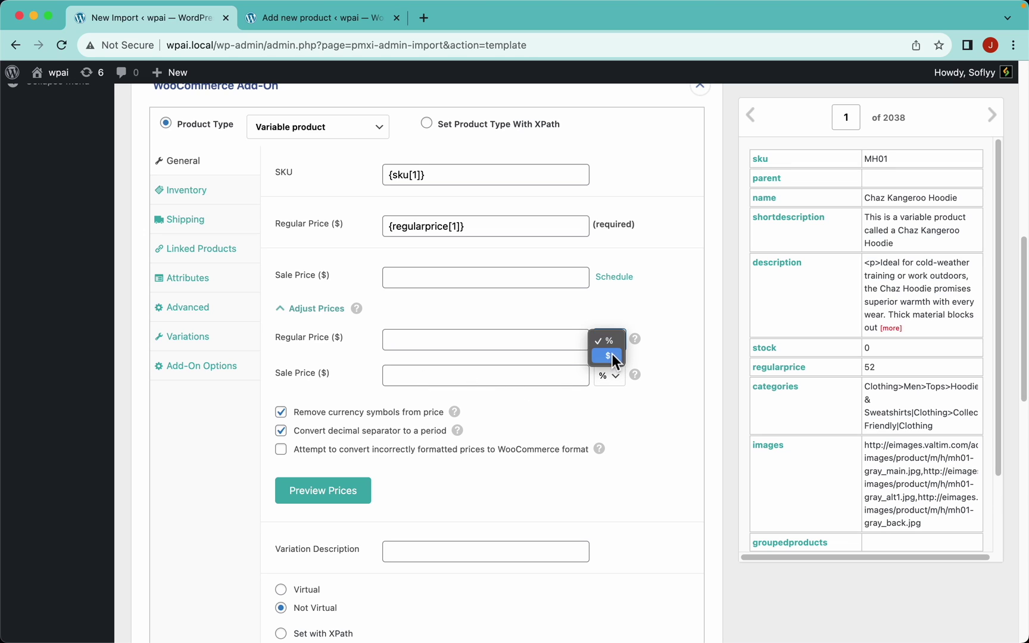
left_click(652, 343)
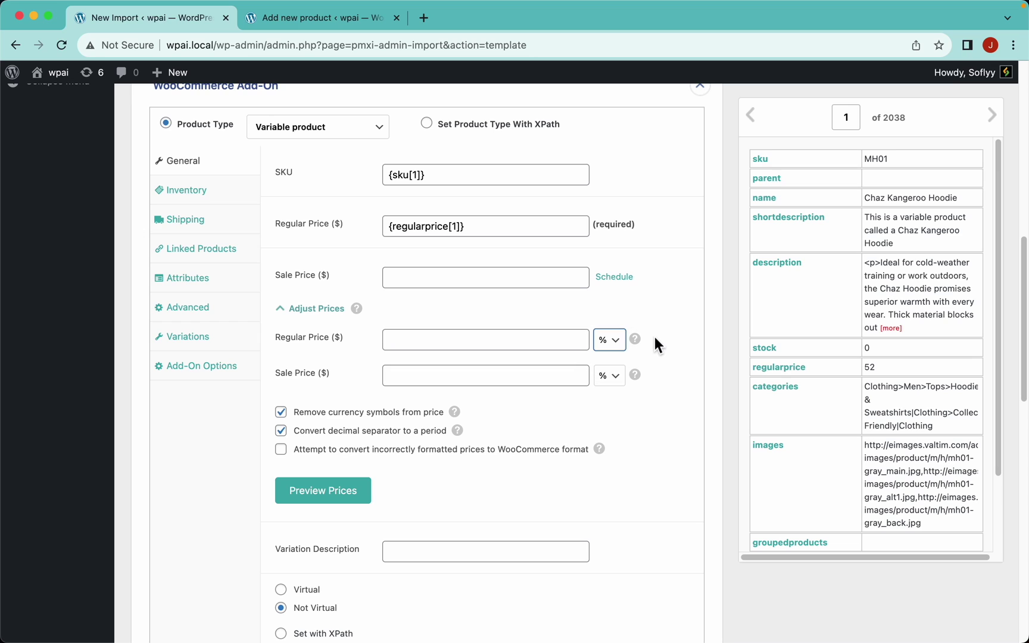
left_click(337, 498)
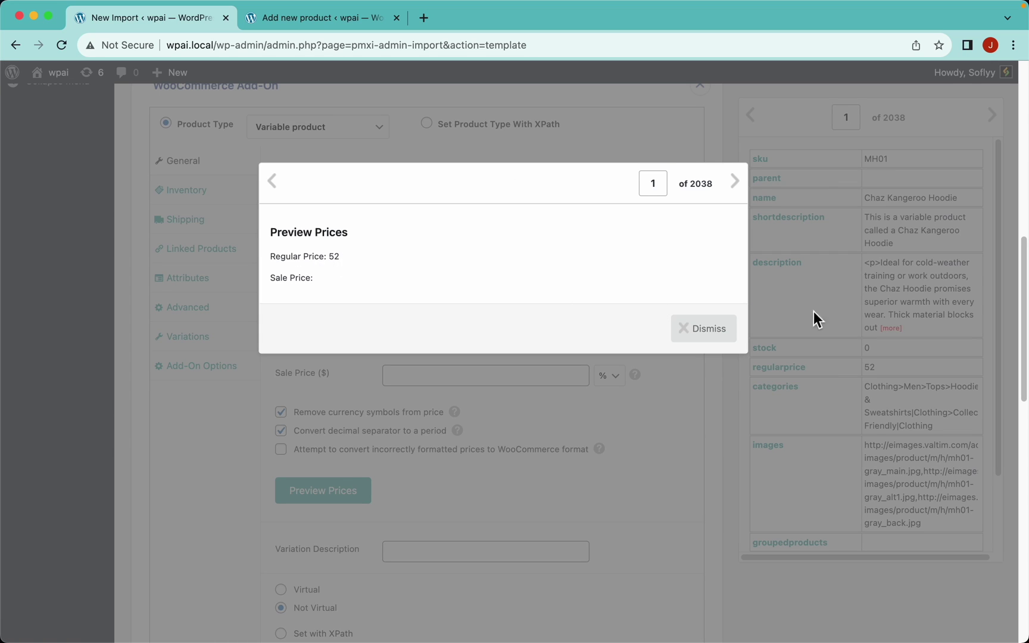
left_click(703, 329)
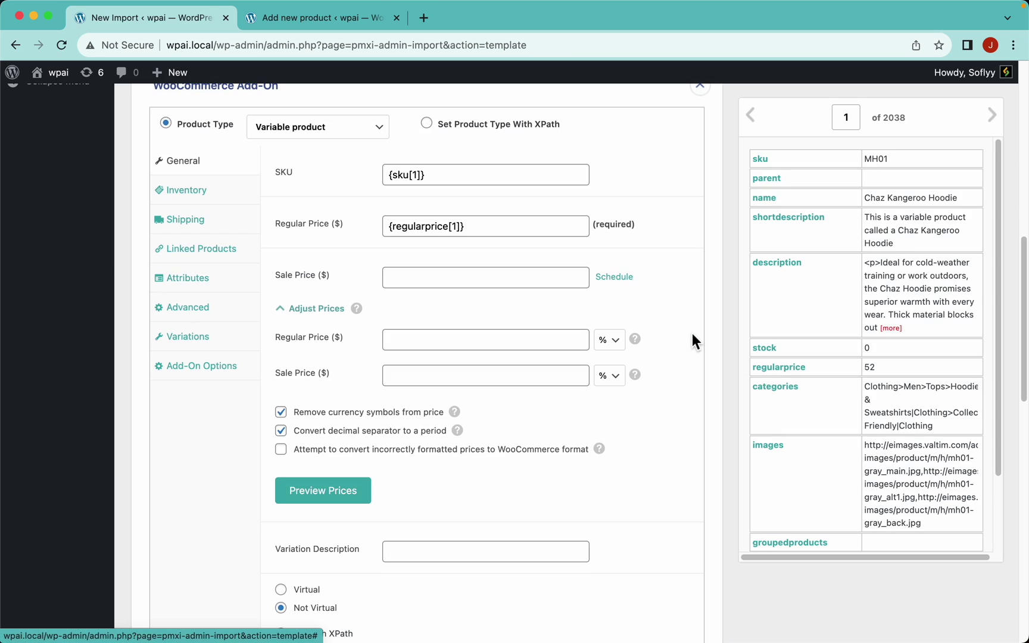
Try a fixed Sale Price of 15 and preview the prices.
left_click(521, 284)
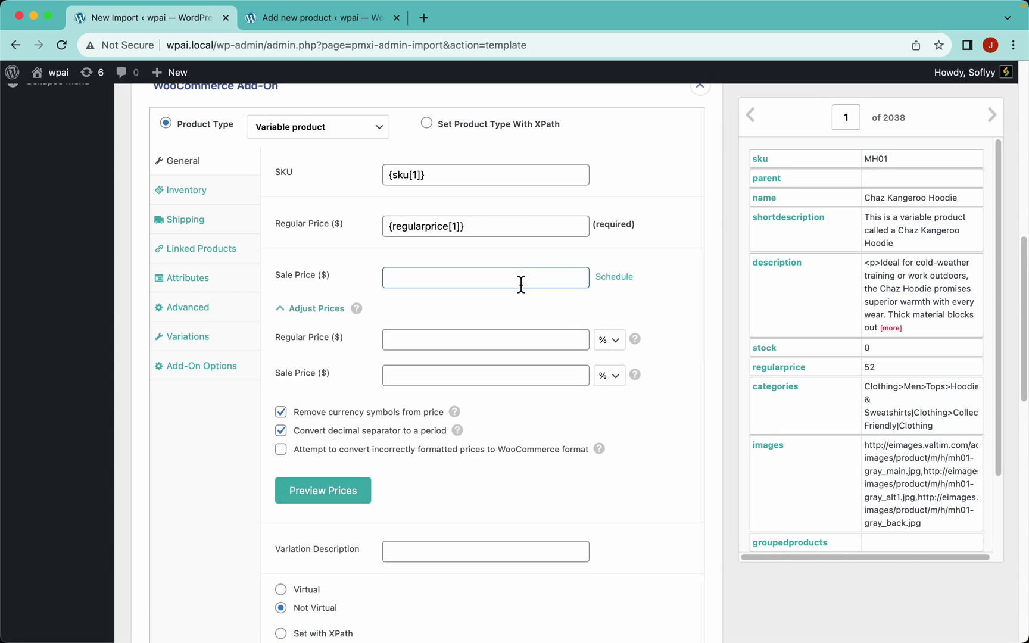
type("15")
left_click(348, 491)
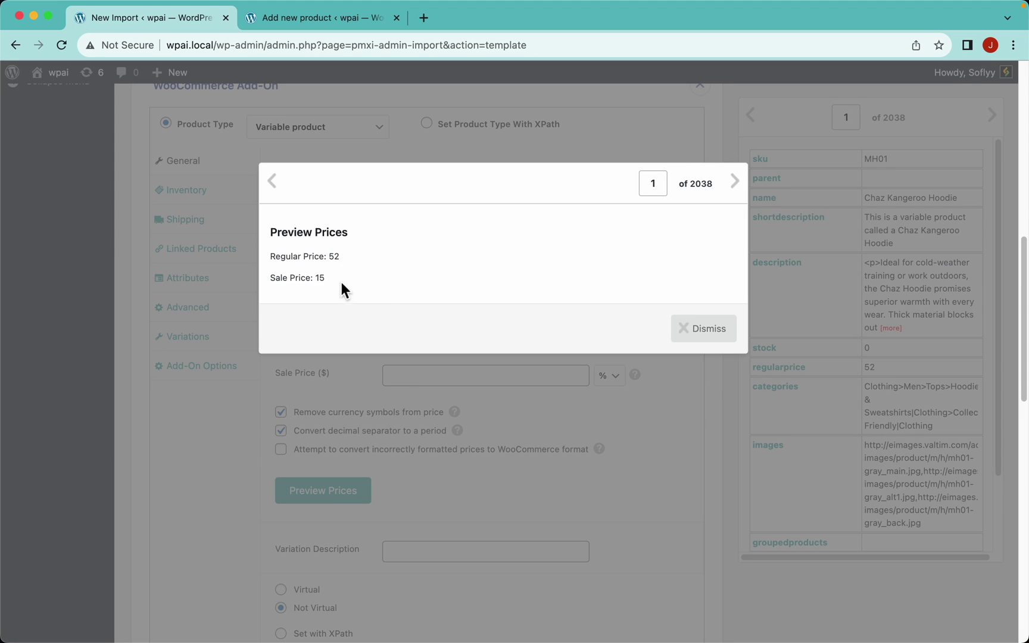
left_click(703, 329)
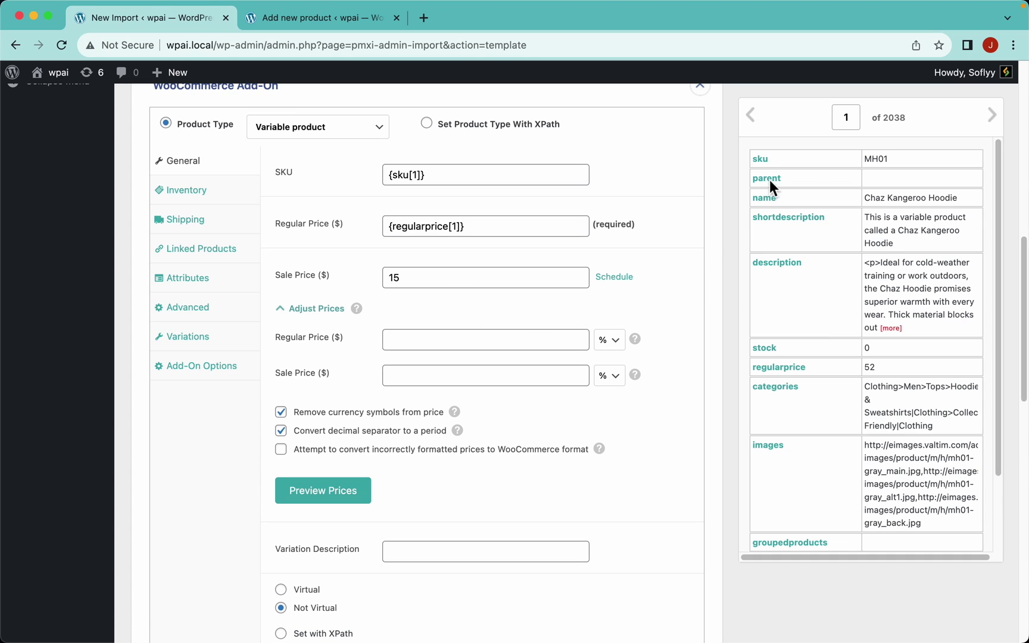
Replace the fixed Sale Price with the regularprice element and preview the prices.
double_click(396, 277)
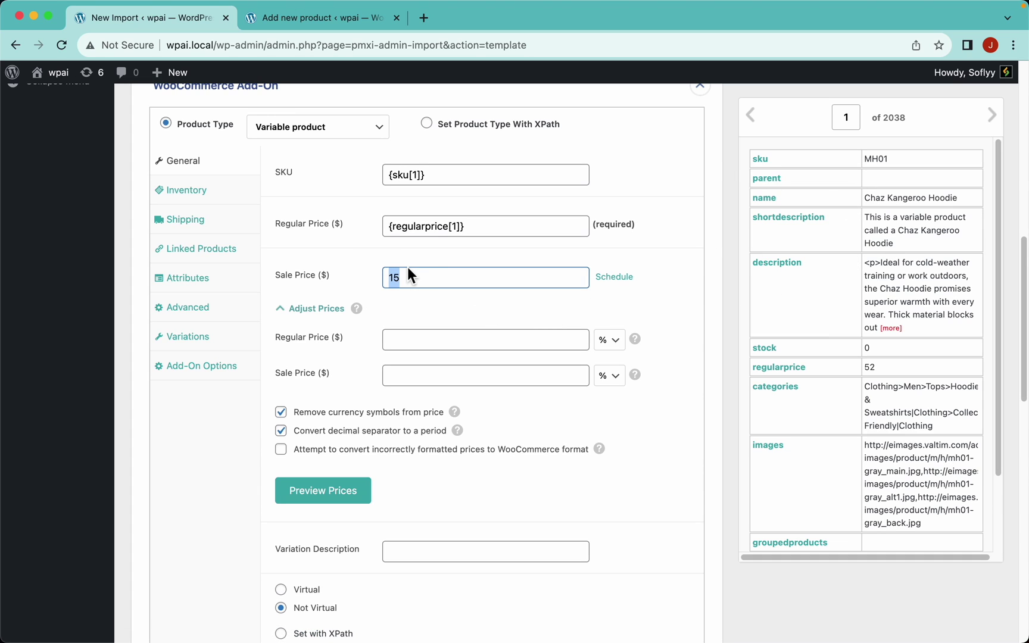
key("BackSpace")
left_click_drag(777, 369, 504, 280)
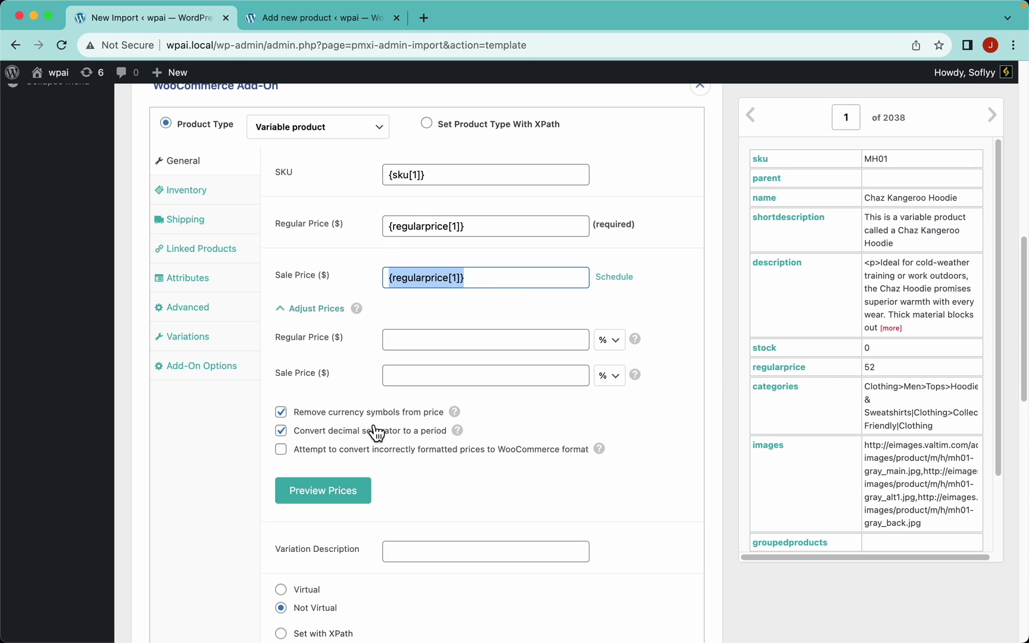
left_click(337, 504)
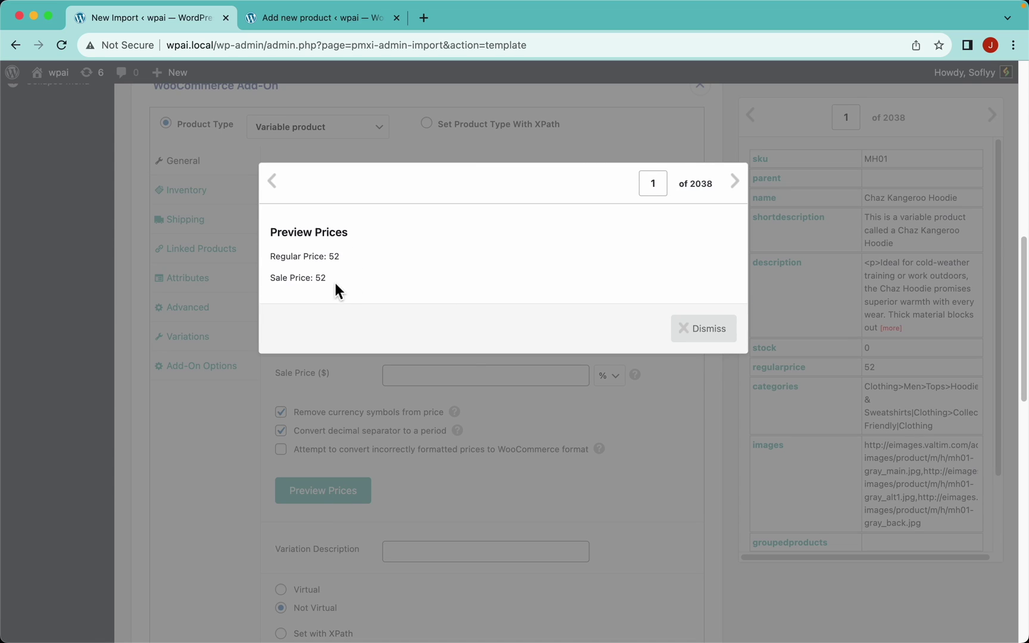
left_click(697, 331)
Set the Sale Price adjustment to 90 percent.
left_click(558, 381)
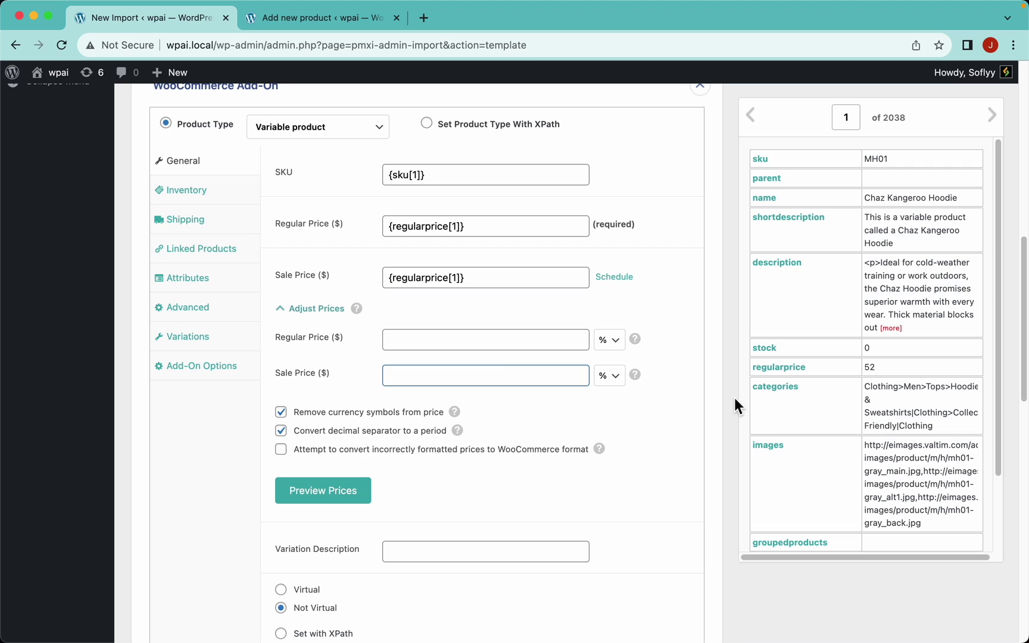
type("90")
left_click(475, 281)
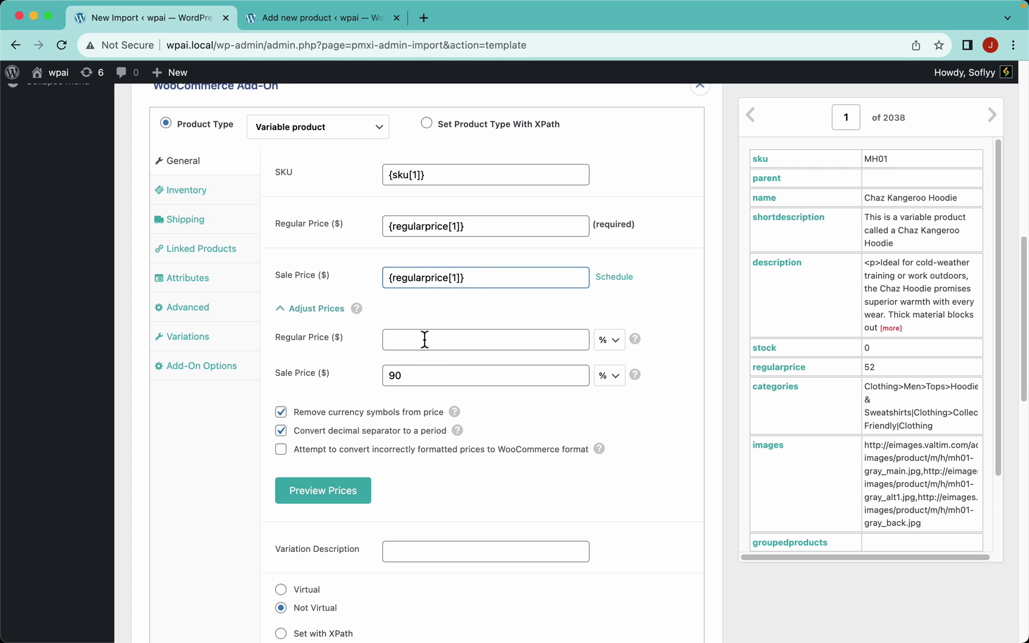
Try a Sale Price adjustment of 110 percent, read the adjustment help, and restore the value to 90.
left_click_drag(418, 379, 345, 386)
type("110")
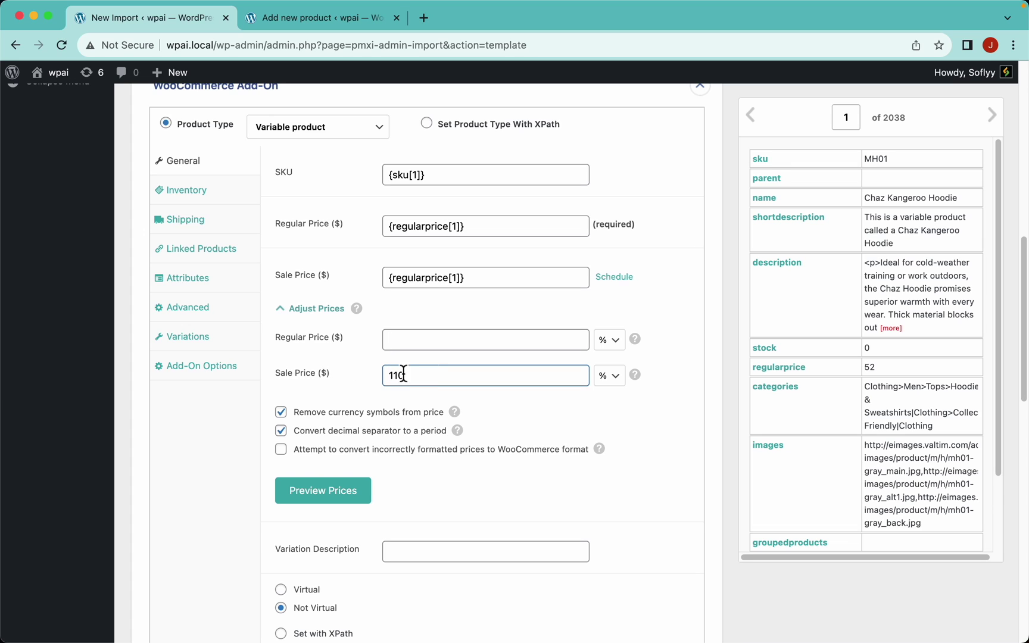
left_click_drag(394, 374, 427, 376)
key("super+a")
mouse_move(640, 380)
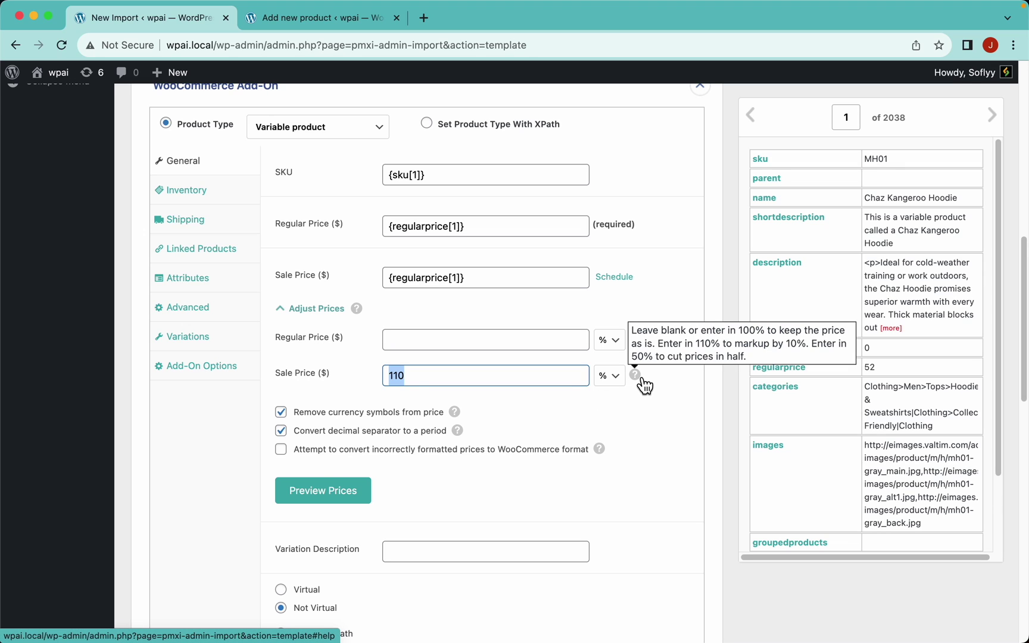
type("90")
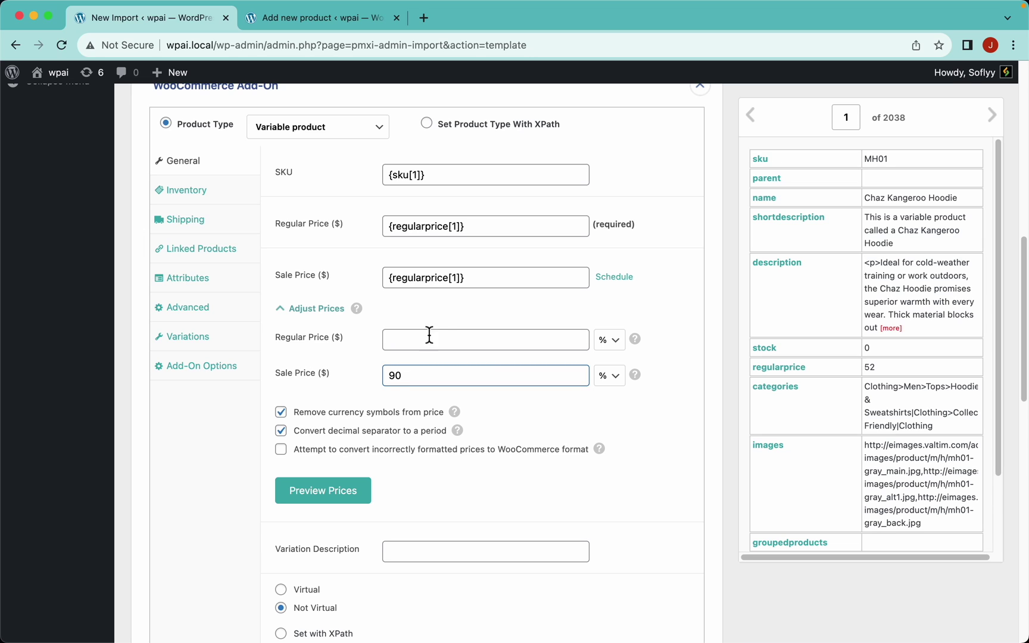
Preview the adjusted prices, check the discounted sale price, and close the preview.
left_click_drag(460, 281, 362, 287)
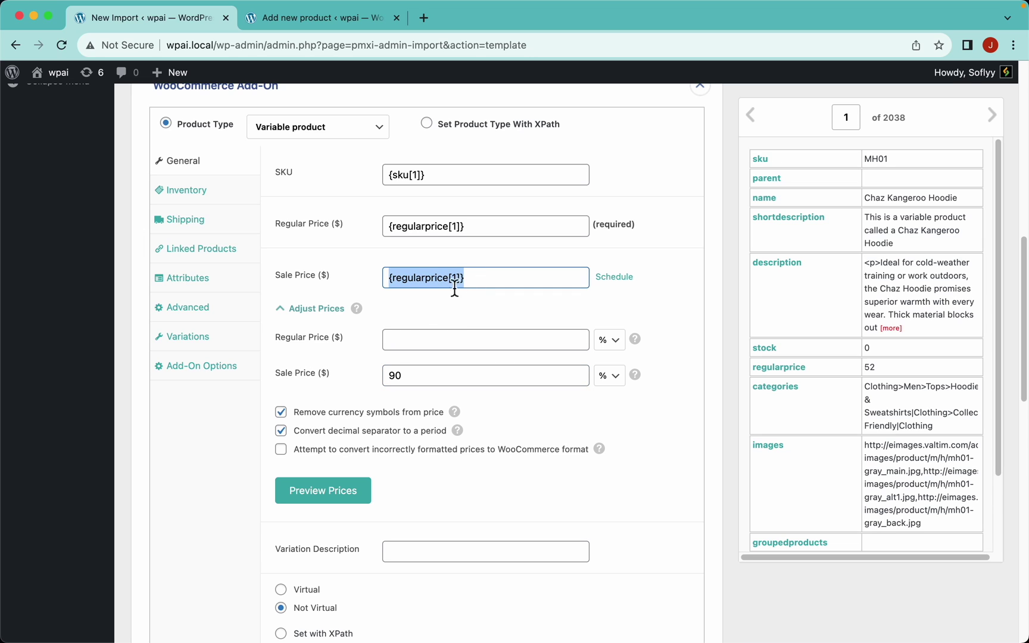
left_click(349, 499)
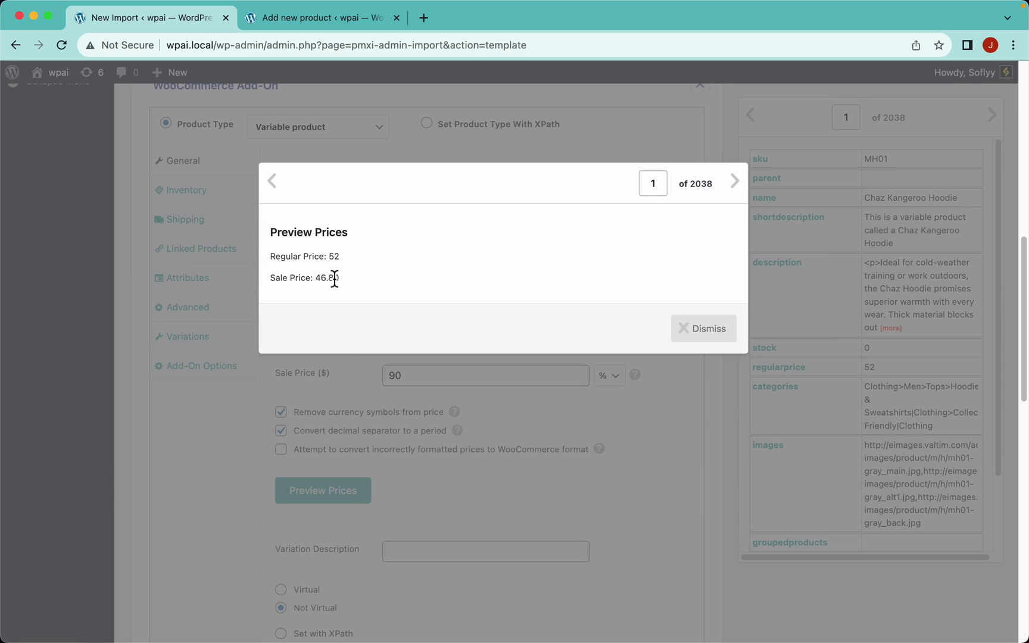
left_click_drag(343, 278, 262, 280)
left_click(361, 282)
left_click(720, 333)
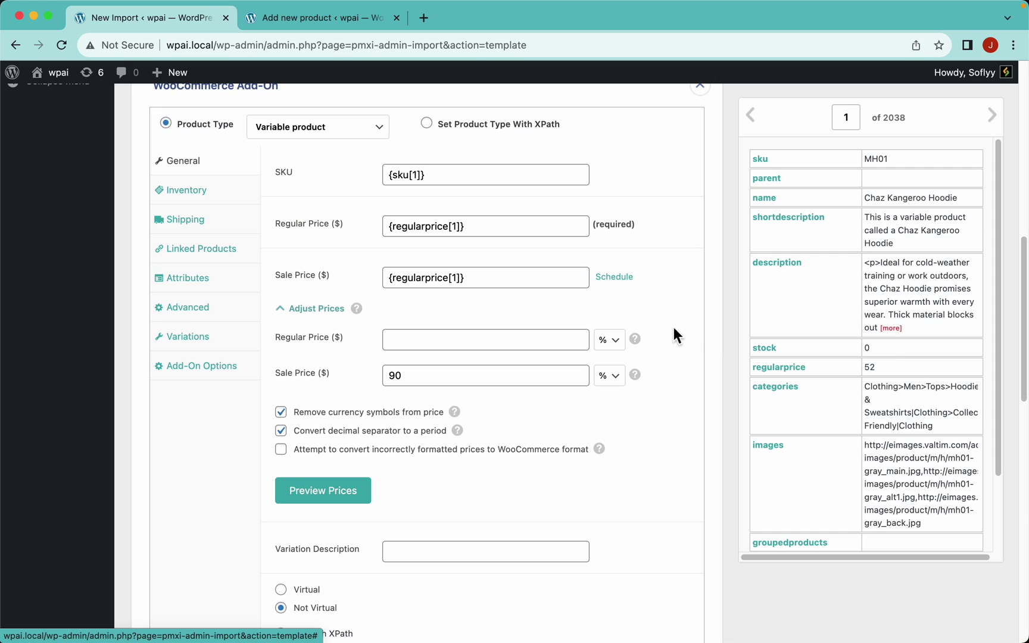
Examine the virtual, downloadable and tax settings of the import and compare them with the new product form's product data.
scroll(571, 504, "down", 5)
scroll(573, 505, "down", 2)
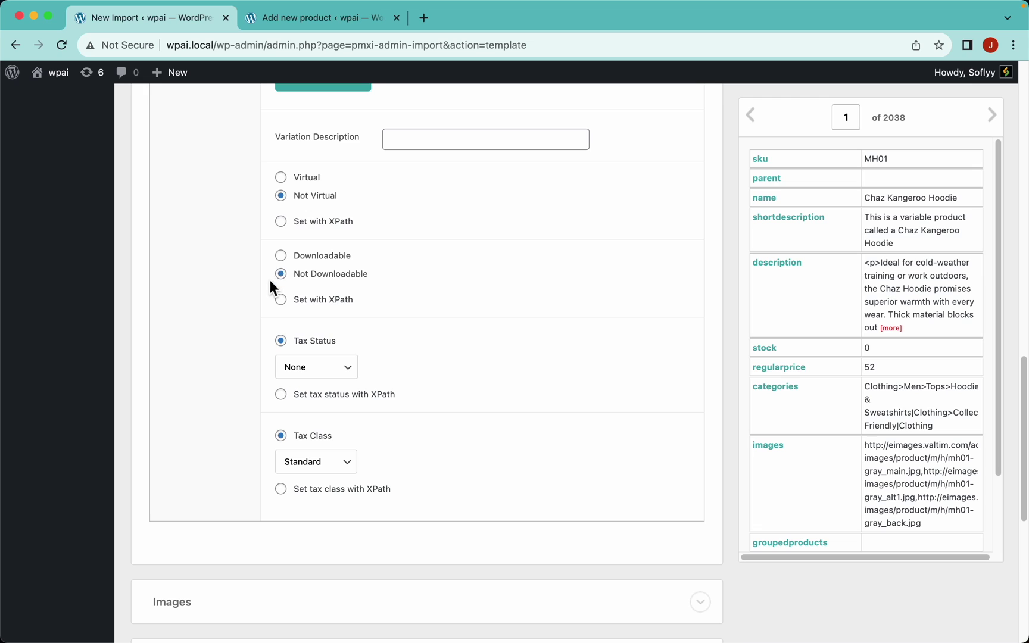
left_click(305, 22)
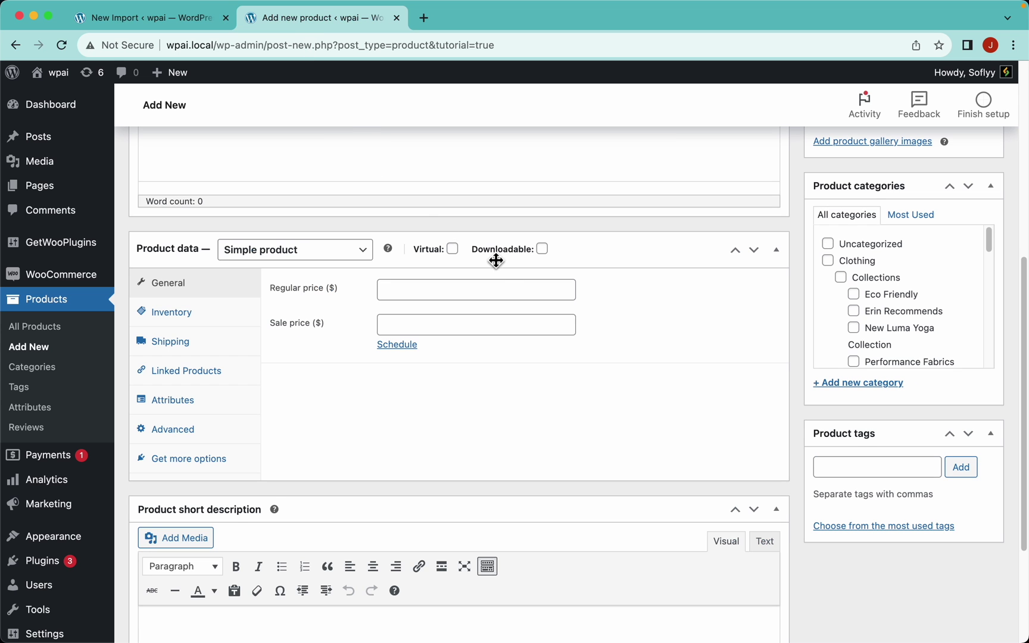
left_click(193, 22)
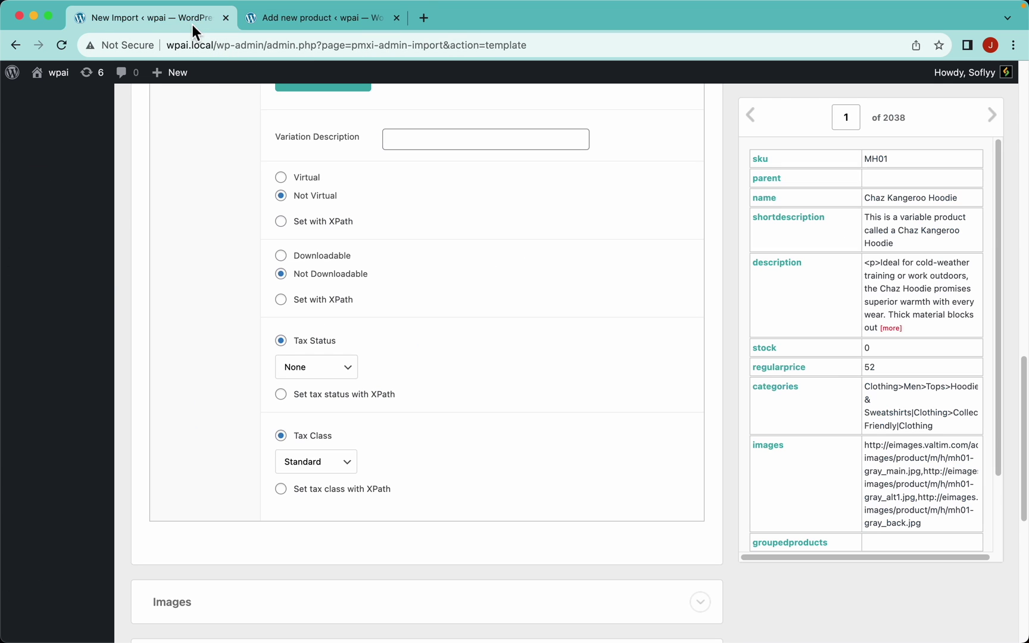
Enable stock management in the inventory settings, map Stock Qty to {stock[1]}, and set the low stock threshold to 3.
scroll(405, 226, "up", 6)
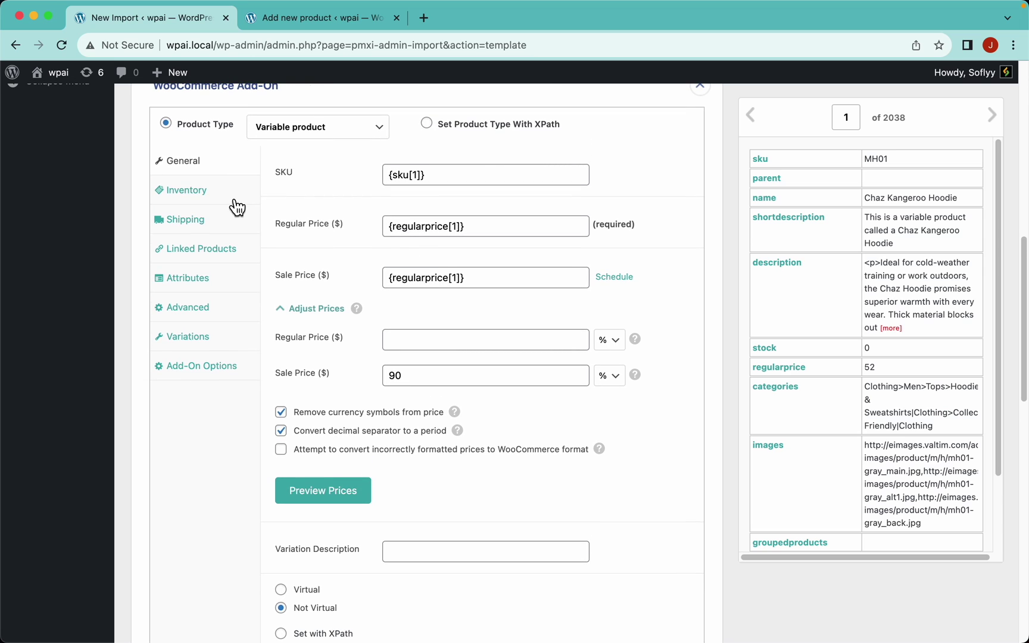
left_click(236, 202)
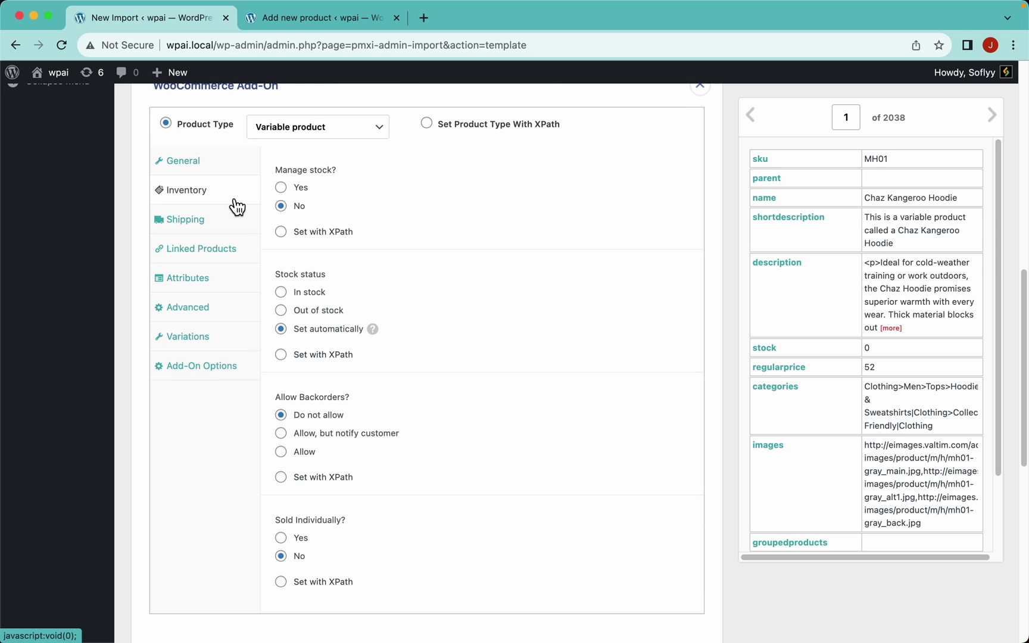
left_click(292, 188)
left_click_drag(755, 346, 477, 278)
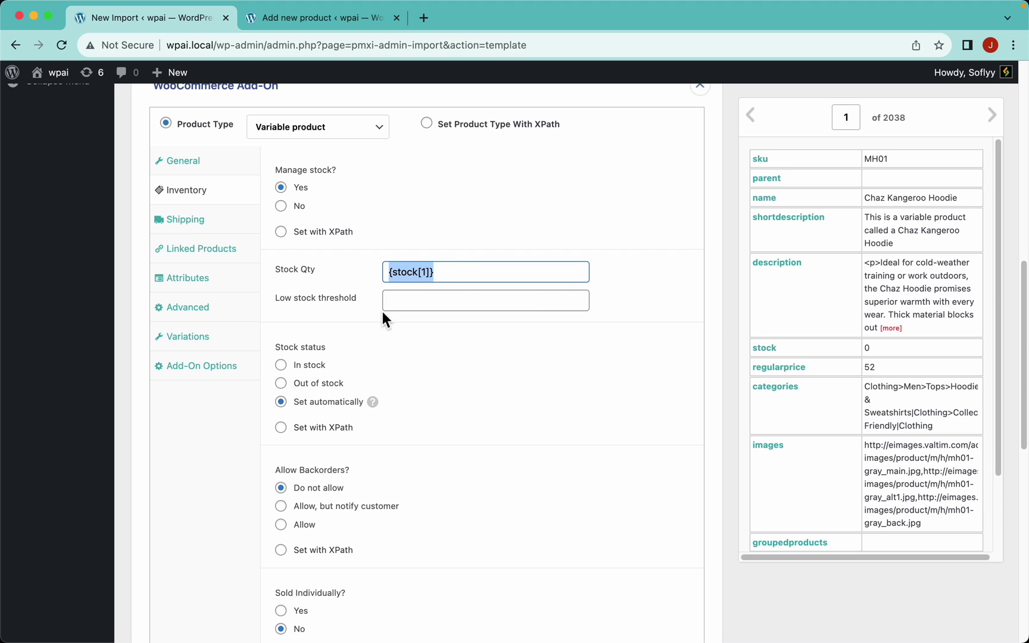
left_click(400, 303)
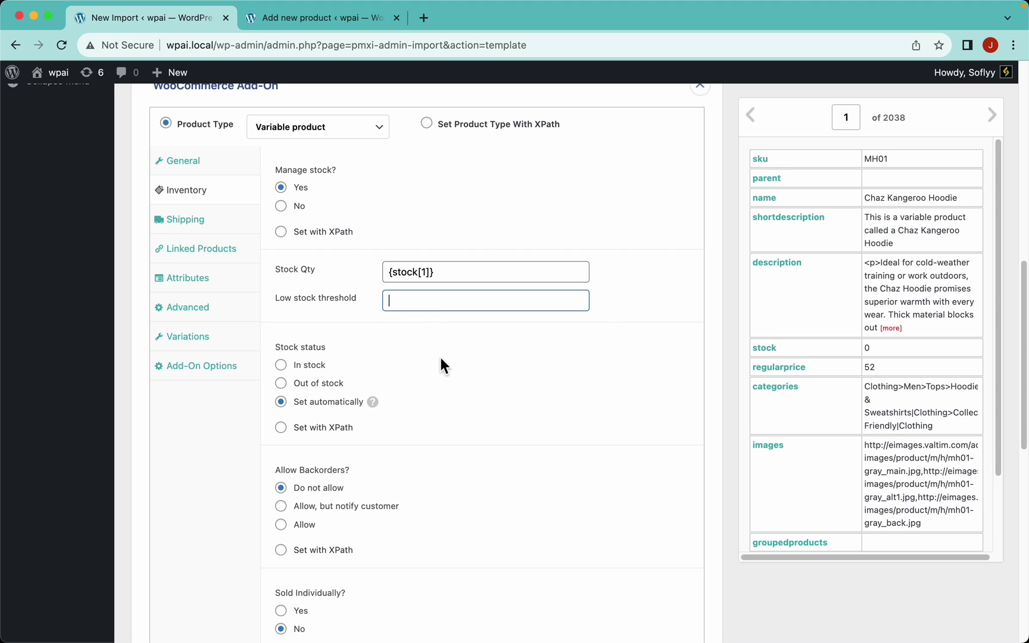
type("3")
Try setting the stock status with XPath using {description[1]}, and clear the mapping.
scroll(444, 353, "down", 3)
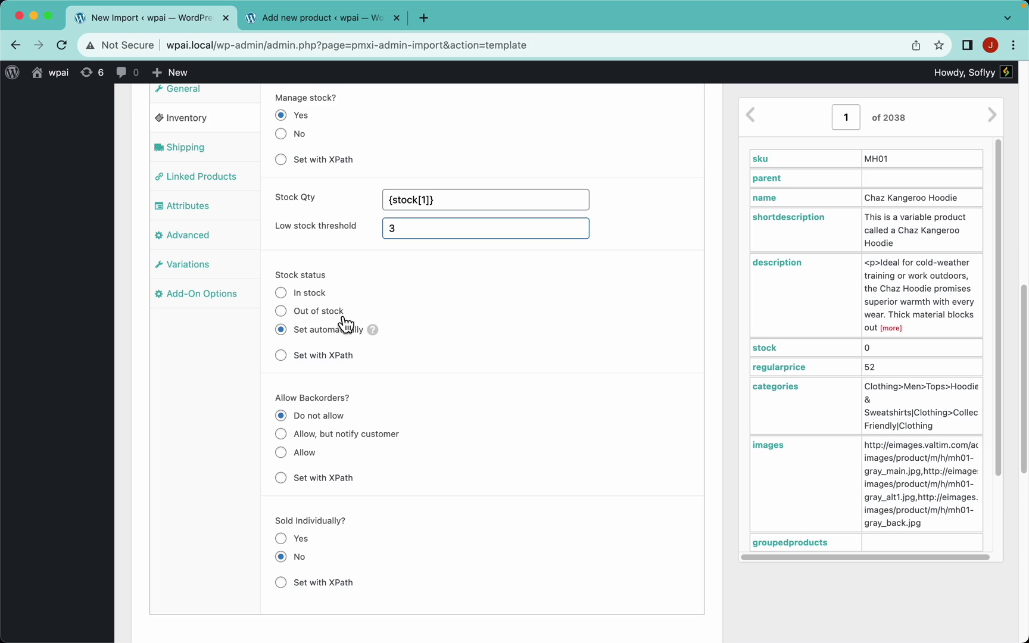
left_click(320, 363)
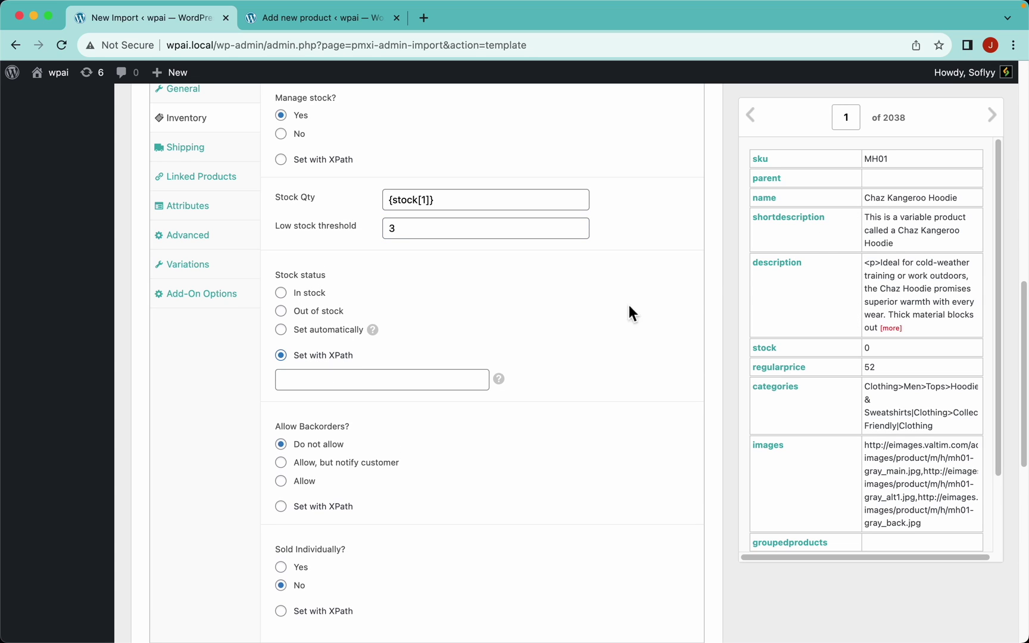
left_click_drag(767, 273, 408, 379)
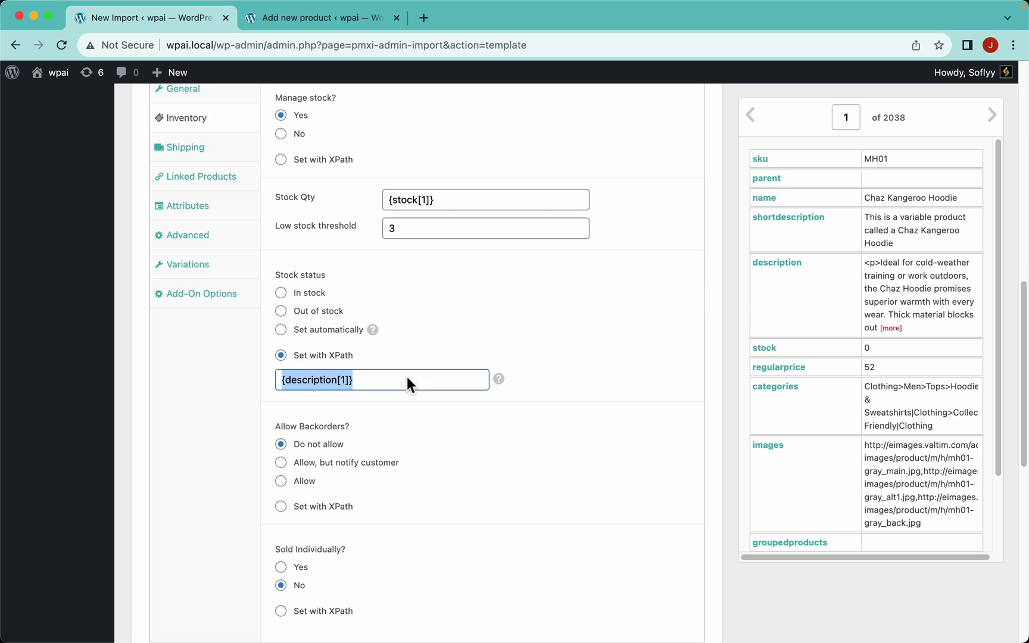
key("BackSpace")
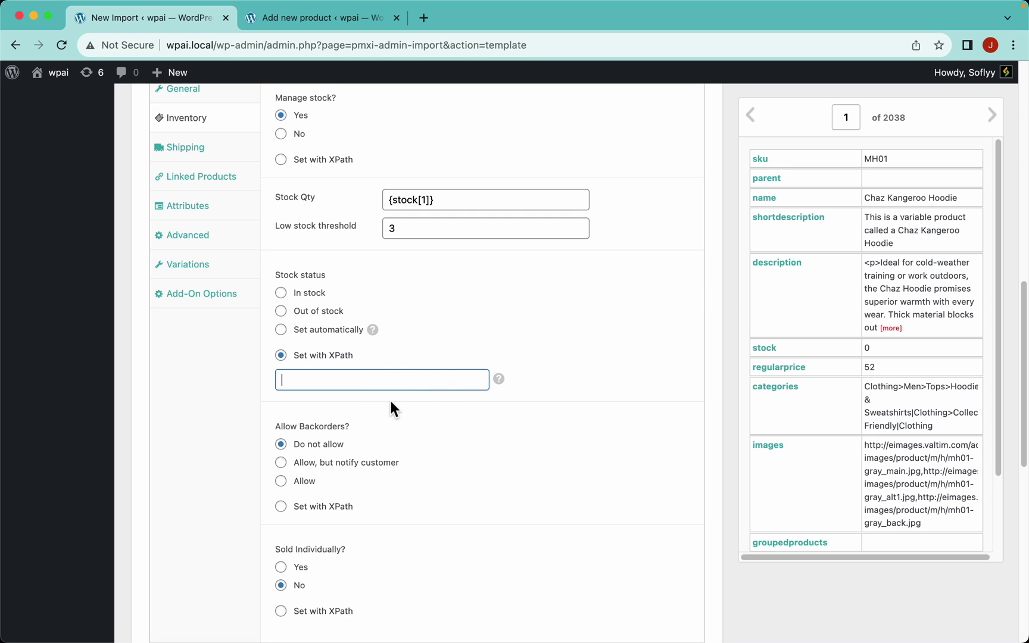
Try the In stock status, check the record's stock value and the automatic option's help, and return stock status to Set automatically.
left_click(286, 294)
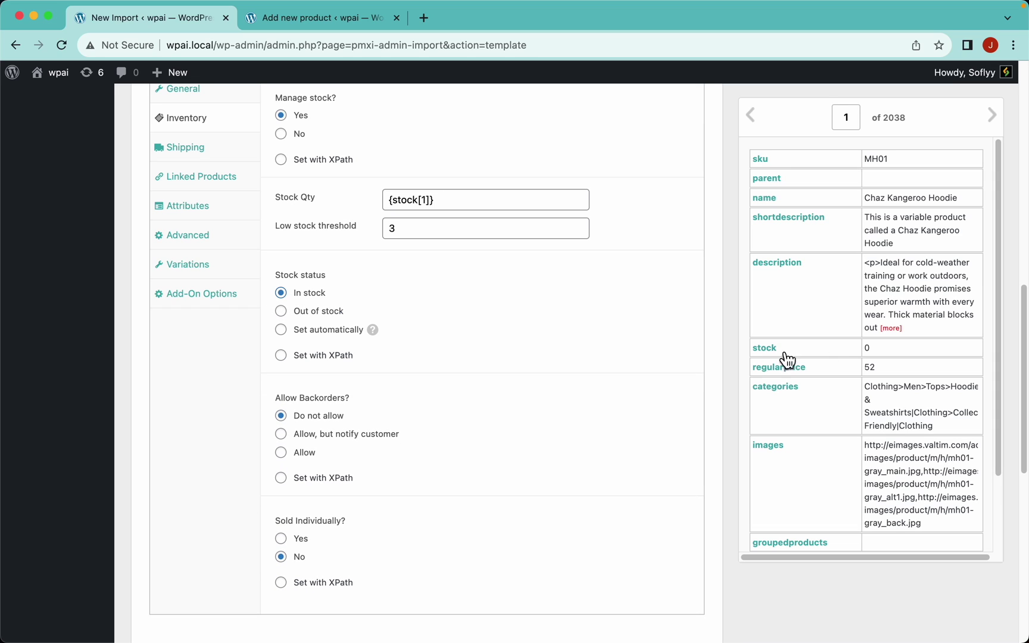
double_click(866, 349)
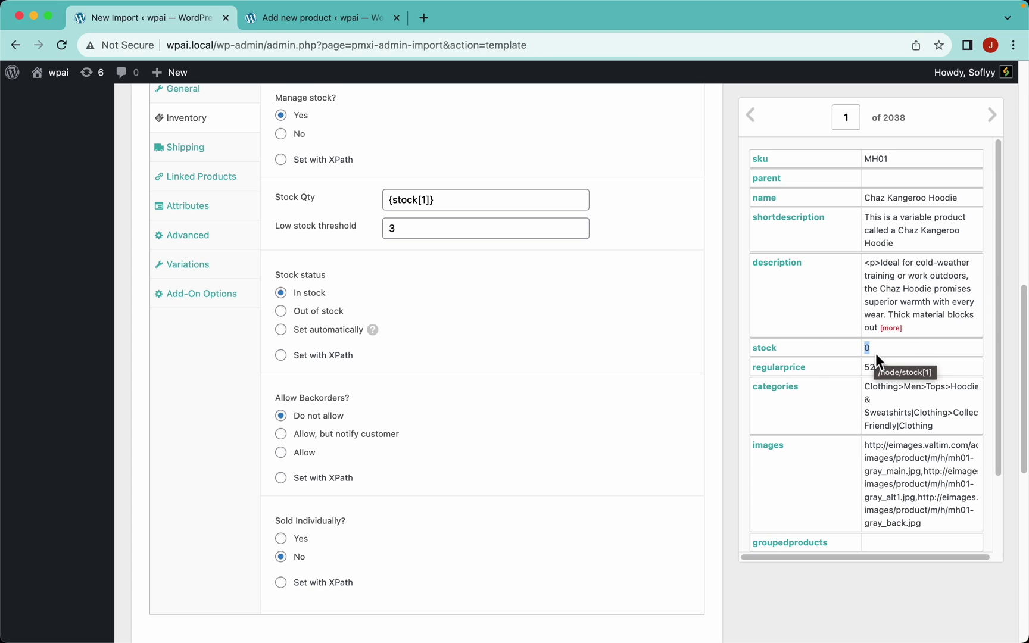
scroll(859, 345, "down", 2)
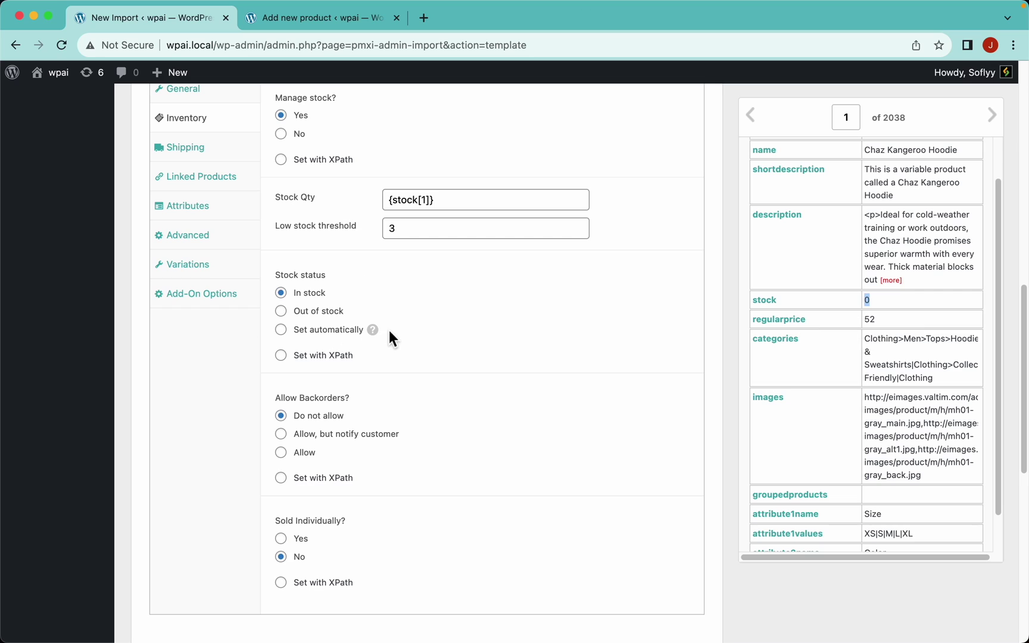
mouse_move(374, 332)
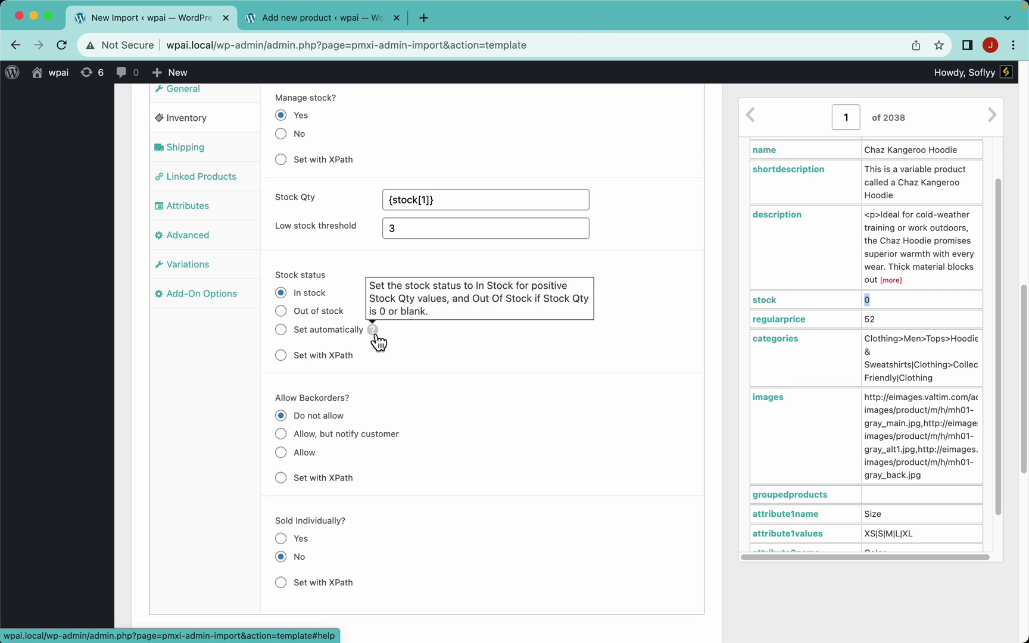
left_click(351, 337)
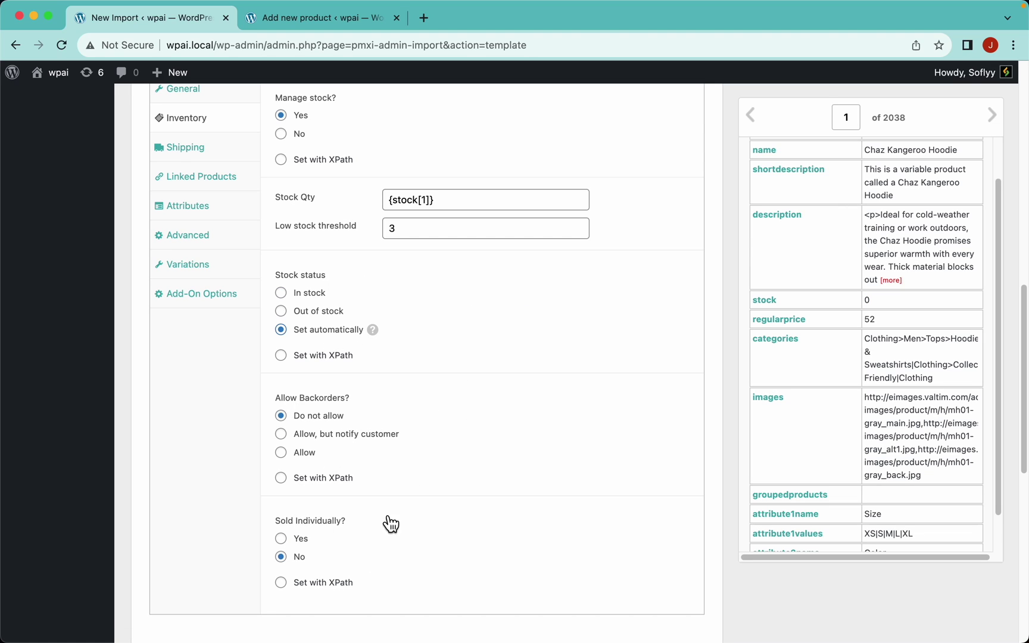
Examine the import's shipping settings and its linked product settings.
scroll(294, 332, "up", 3)
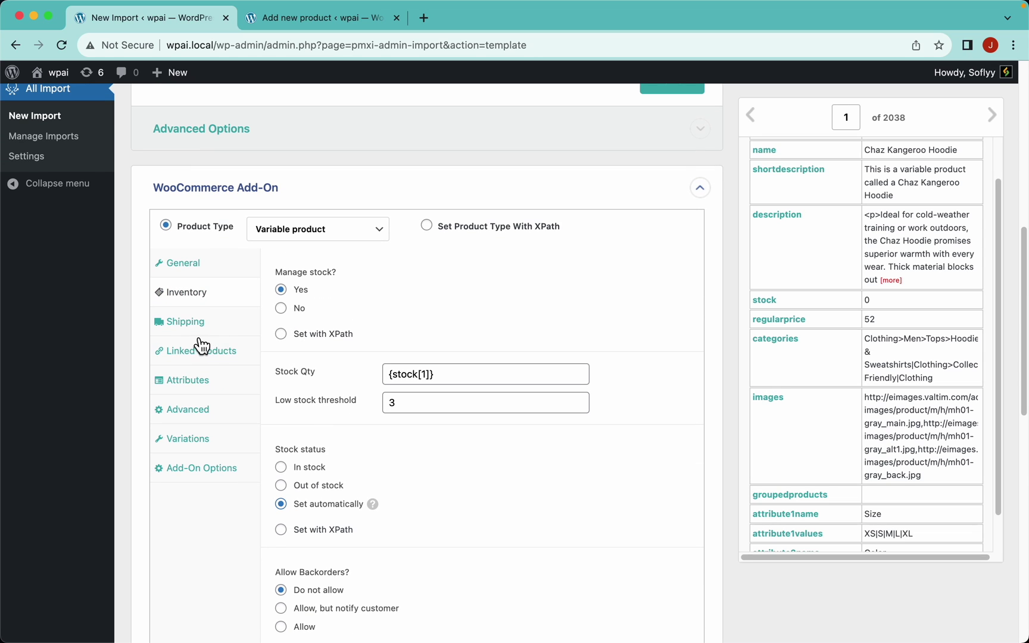
left_click(218, 331)
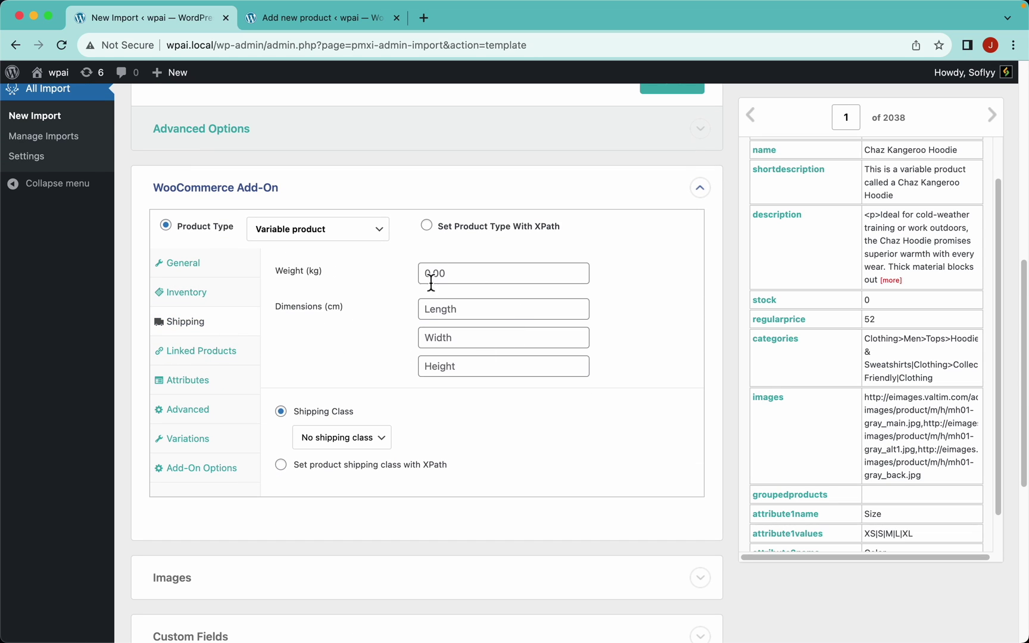
scroll(953, 384, "up", 2)
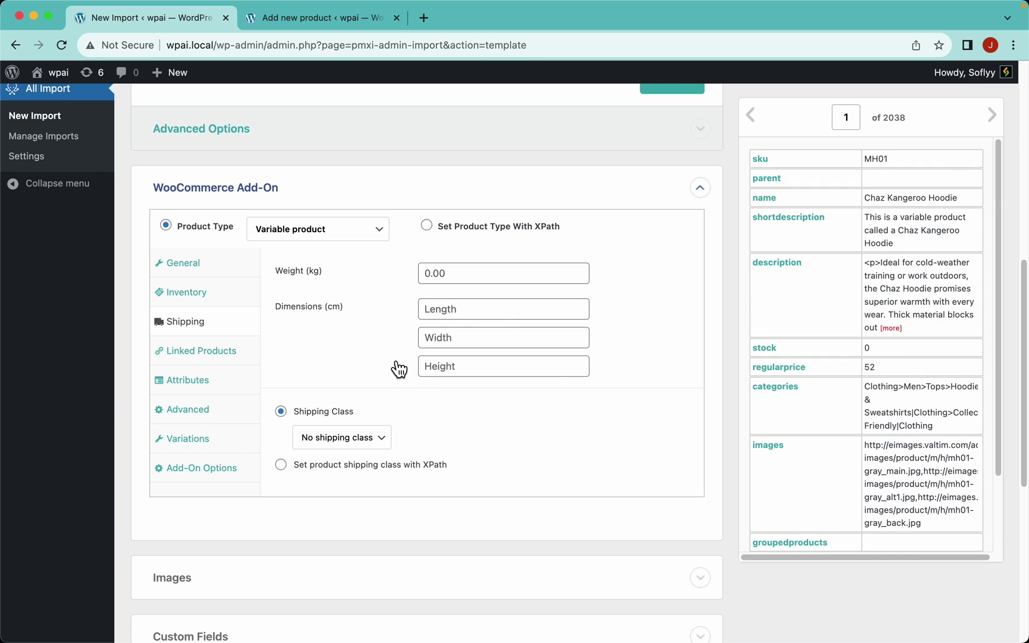
left_click(201, 355)
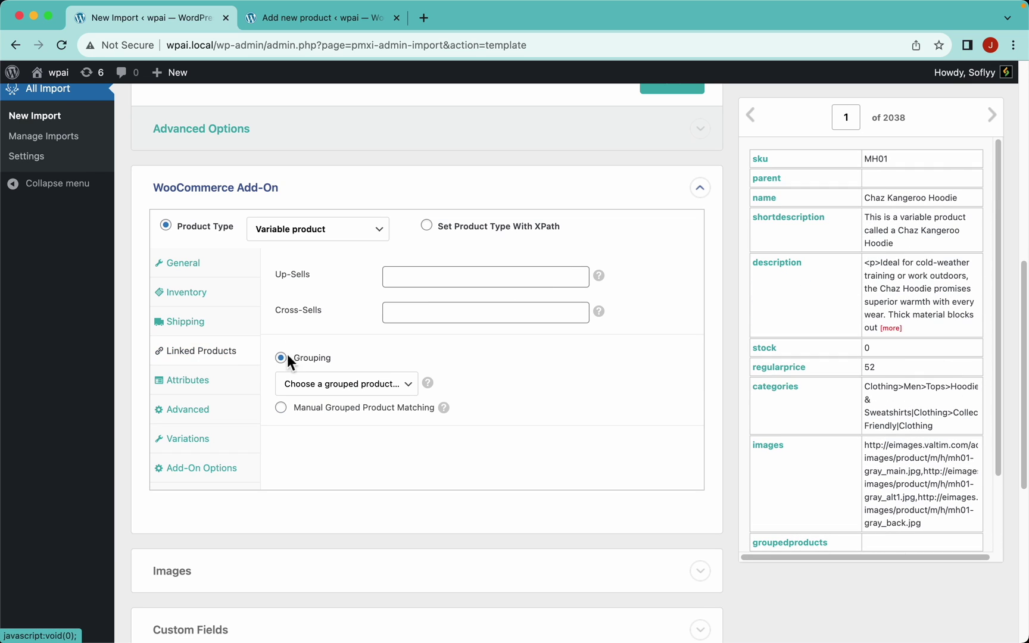
Add a second product attribute row and name the two attributes Size and Color.
left_click(225, 392)
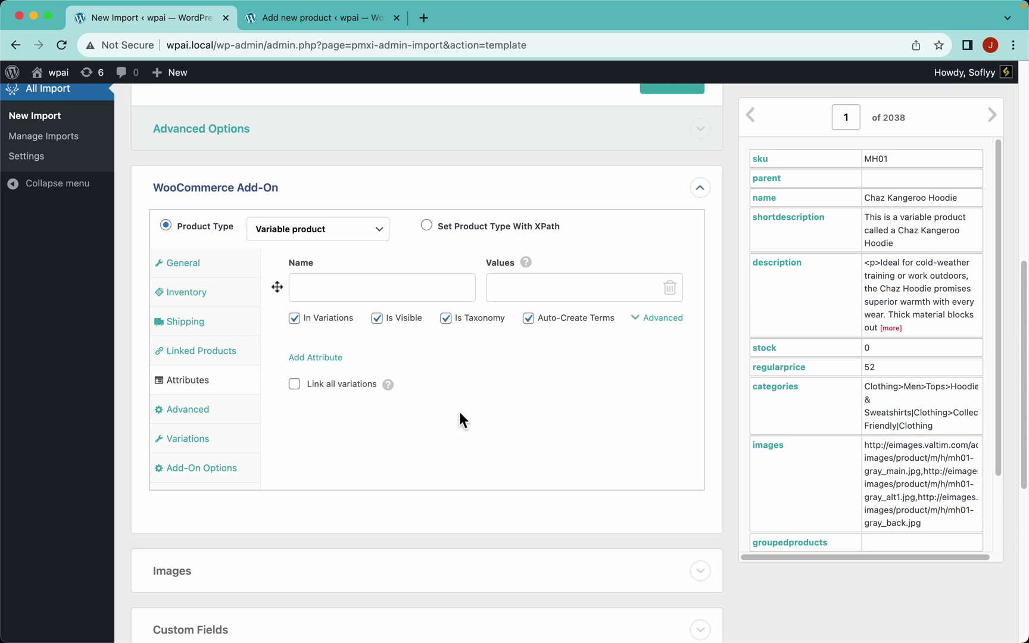
left_click(321, 19)
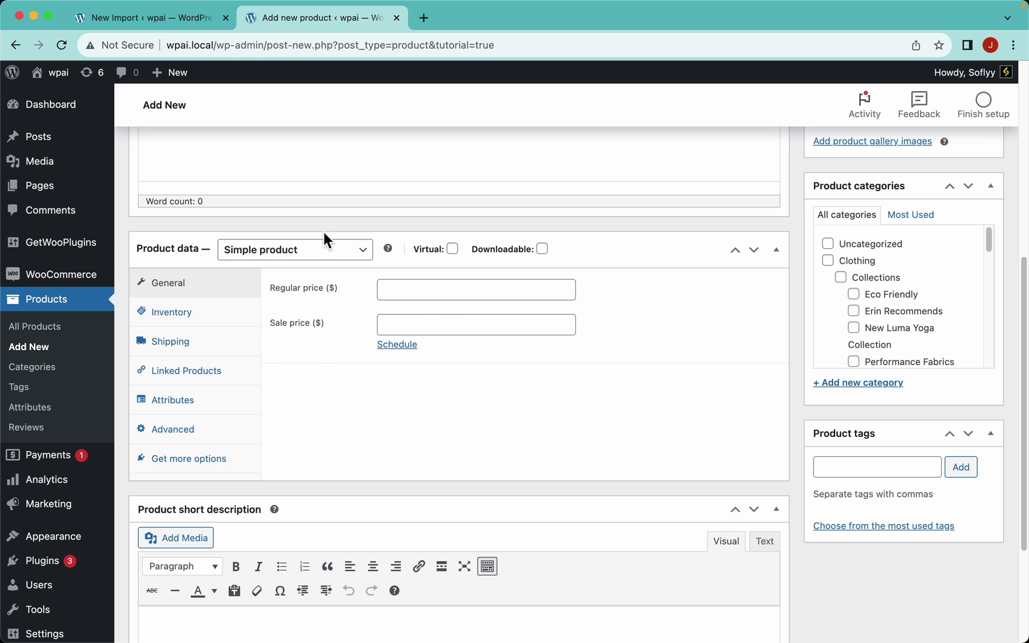
left_click(191, 19)
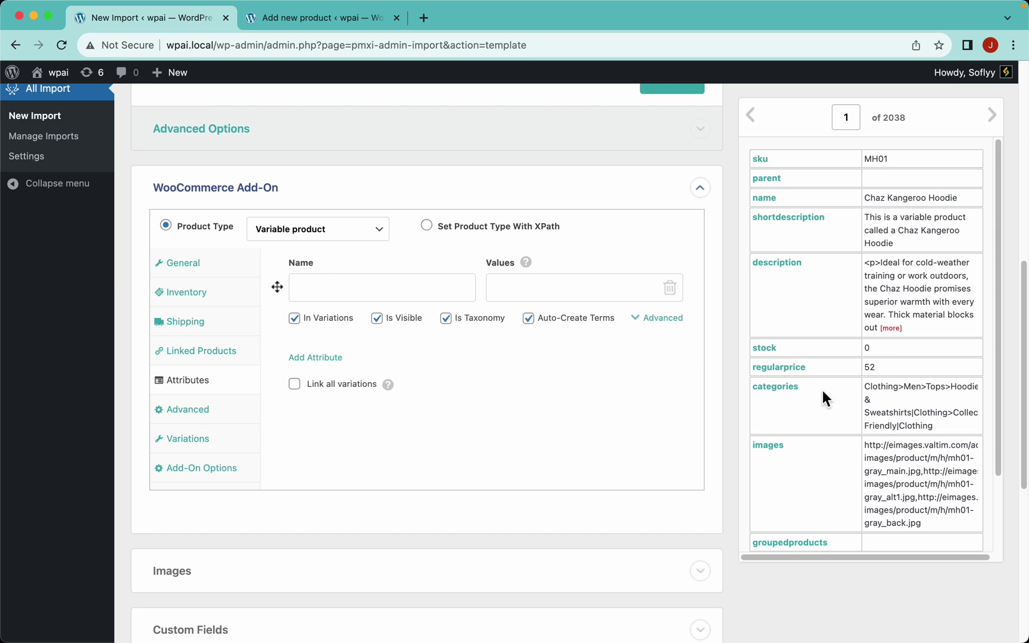
scroll(936, 407, "down", 3)
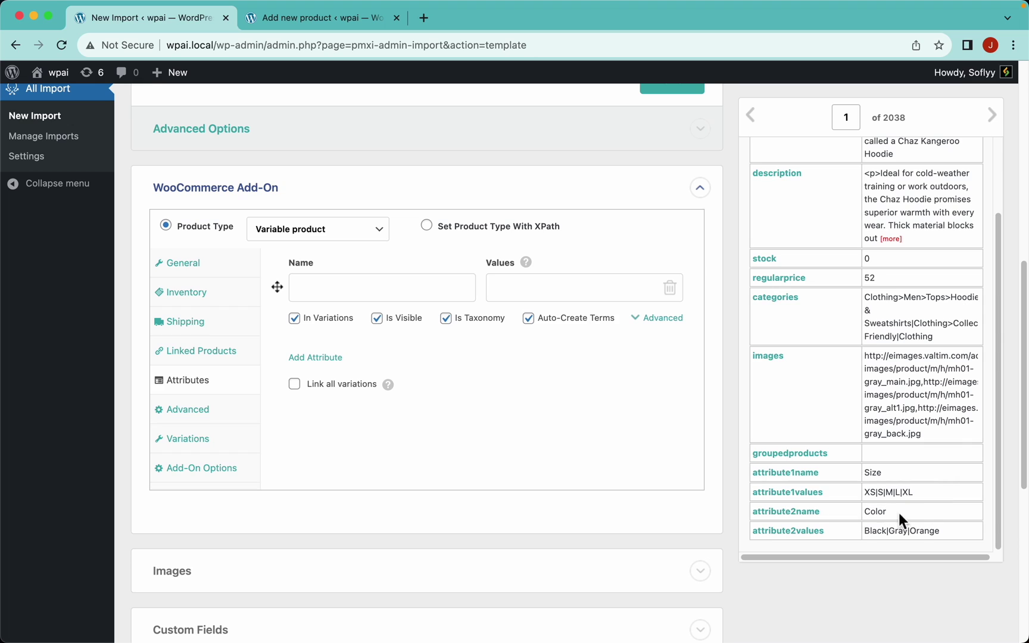
left_click(324, 358)
left_click(353, 299)
type("Size")
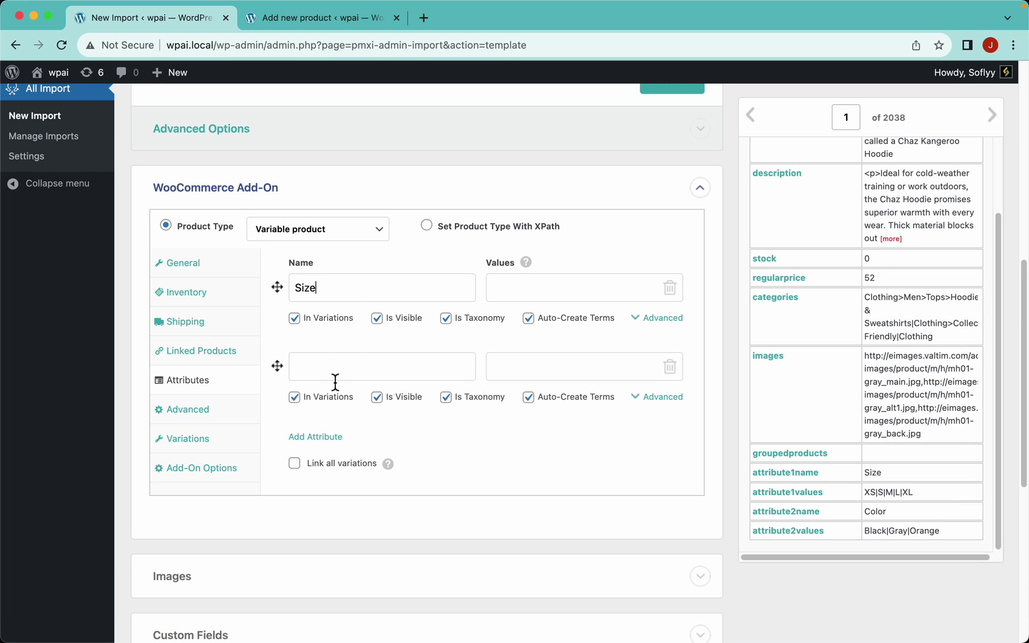
left_click(353, 363)
type("Color")
Map the Size values to {attribute1values[1]} and the Color values to {attribute2values[1]}.
mouse_move(530, 269)
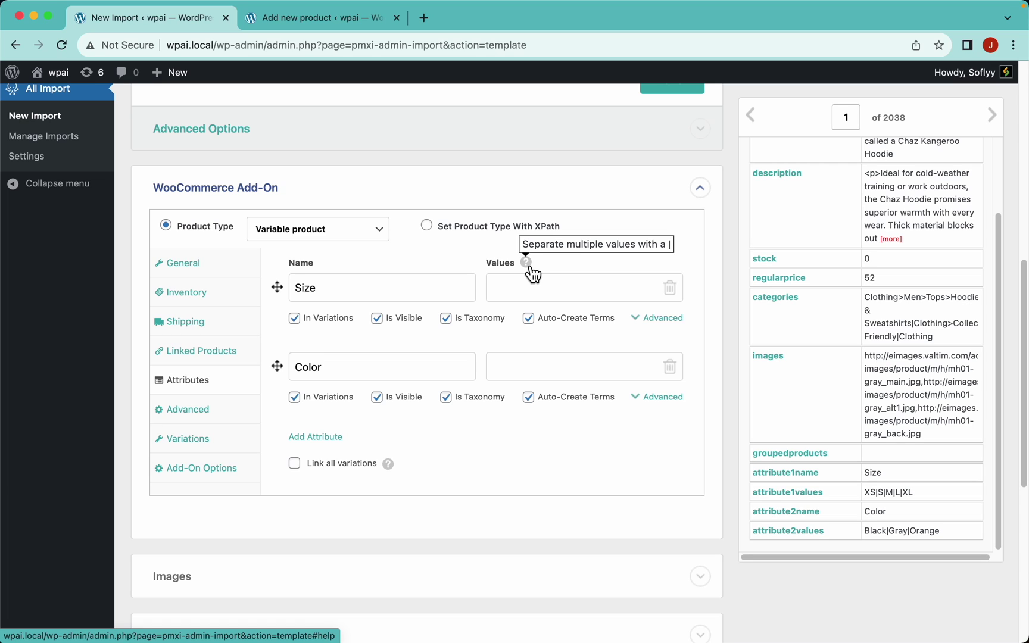
left_click_drag(792, 493, 571, 312)
left_click_drag(774, 539, 570, 362)
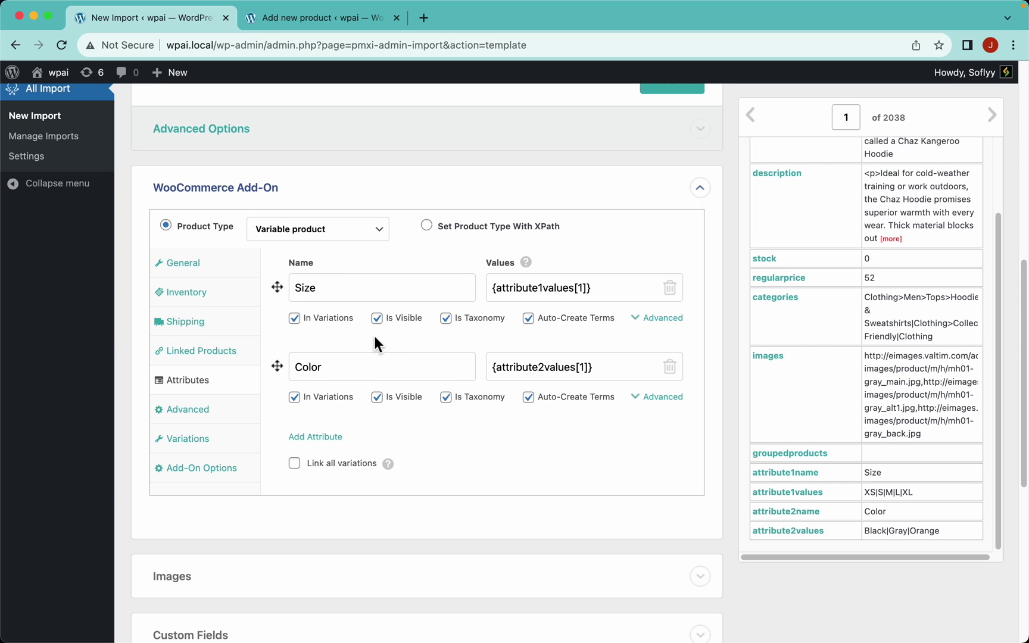
Examine the Size attribute's advanced options and try the Link all variations option.
left_click(658, 319)
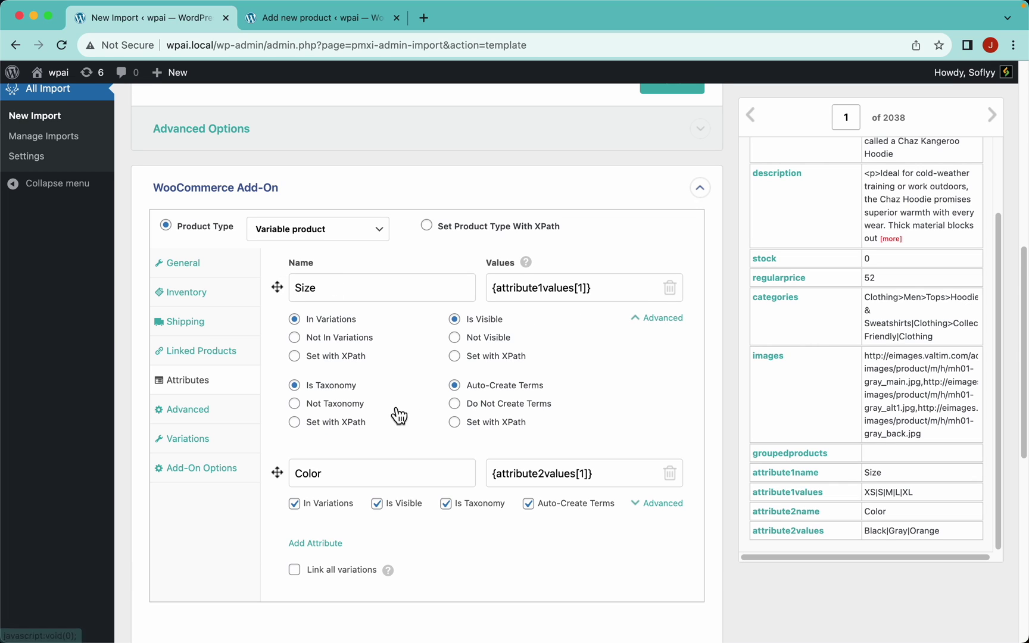
left_click(661, 319)
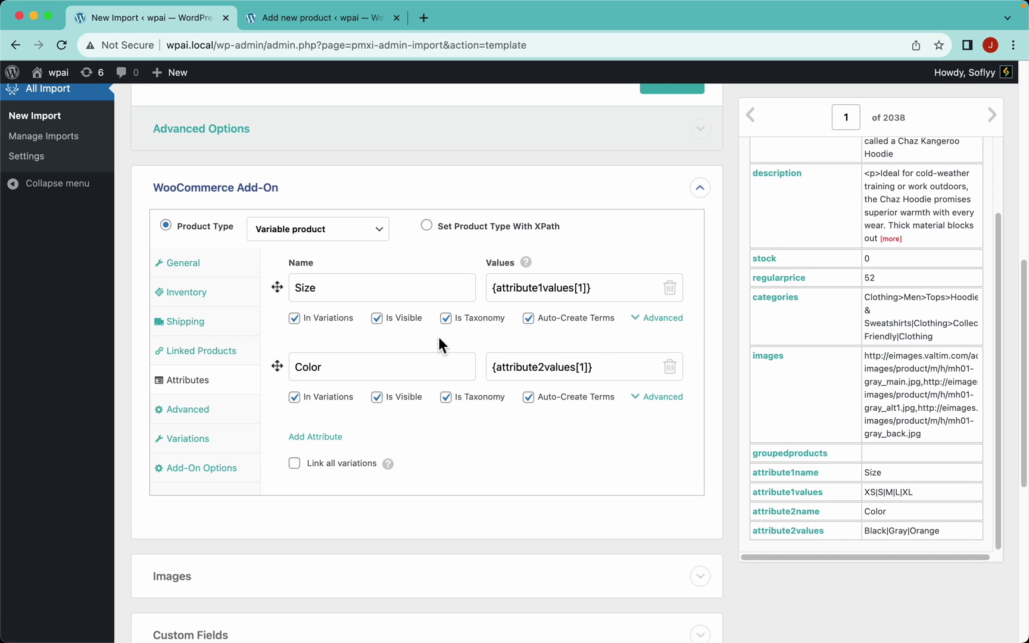
scroll(367, 434, "down", 4)
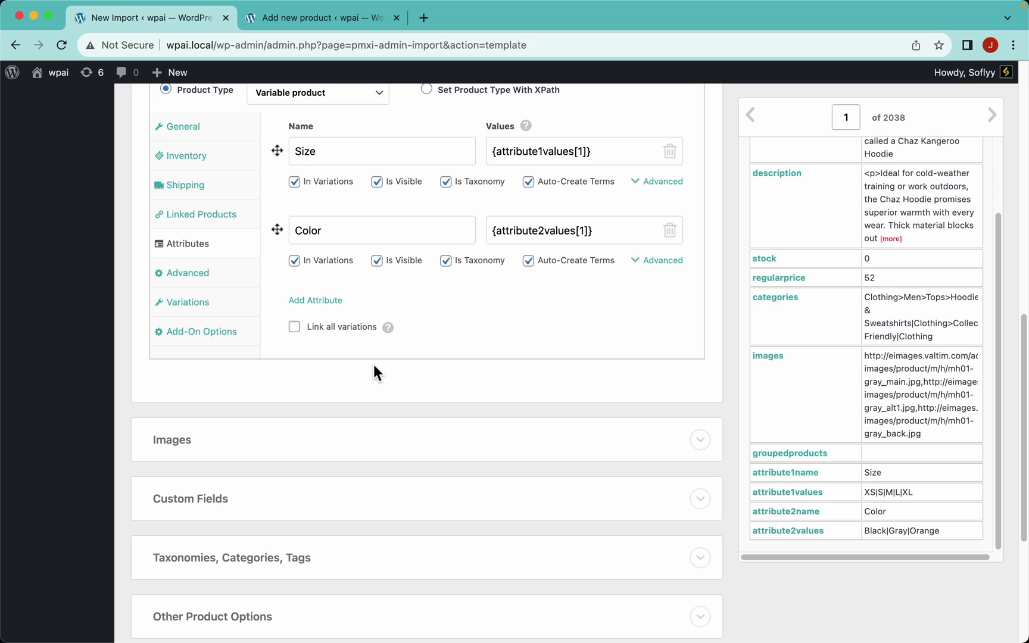
scroll(487, 339, "up", 1)
mouse_move(390, 361)
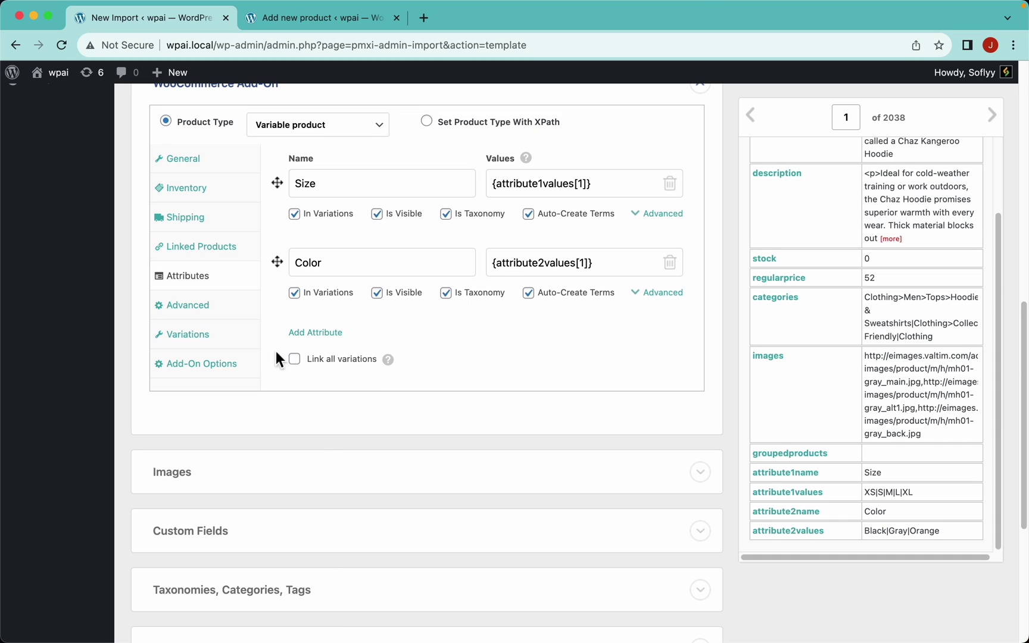
left_click(337, 361)
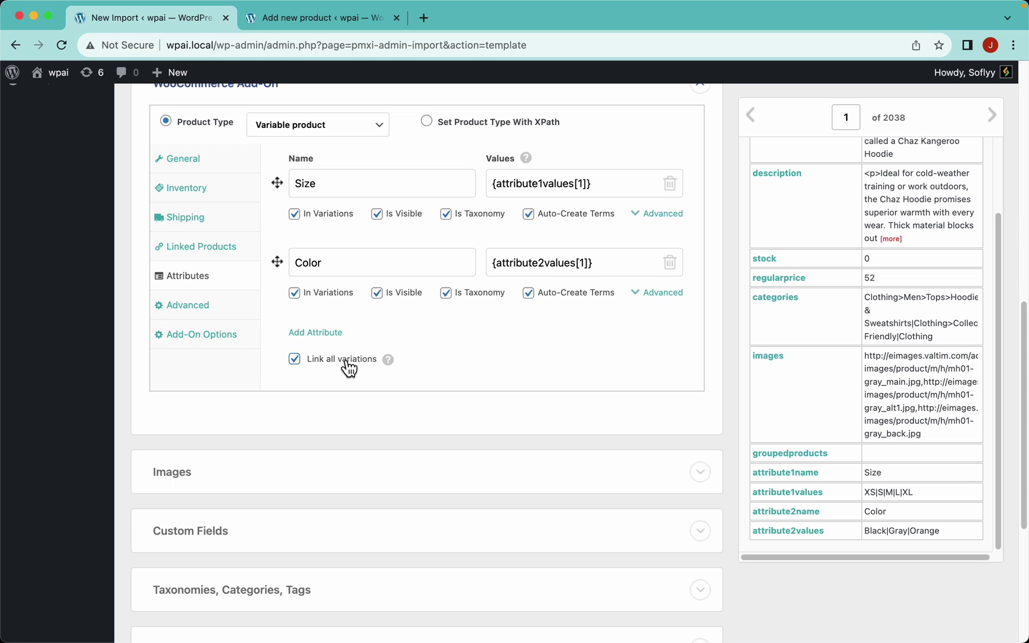
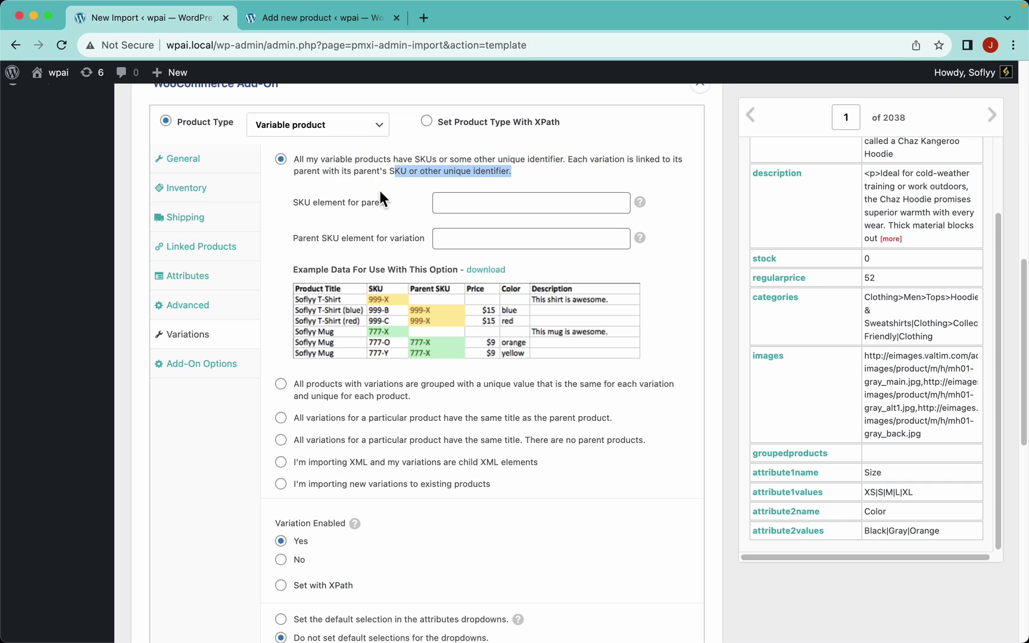
Compare the SKU-based variation example with the record data, select matching by the same title as the parent product, and examine its example.
left_click(417, 347)
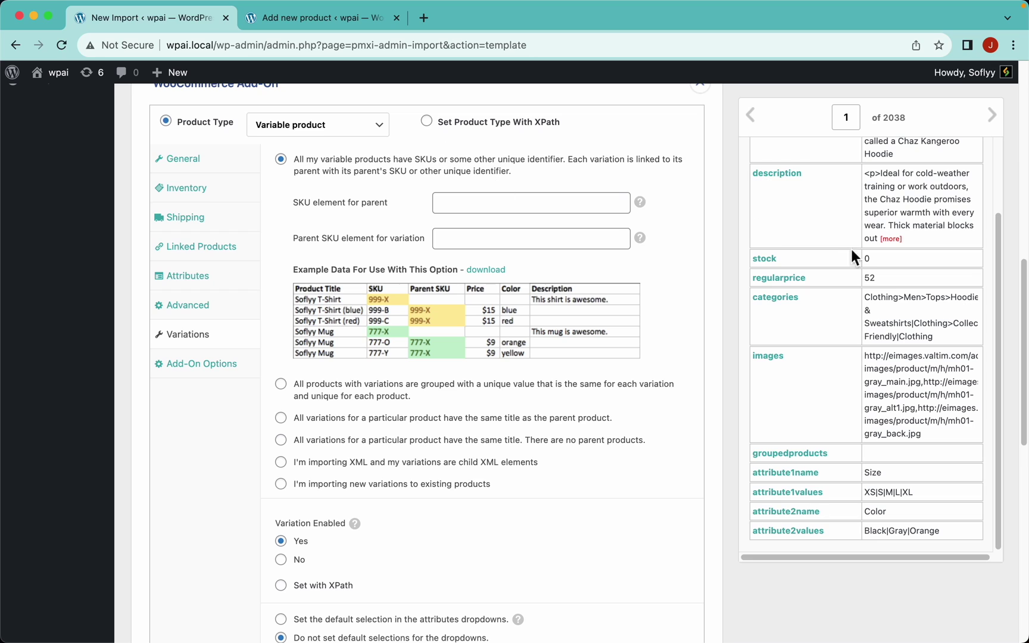
scroll(858, 253, "up", 3)
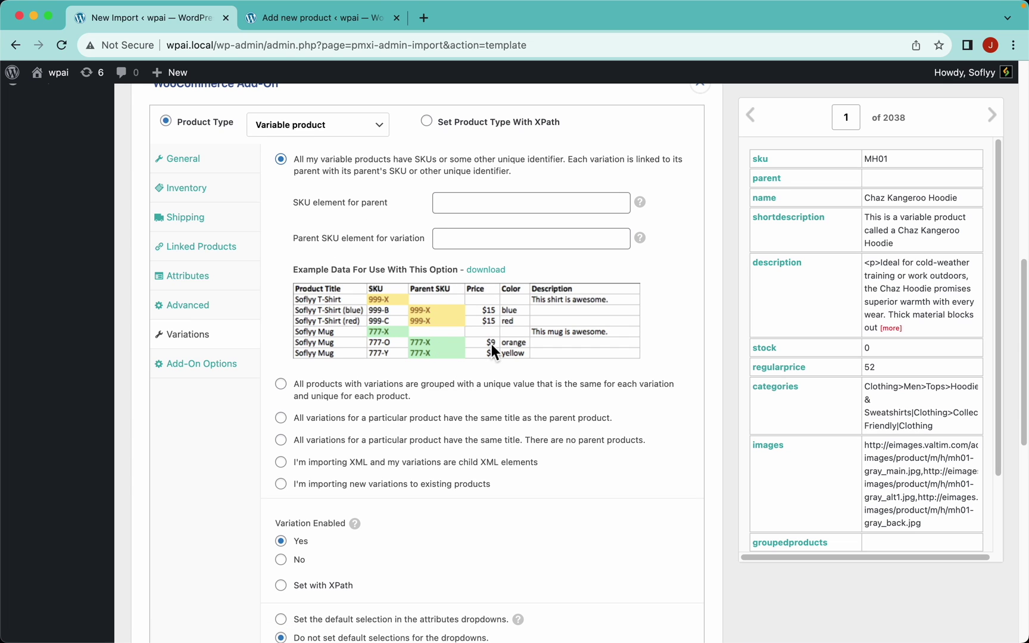
left_click(405, 418)
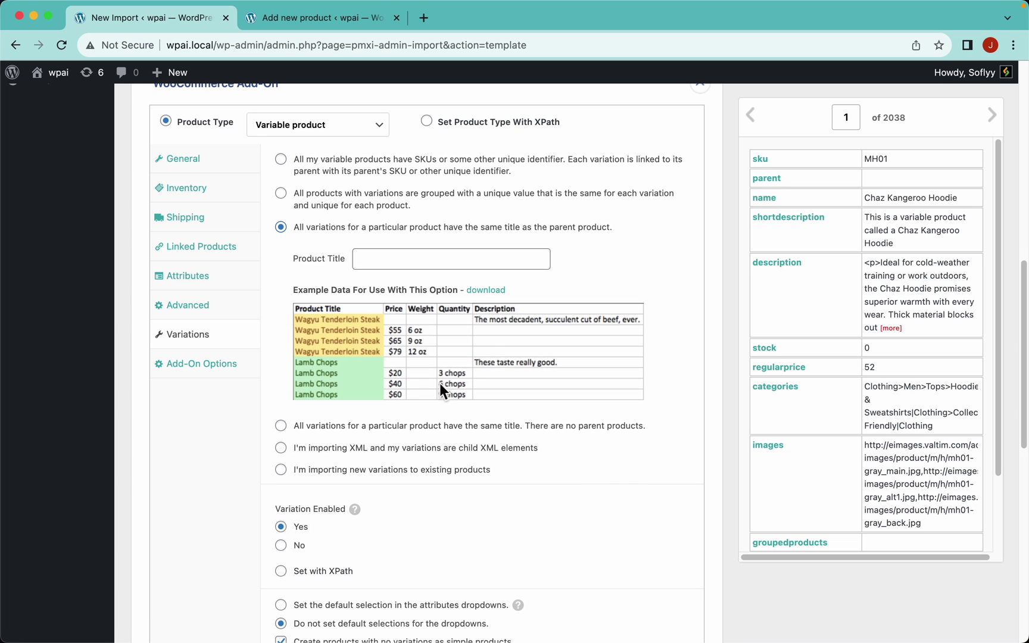
scroll(394, 335, "up", 5)
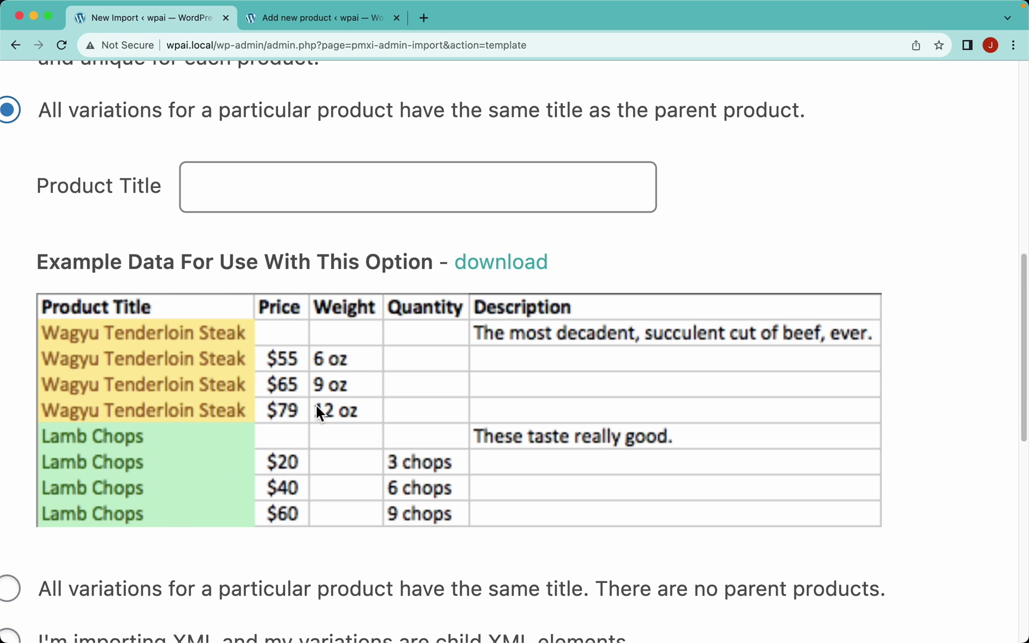
scroll(353, 385, "down", 5)
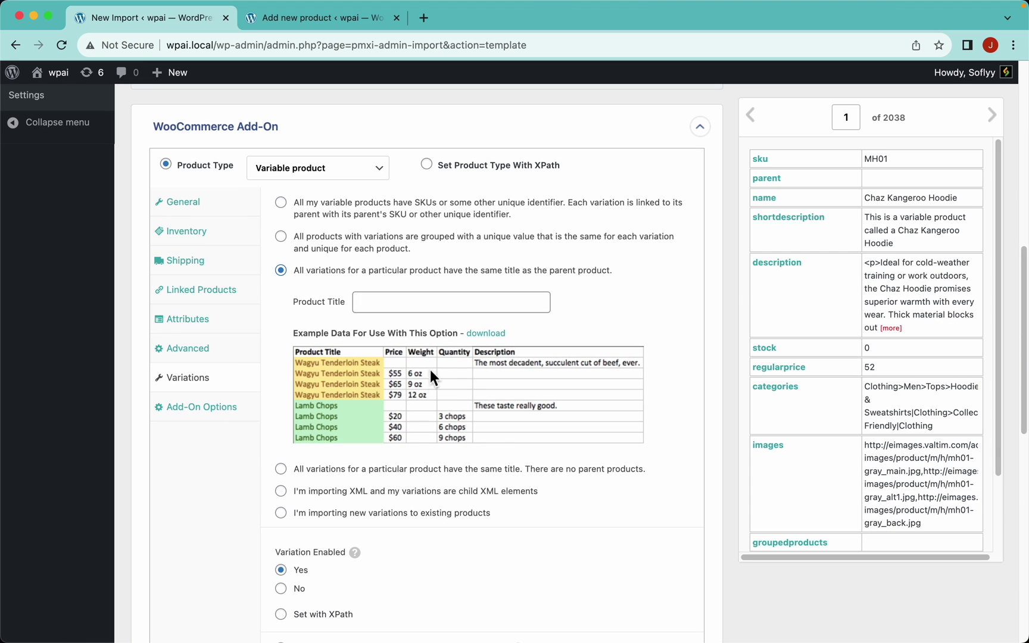
Map the same-title-as-parent option's product title to {name[1]}, then try the same-title option without parent products and examine its example.
left_click_drag(769, 202, 450, 300)
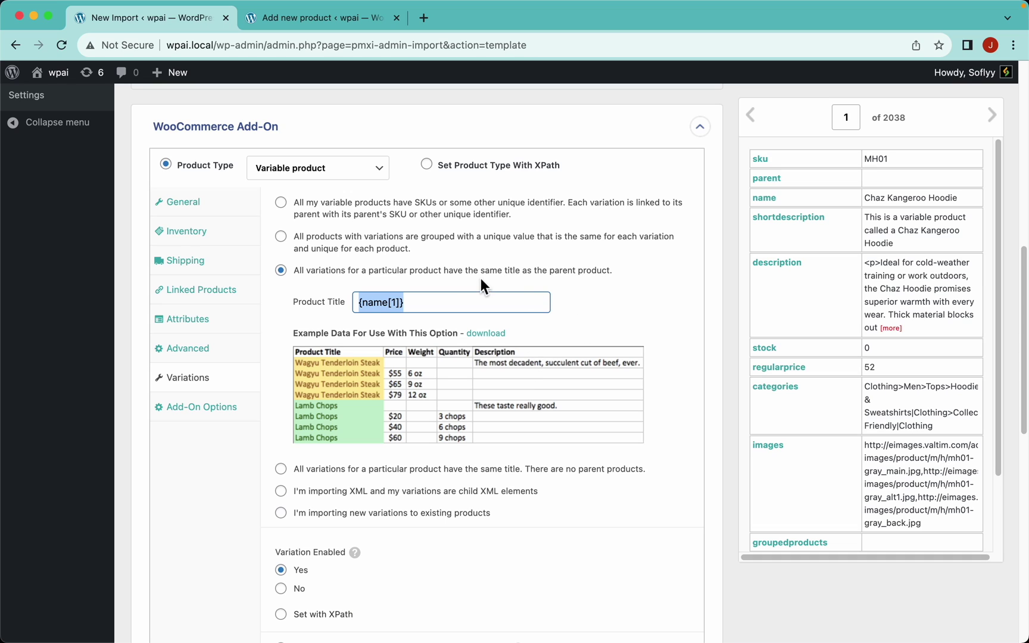
left_click(492, 469)
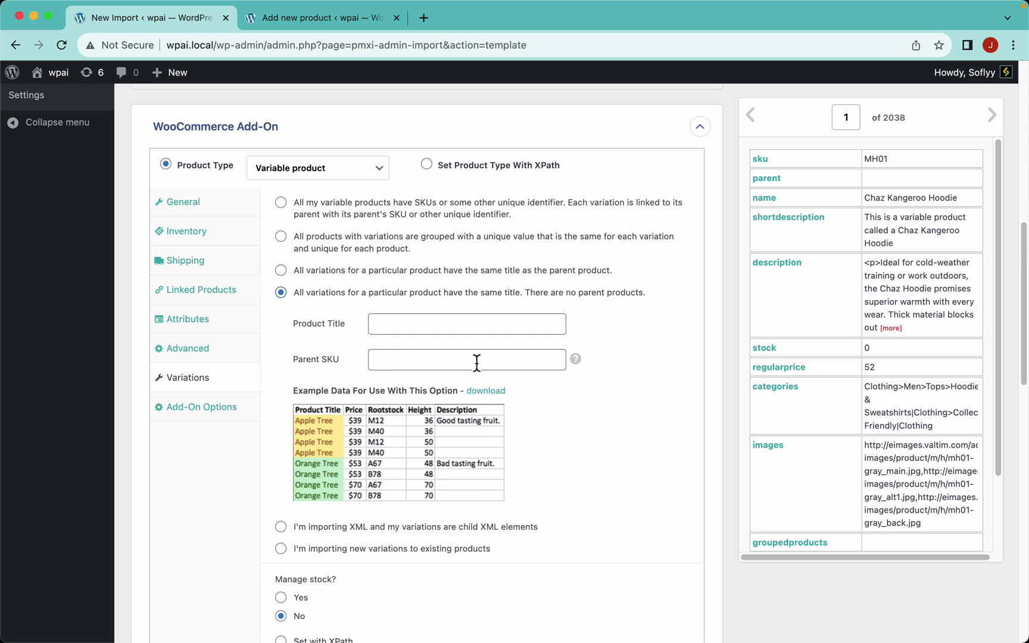
scroll(407, 360, "up", 5)
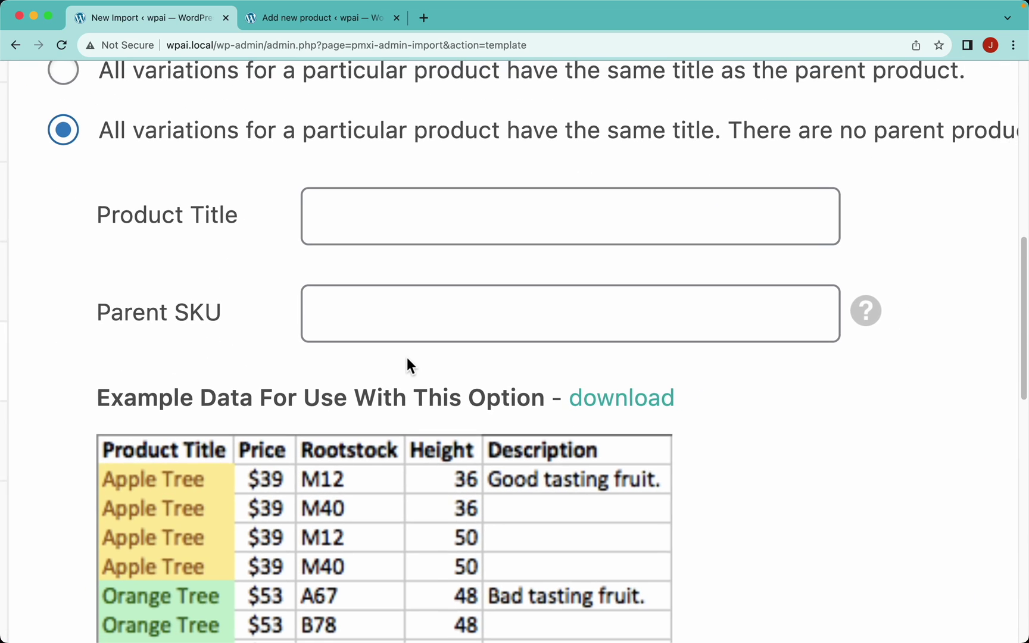
scroll(408, 359, "right", 2)
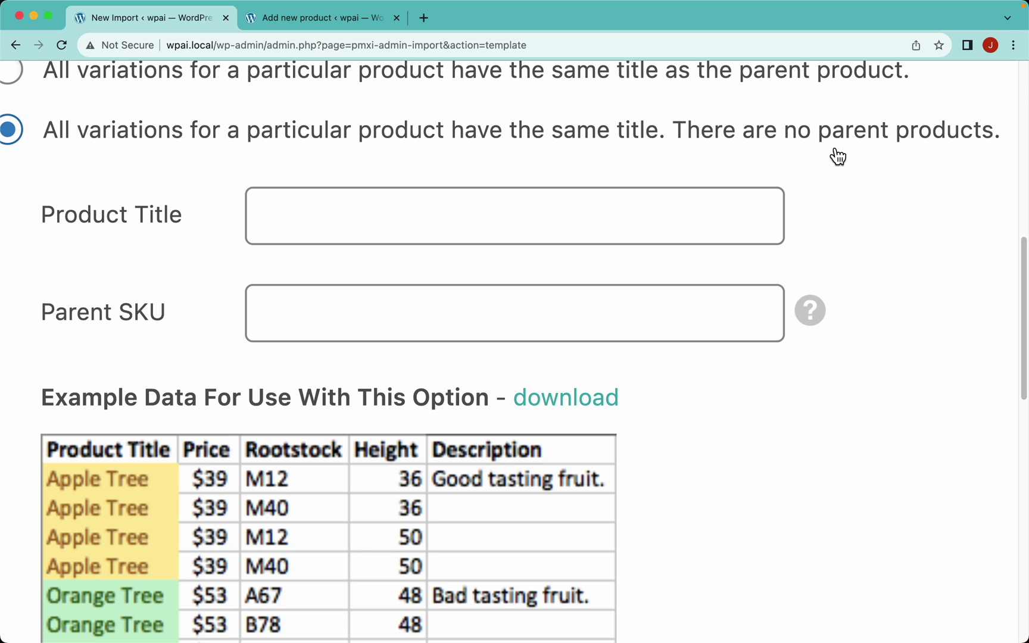
scroll(436, 238, "down", 5)
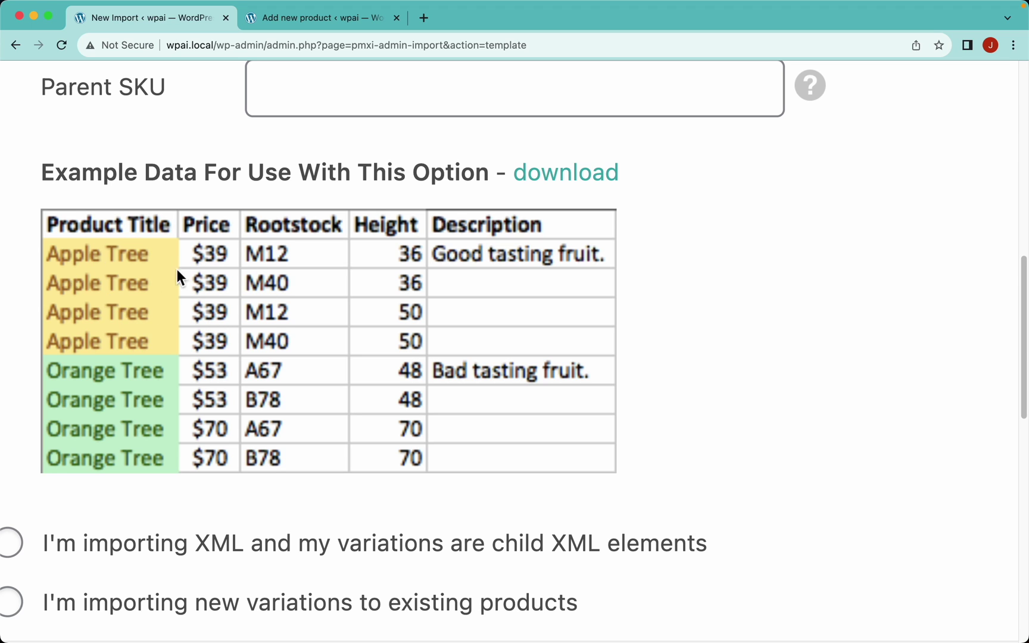
scroll(166, 247, "down", 5)
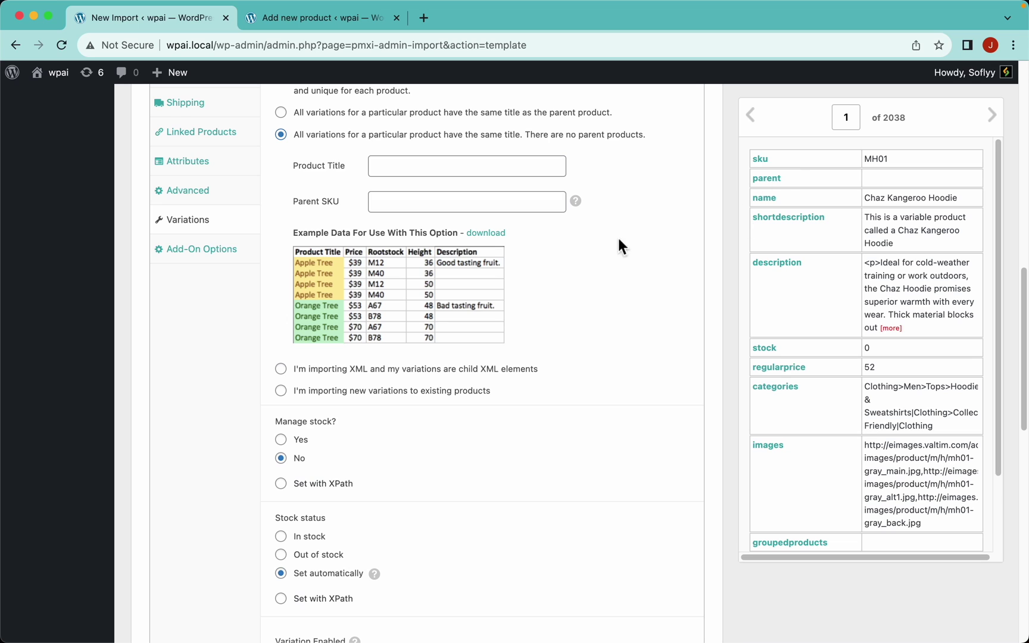
scroll(593, 249, "up", 4)
Switch to the WooCommerce-Import spreadsheet and compare the Chaz Kangeroo Hoodie variation names with the MH01 parent row.
key("super+Tab")
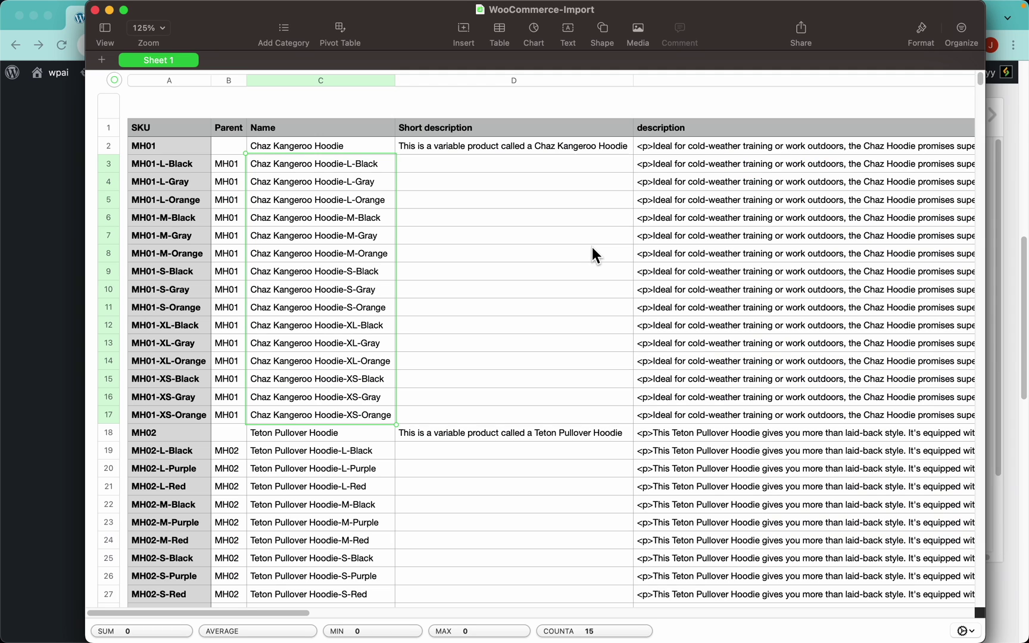
left_click(252, 203)
left_click(294, 161)
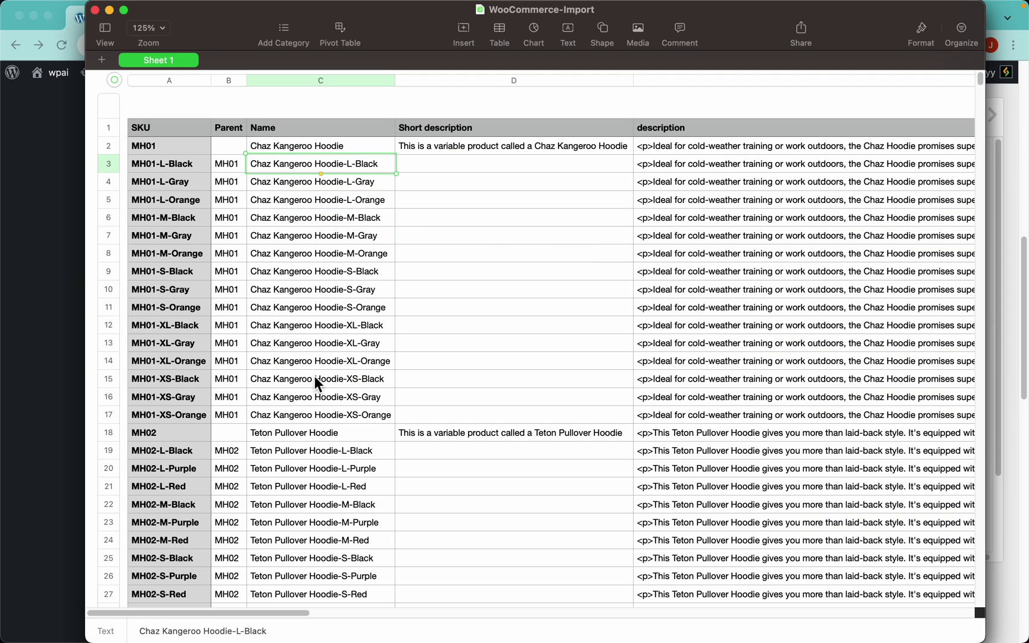
left_click(312, 397, "shift")
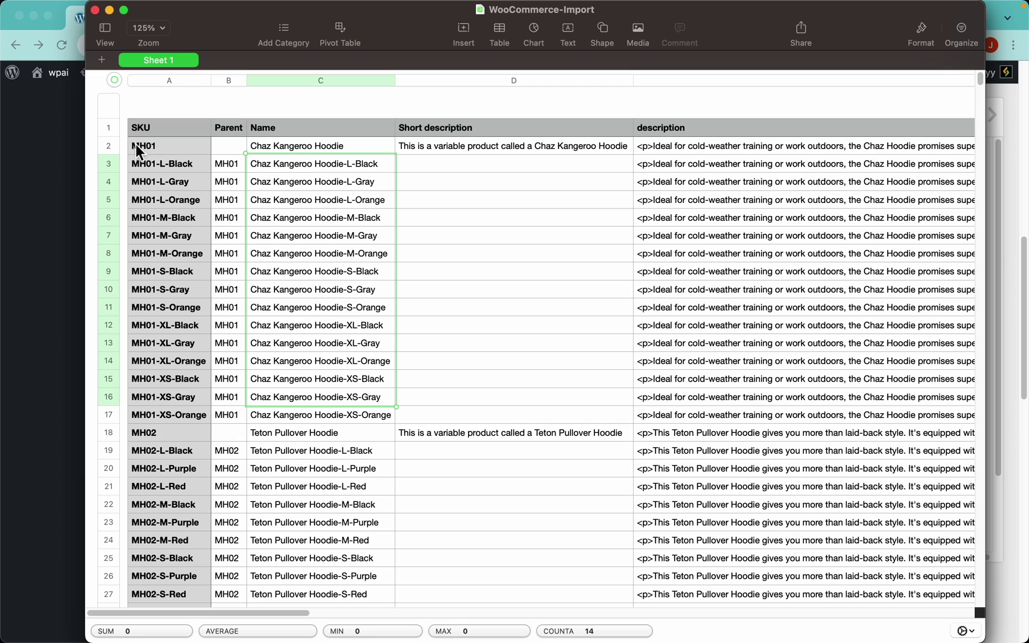
left_click(107, 146)
key("super+Tab")
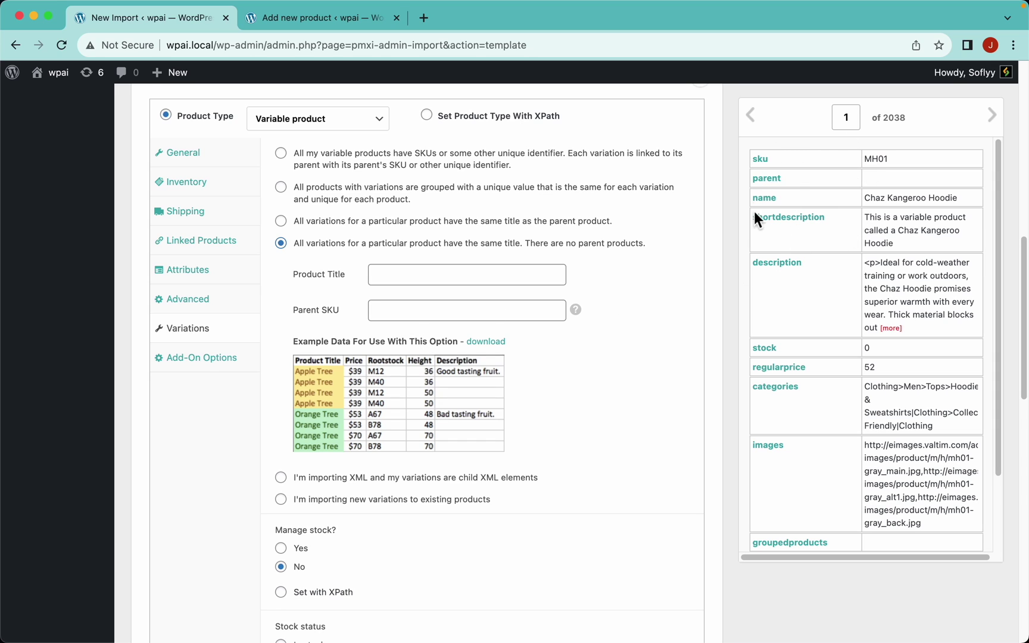
Select SKU-based matching of variations to parents and check the SKU and Parent columns of the MH01 rows in the WooCommerce-Import spreadsheet.
left_click(465, 162)
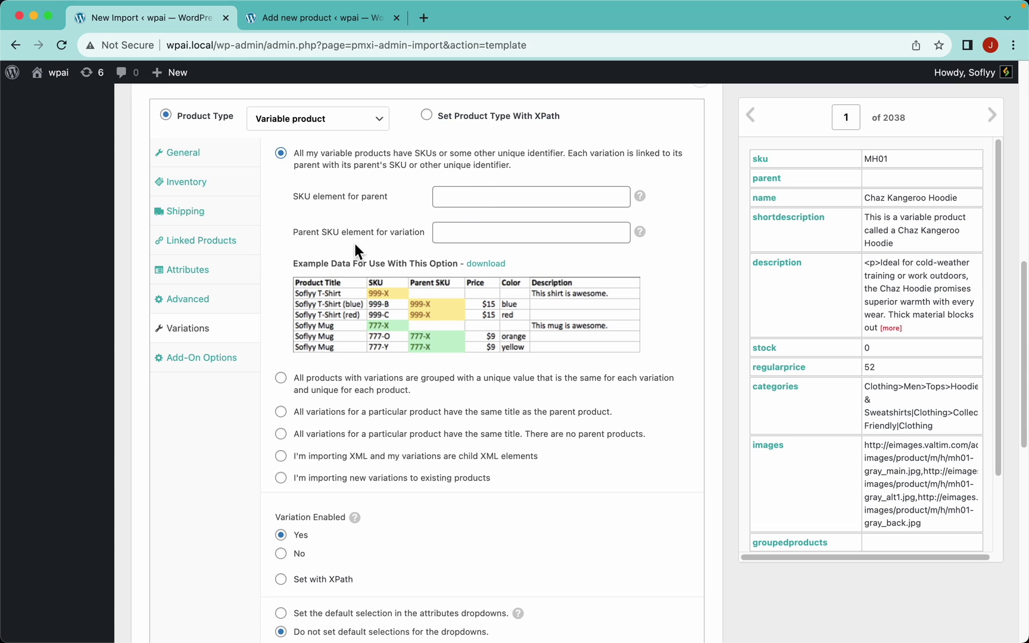
key("super+Tab")
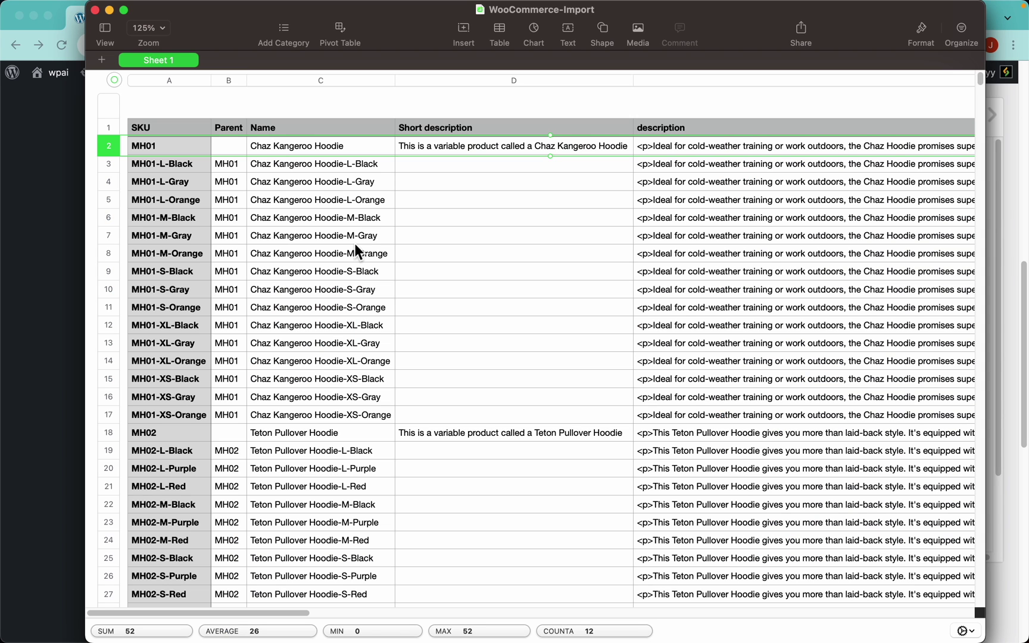
left_click(330, 184)
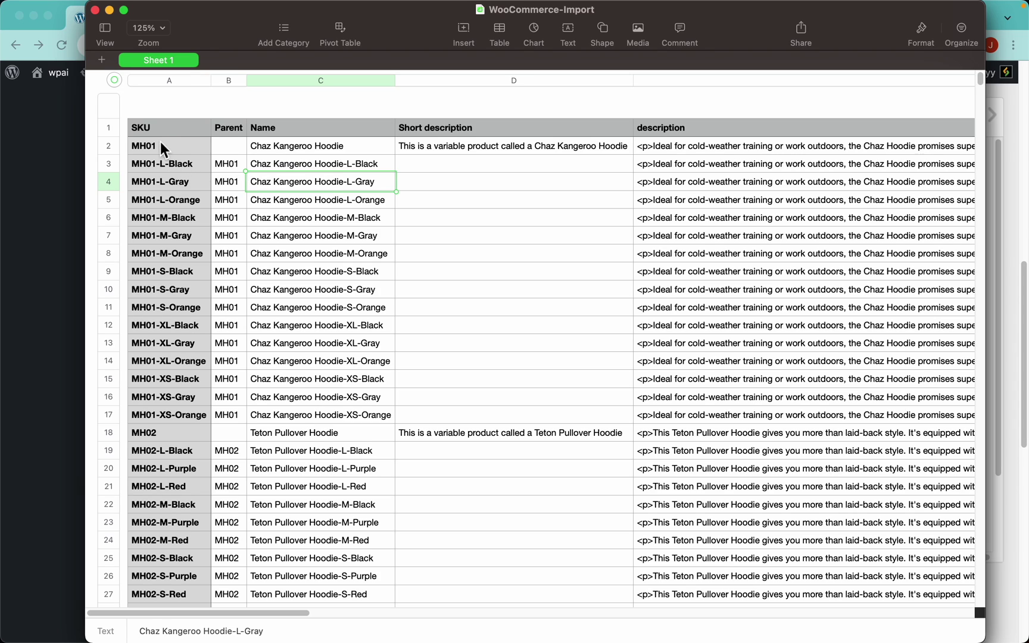
left_click(150, 126)
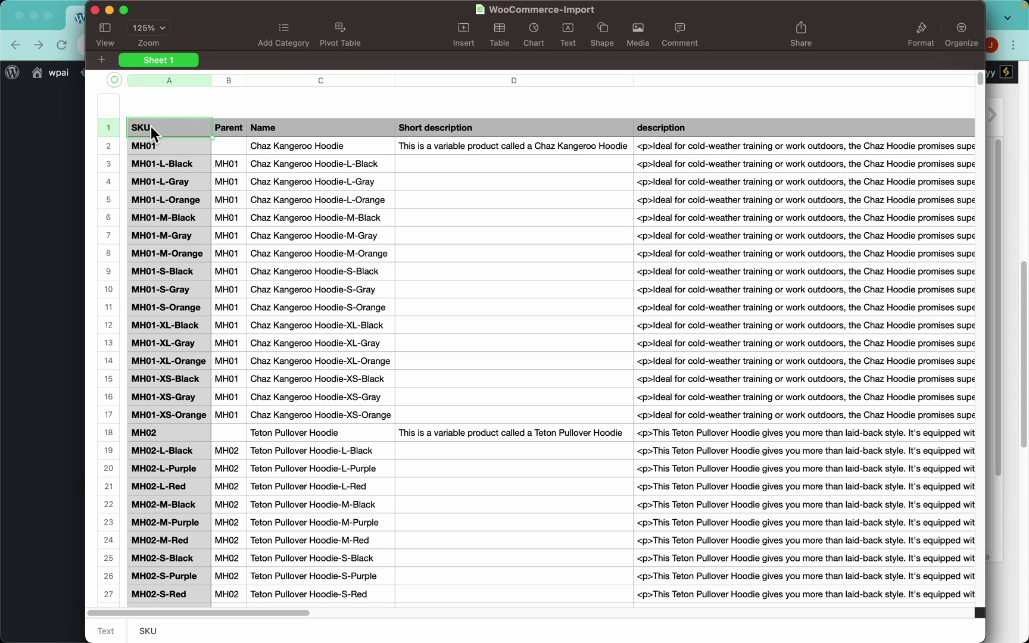
left_click(182, 415, "shift")
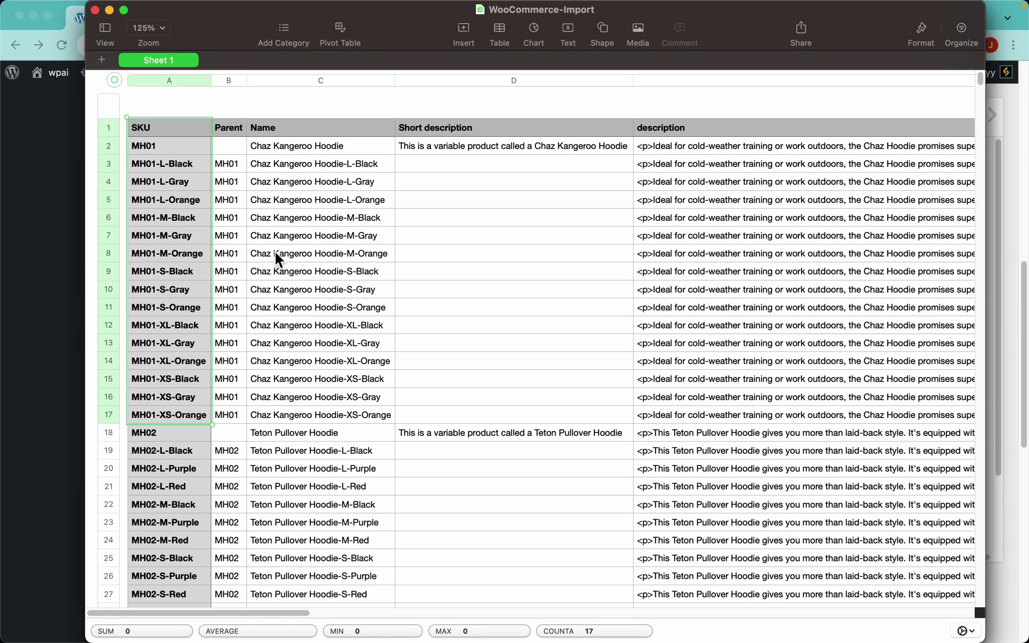
left_click(186, 147)
left_click(223, 145)
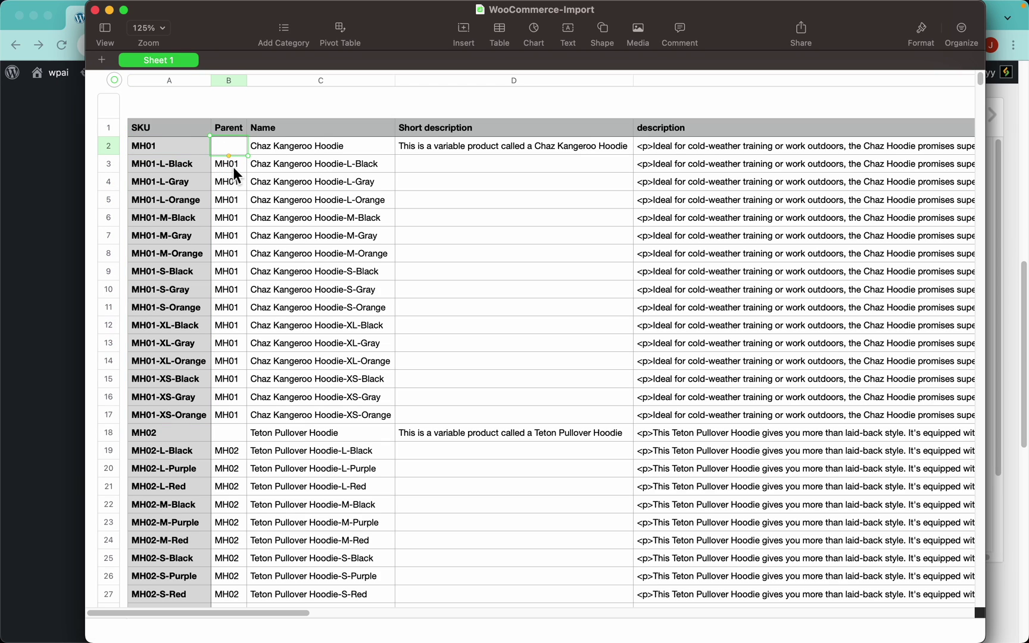
left_click_drag(232, 168, 232, 413)
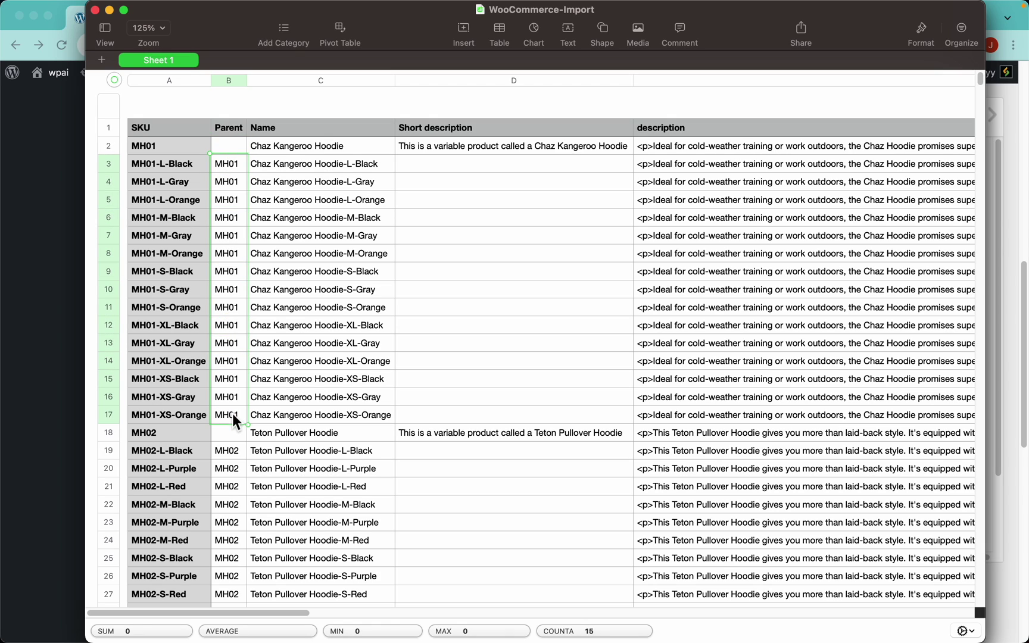
left_click(179, 145)
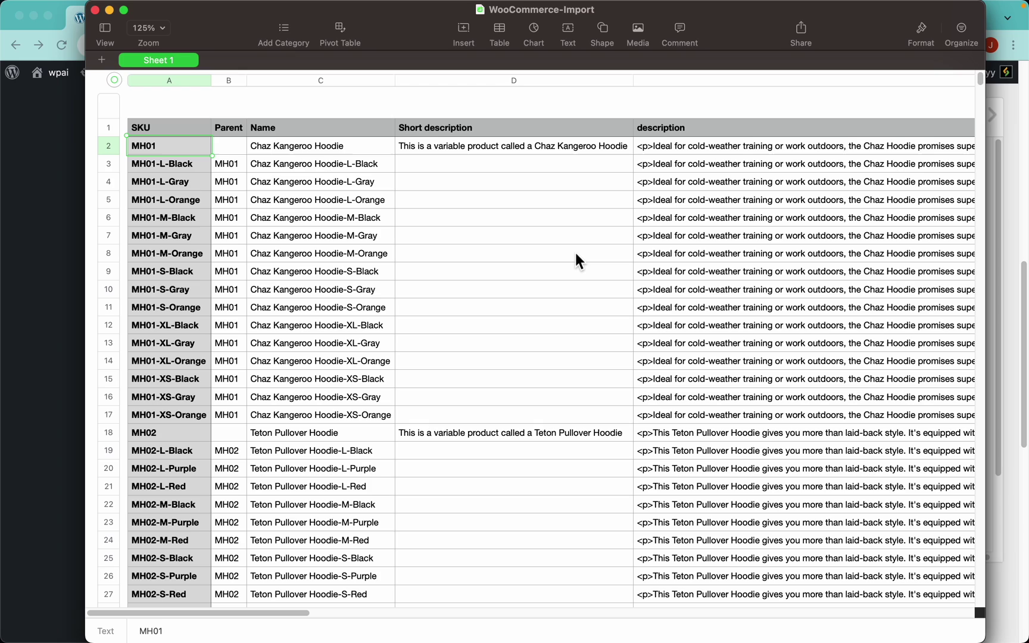
key("super+Tab")
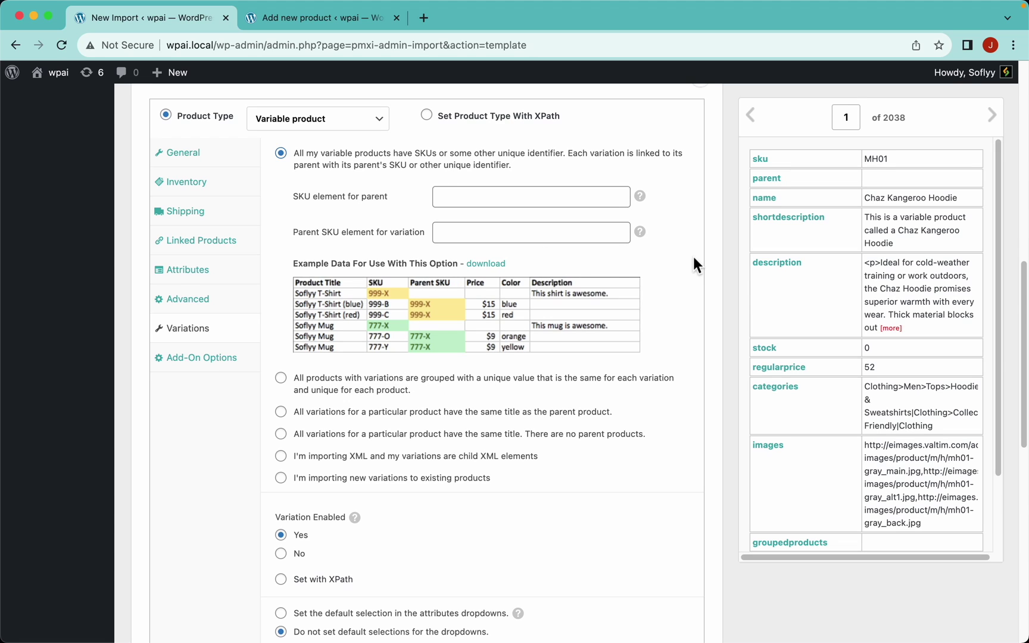
Map the SKU element for parent to {sku[1]} and the parent SKU element for variation to {parent[1]}.
left_click_drag(754, 166, 615, 196)
left_click_drag(765, 179, 574, 234)
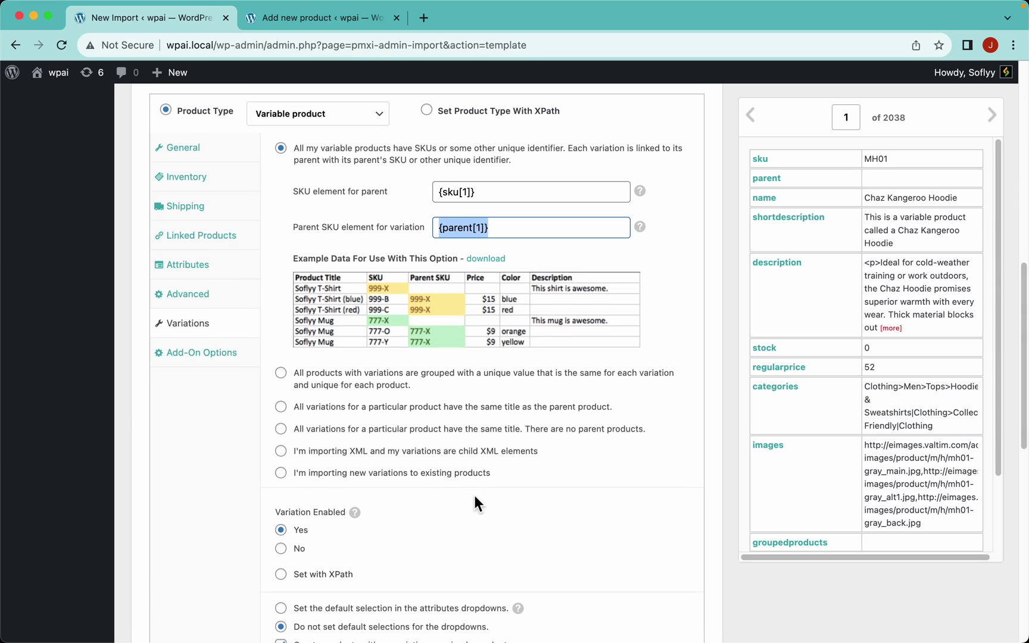
Examine the remaining variation options and try switching off Create products with no variations as simple products.
scroll(475, 497, "down", 5)
scroll(474, 500, "down", 1)
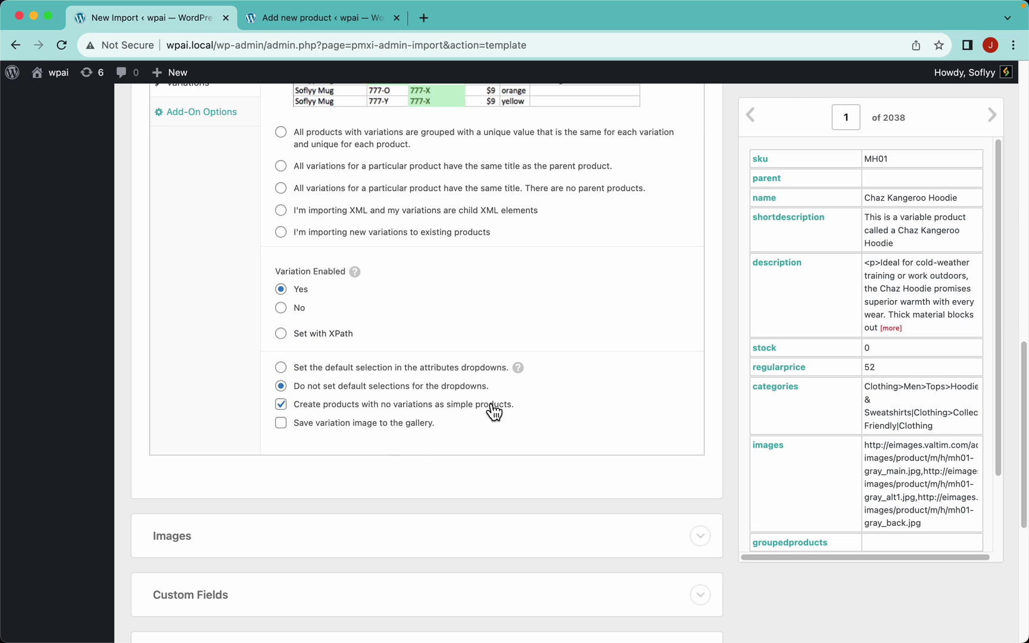
scroll(539, 405, "up", 5)
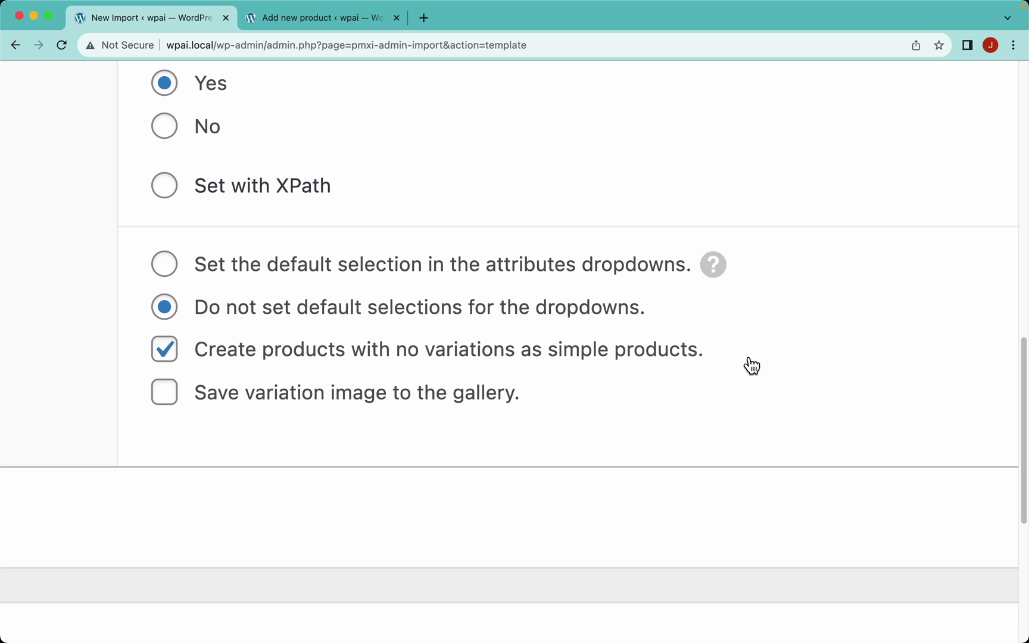
scroll(747, 365, "down", 5)
left_click(475, 356)
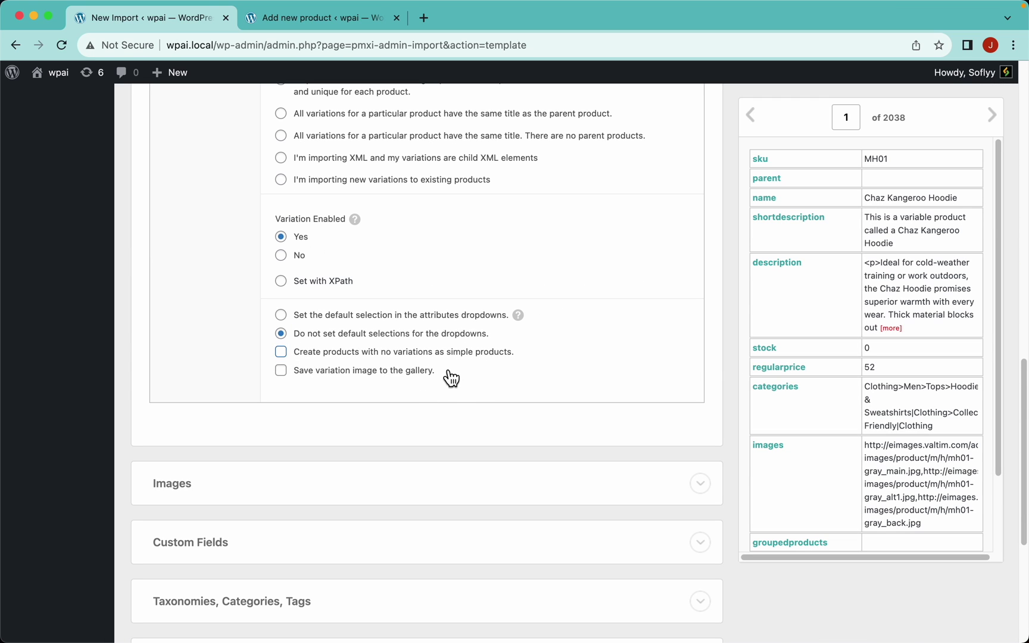
left_click(425, 357)
Return to the general product settings, expand the Images section and map the externally hosted image URLs to {images[1]}.
scroll(575, 314, "up", 6)
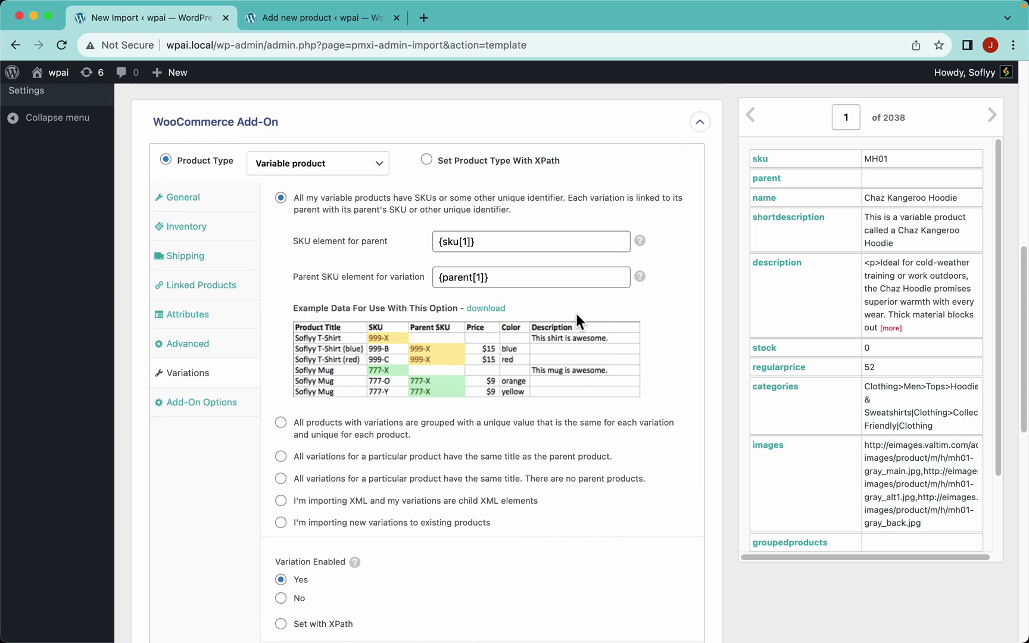
scroll(576, 314, "up", 10)
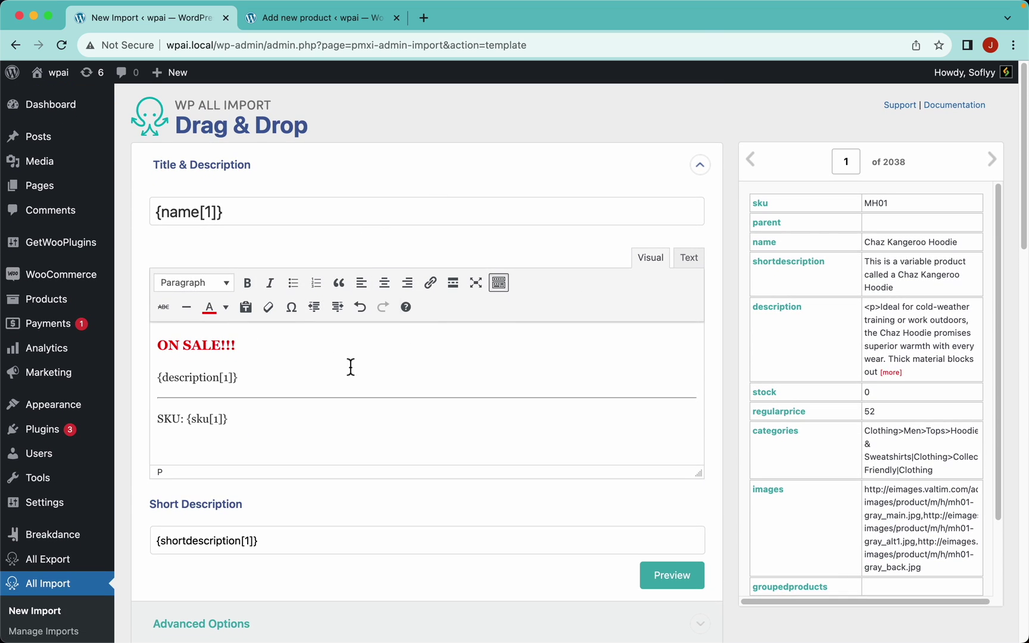
scroll(399, 434, "down", 10)
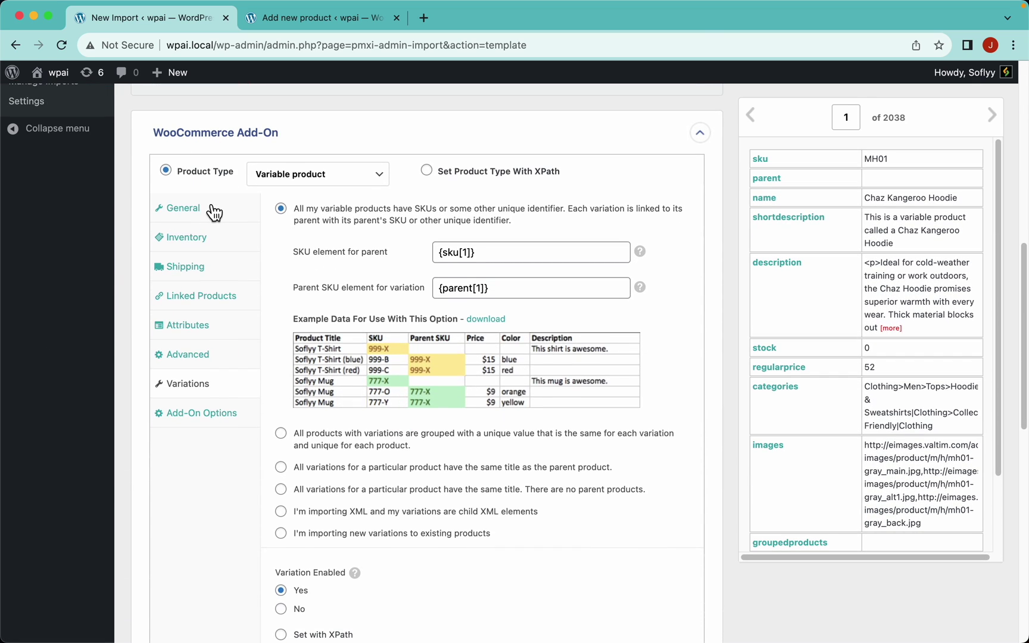
left_click(212, 208)
scroll(358, 380, "down", 12)
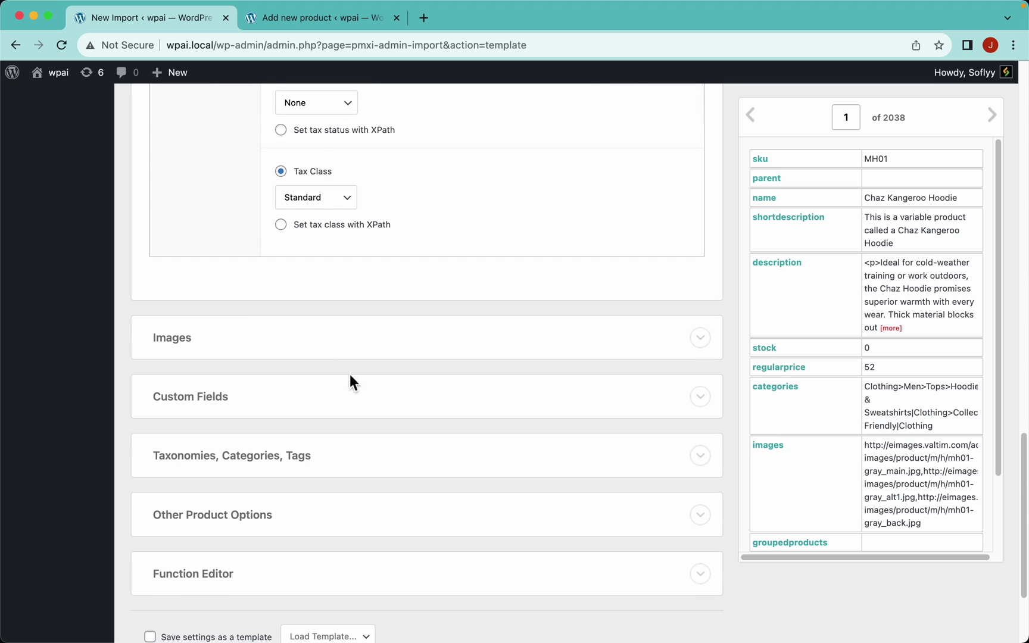
left_click(280, 347)
scroll(436, 322, "down", 2)
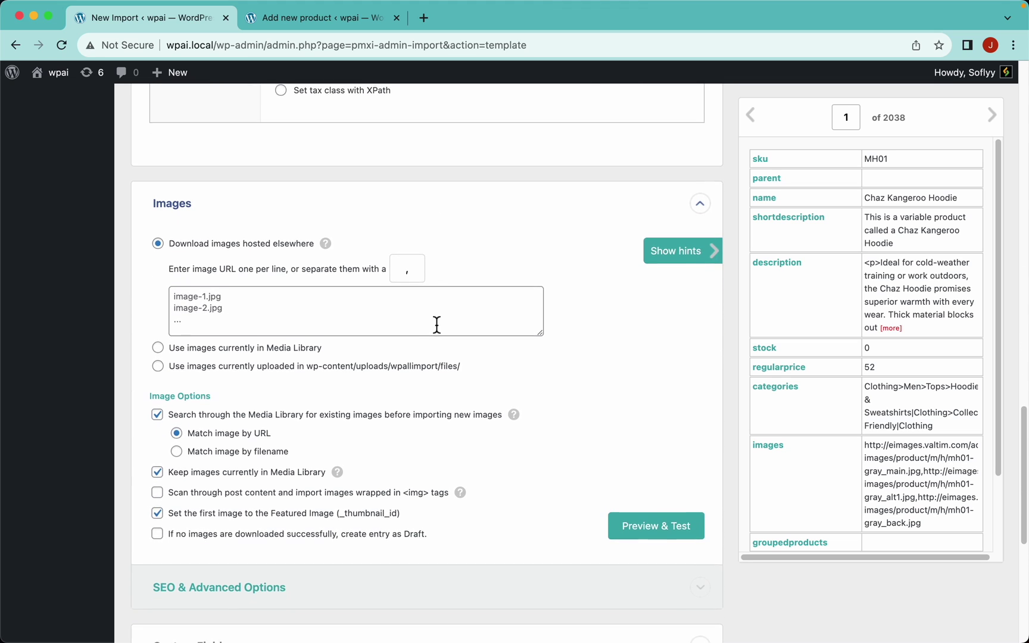
scroll(436, 325, "down", 1)
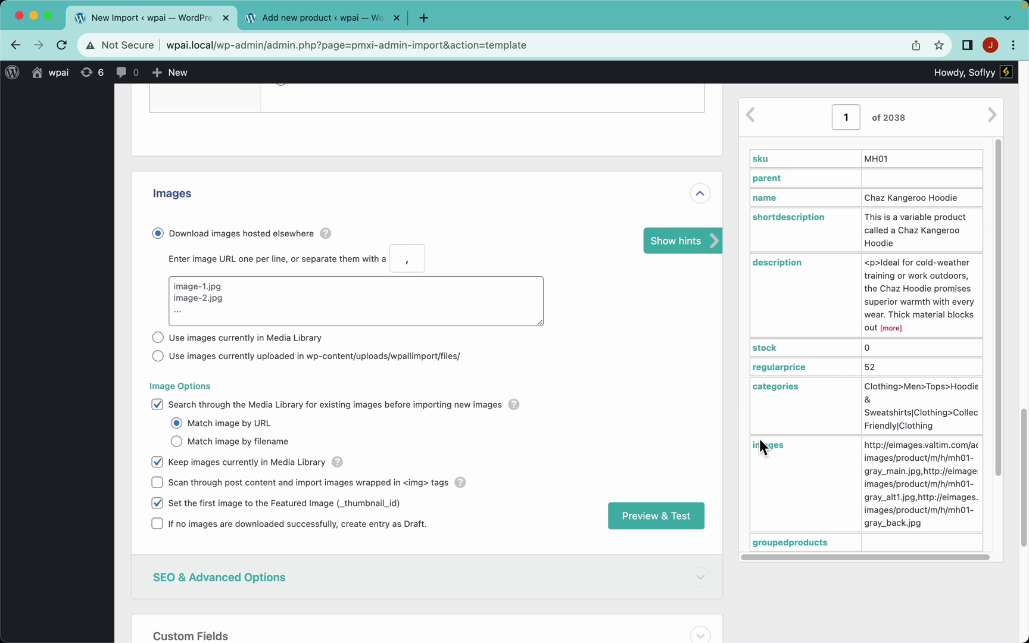
left_click_drag(773, 456, 414, 300)
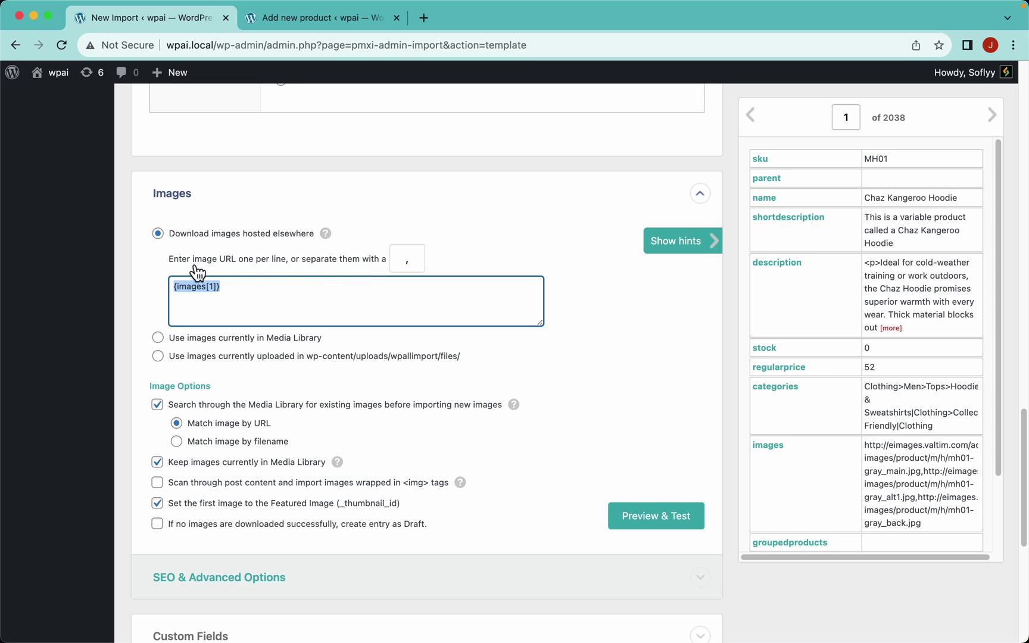
Compare the separator between the record's image URLs with the separator set for the hosted images.
left_click_drag(165, 260, 407, 259)
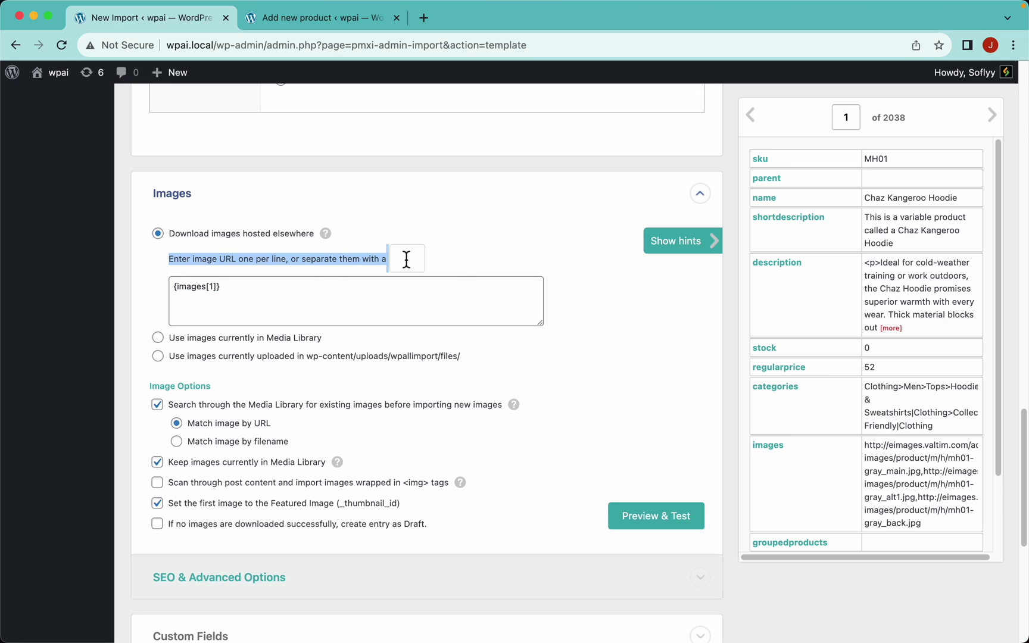
left_click(463, 265)
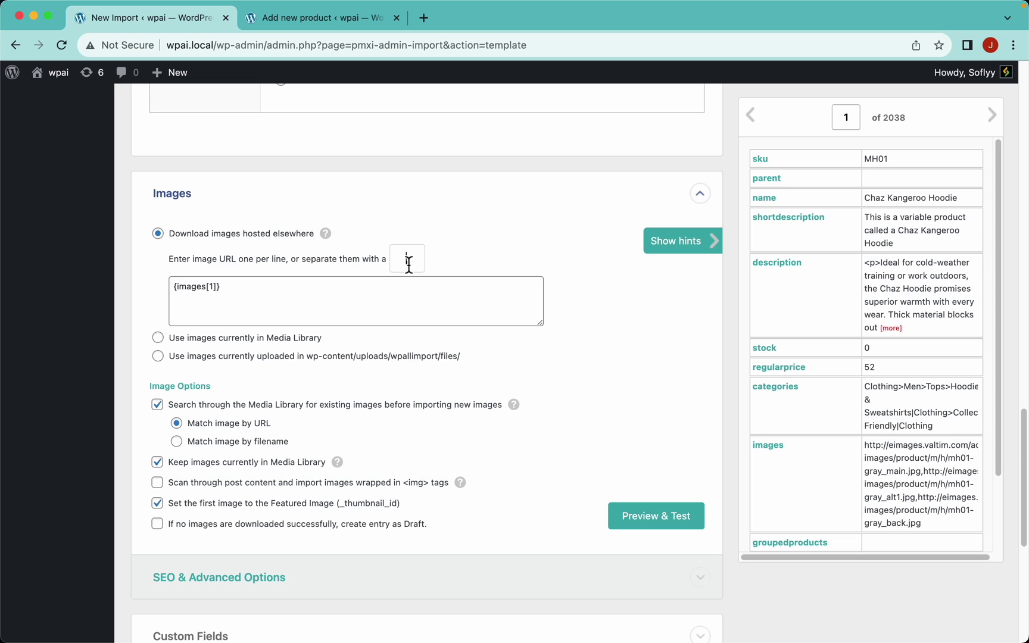
scroll(869, 456, "up", 5)
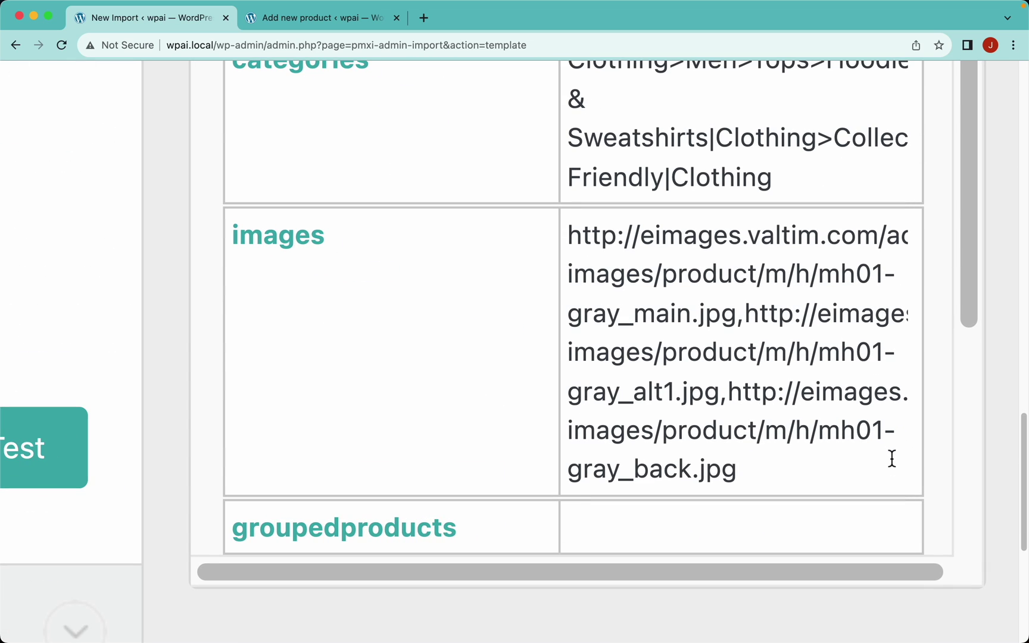
left_click_drag(729, 401, 722, 400)
scroll(714, 398, "down", 5)
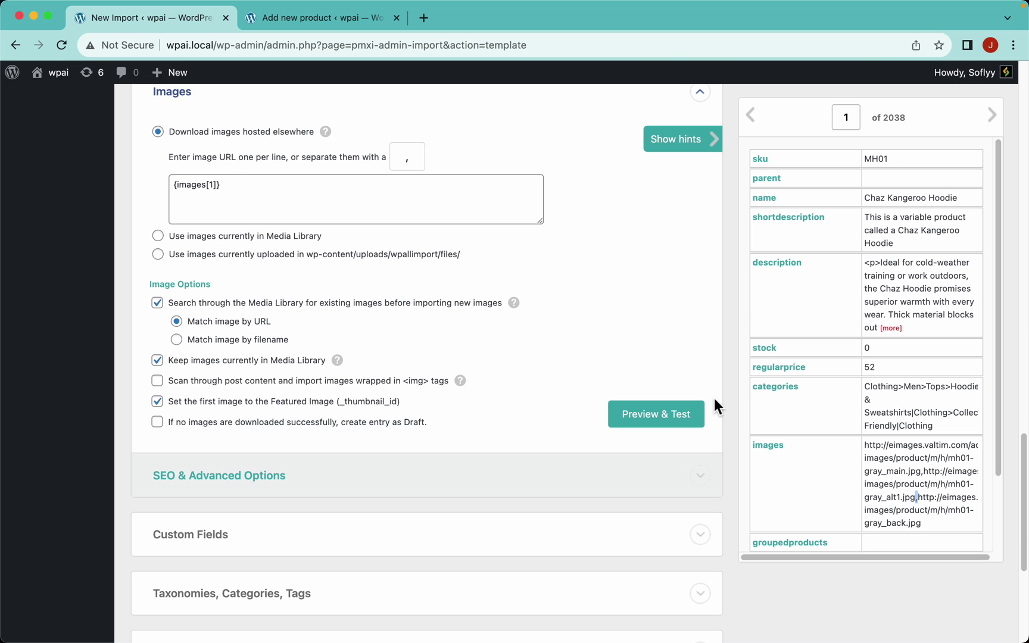
left_click(413, 158)
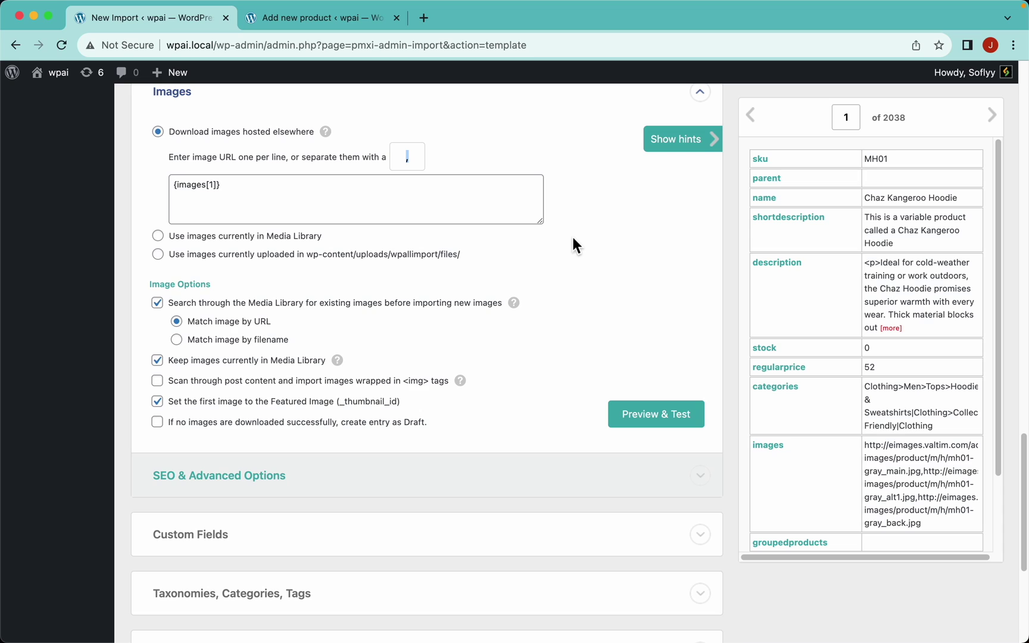
Set the separator for the hosted image URLs to a comma and run the image download test on the first record.
key("BackSpace")
type(",")
left_click(668, 420)
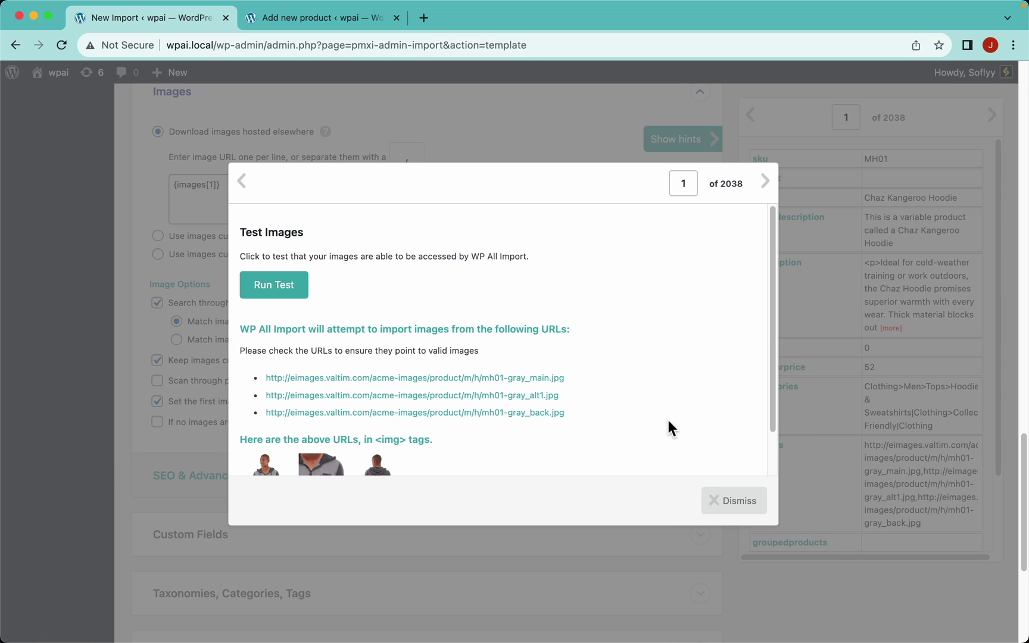
scroll(428, 286, "down", 2)
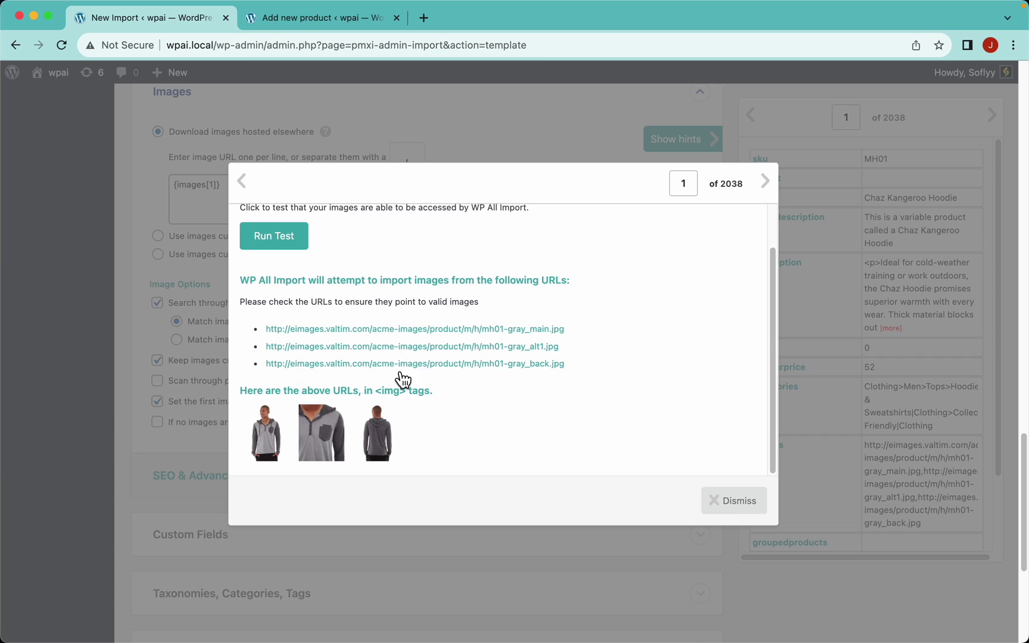
scroll(419, 357, "up", 2)
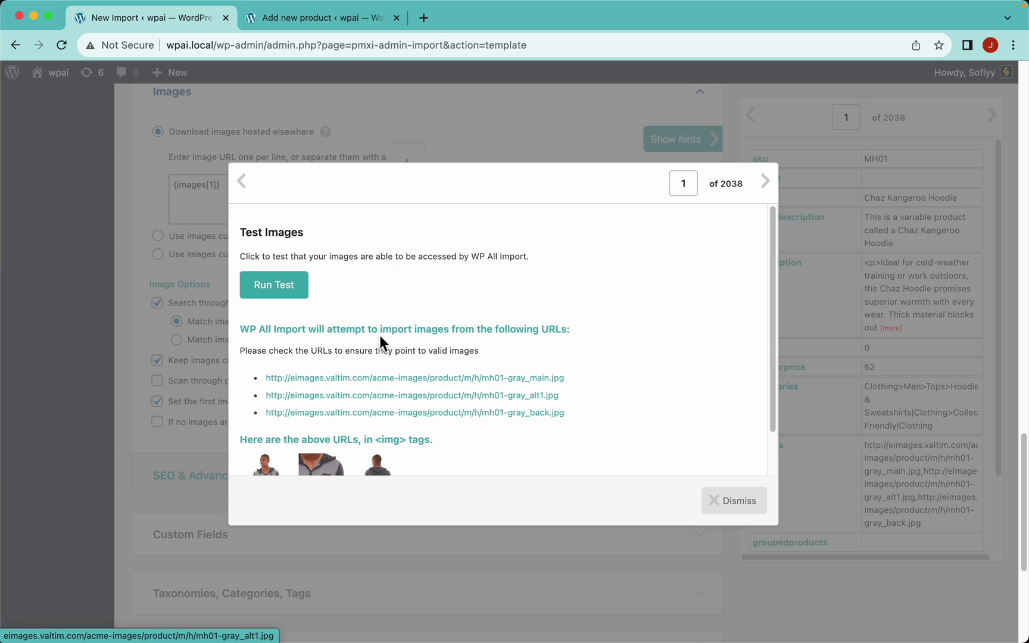
left_click(283, 292)
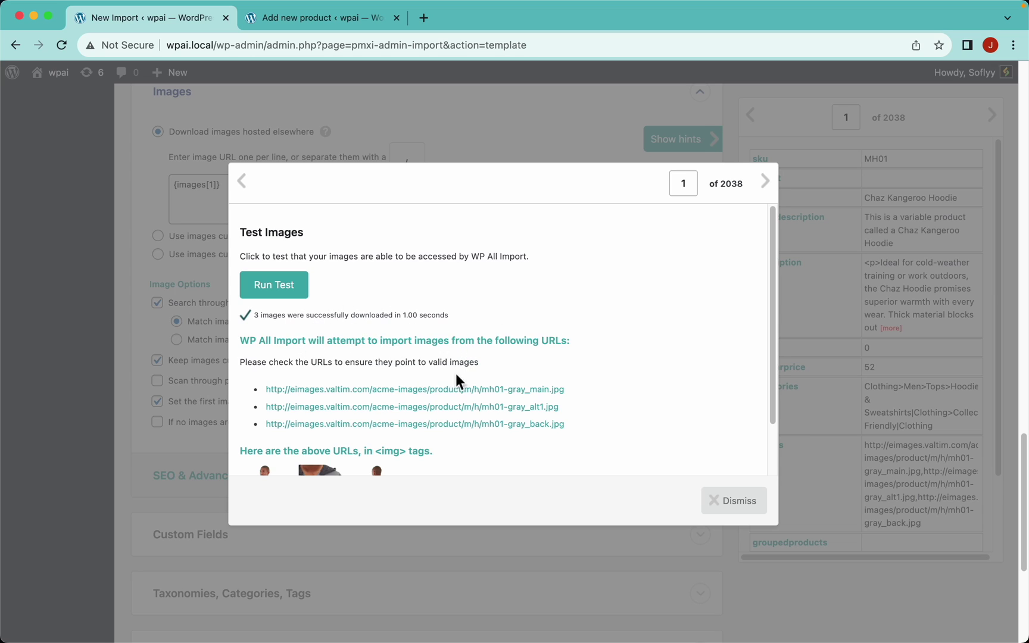
scroll(393, 382, "down", 2)
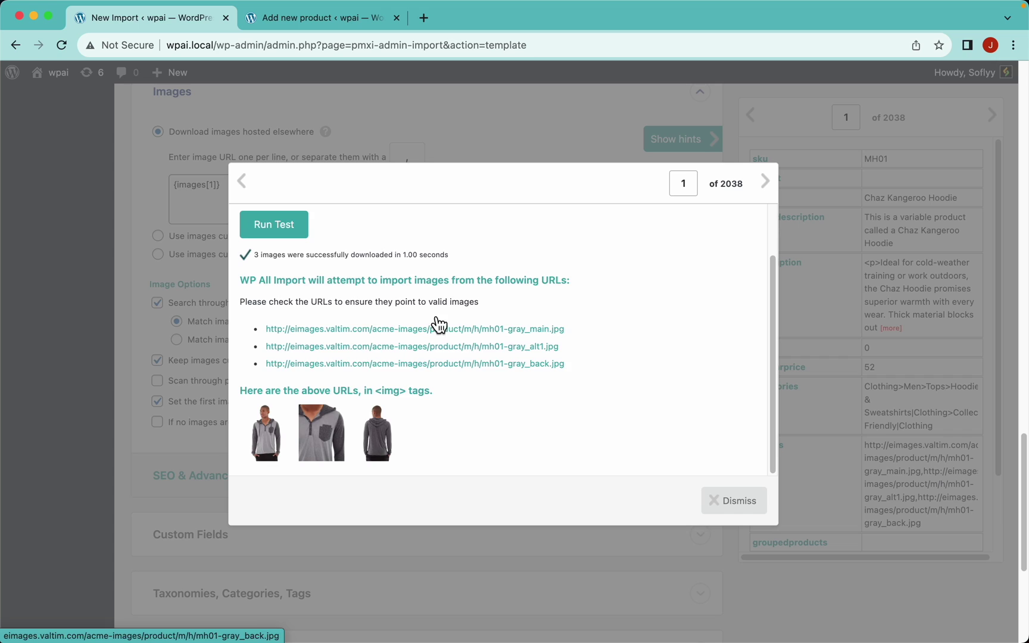
scroll(439, 324, "up", 2)
left_click(732, 505)
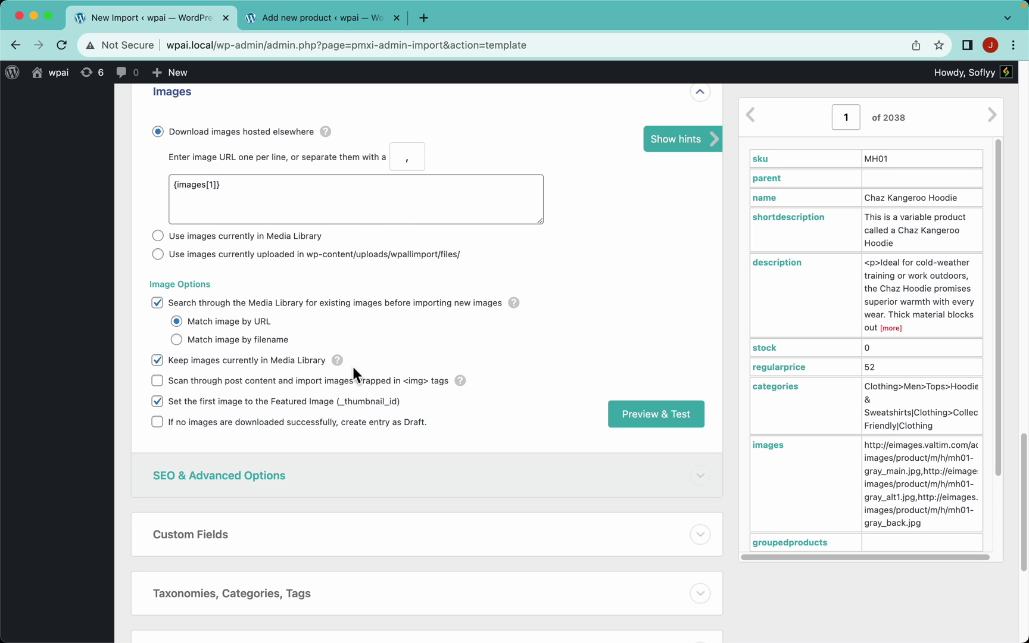
Expand the Taxonomies, Categories, Tags section and enable Product categories.
mouse_move(524, 308)
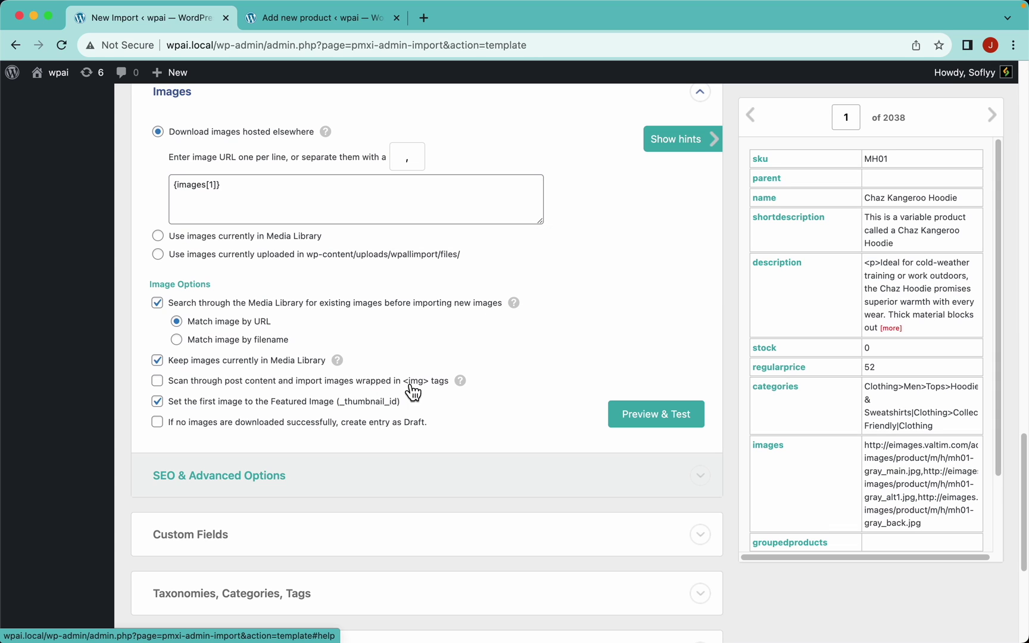
scroll(374, 345, "down", 5)
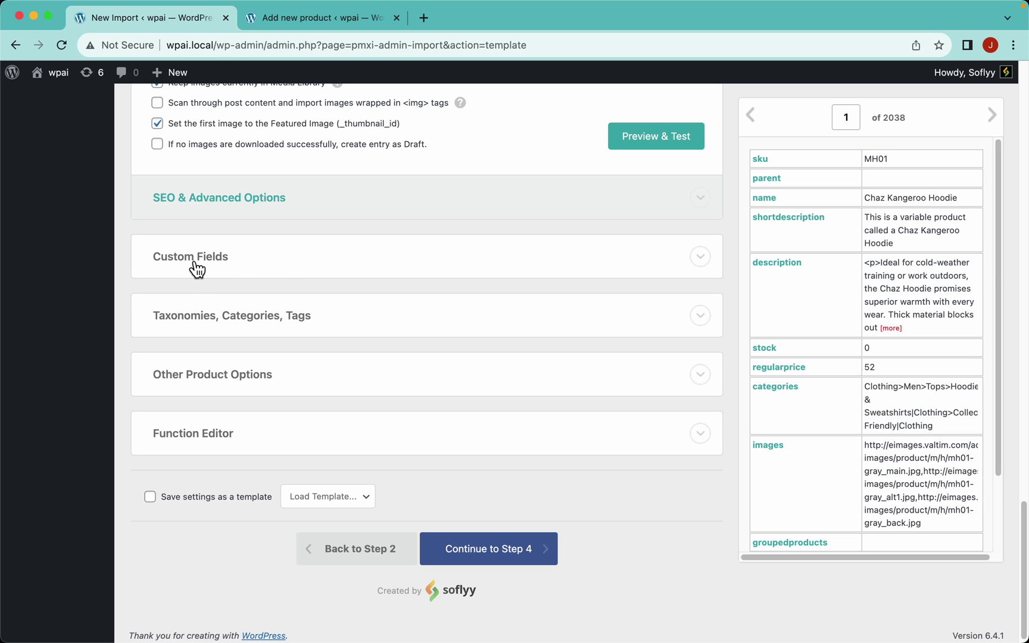
scroll(292, 326, "down", 1)
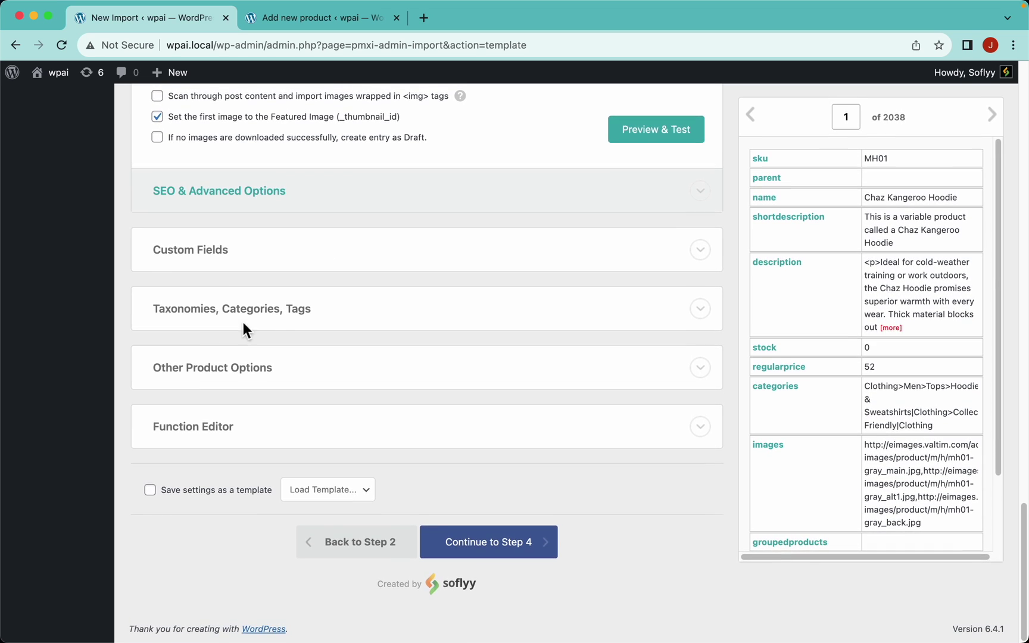
left_click(301, 319)
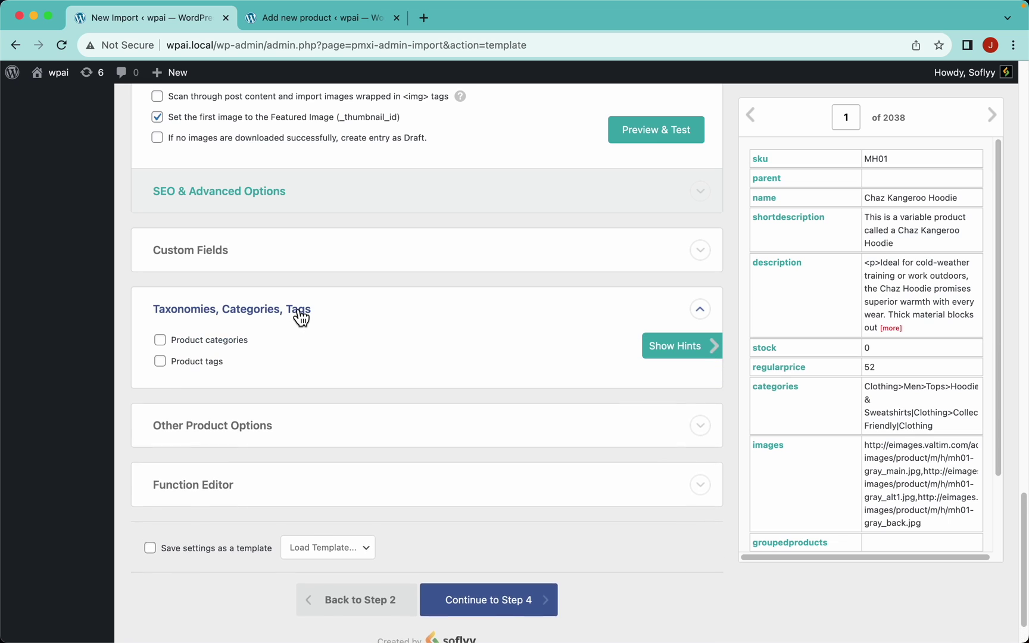
left_click(238, 347)
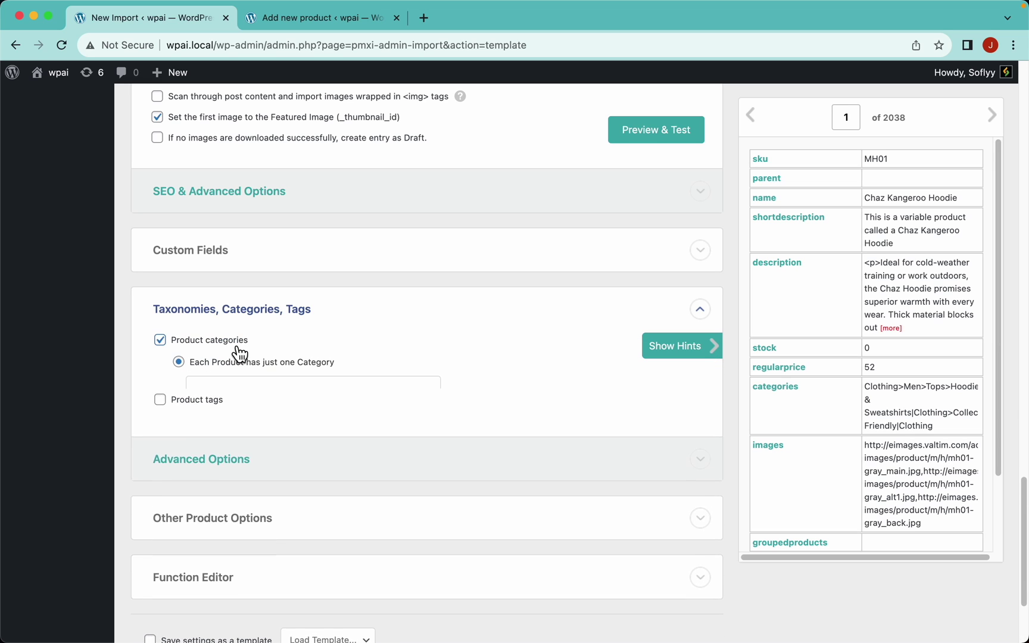
Check which symbols separate the hierarchy levels and the category groups in the record's categories value.
scroll(356, 360, "down", 3)
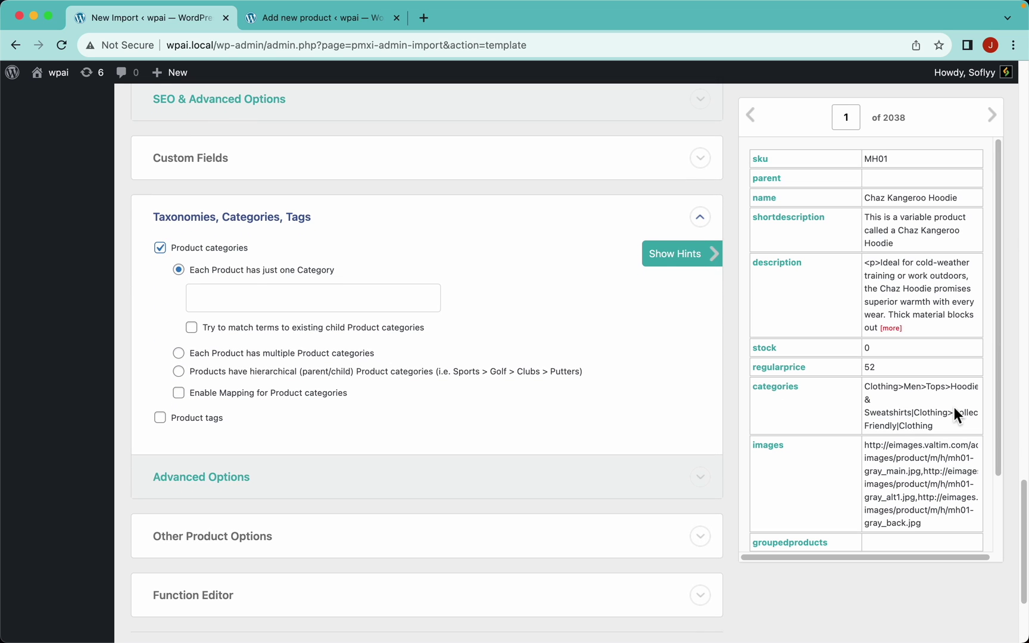
scroll(954, 407, "up", 5)
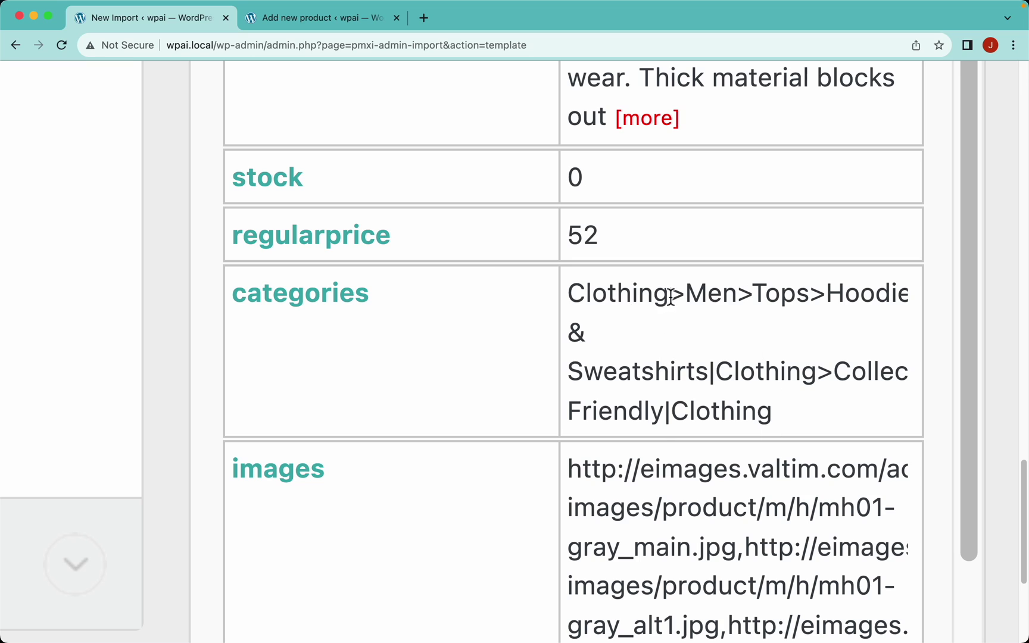
double_click(677, 295)
double_click(711, 374)
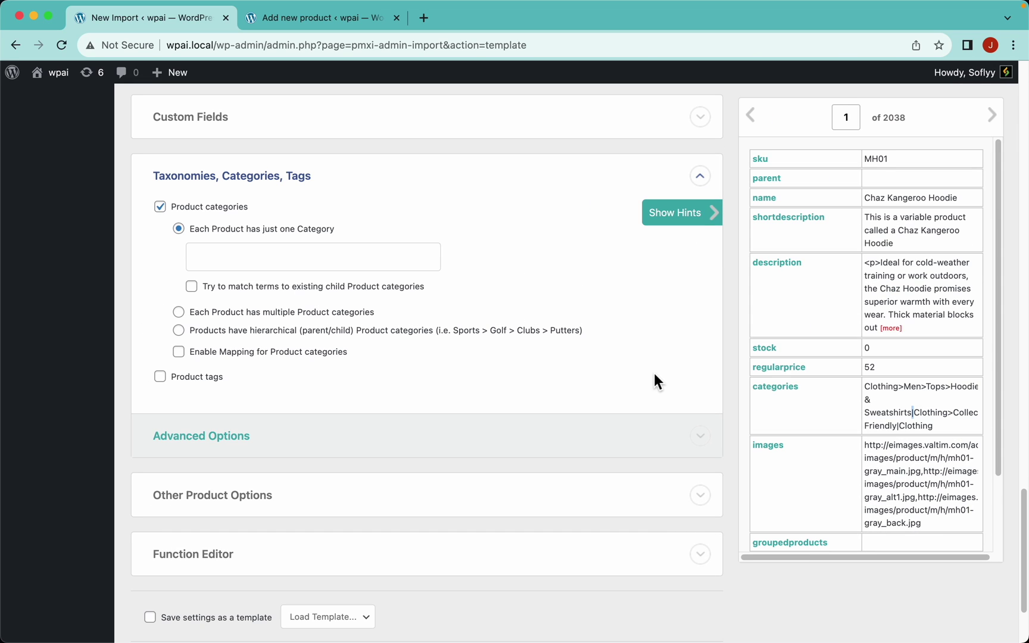
Set product categories as hierarchical, with one file element containing the entire hierarchy, and map it to {categories[1]}.
left_click(178, 330)
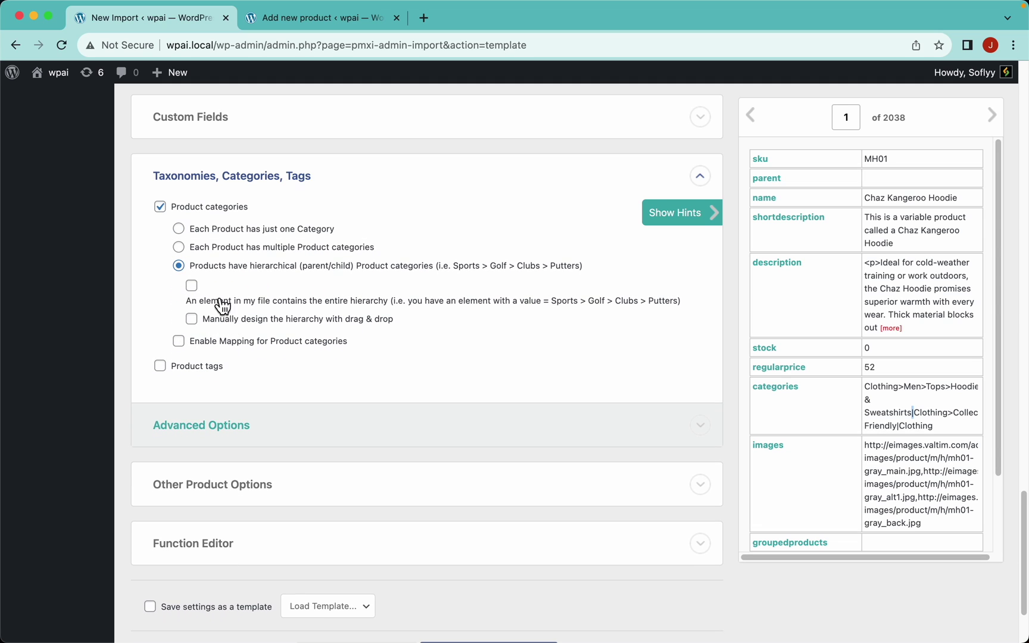
left_click(198, 291)
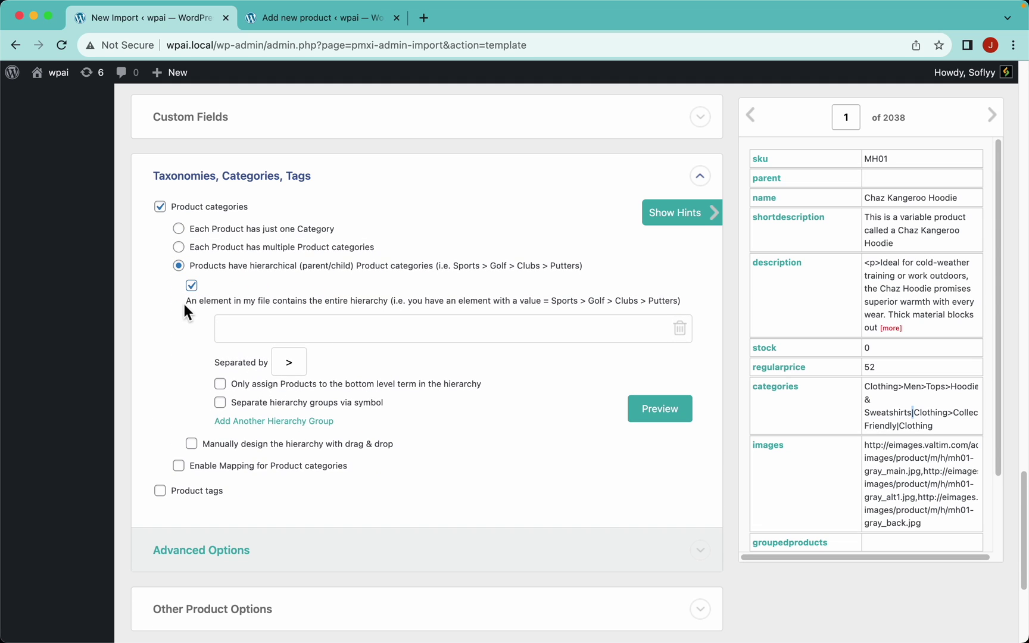
left_click_drag(184, 304, 395, 311)
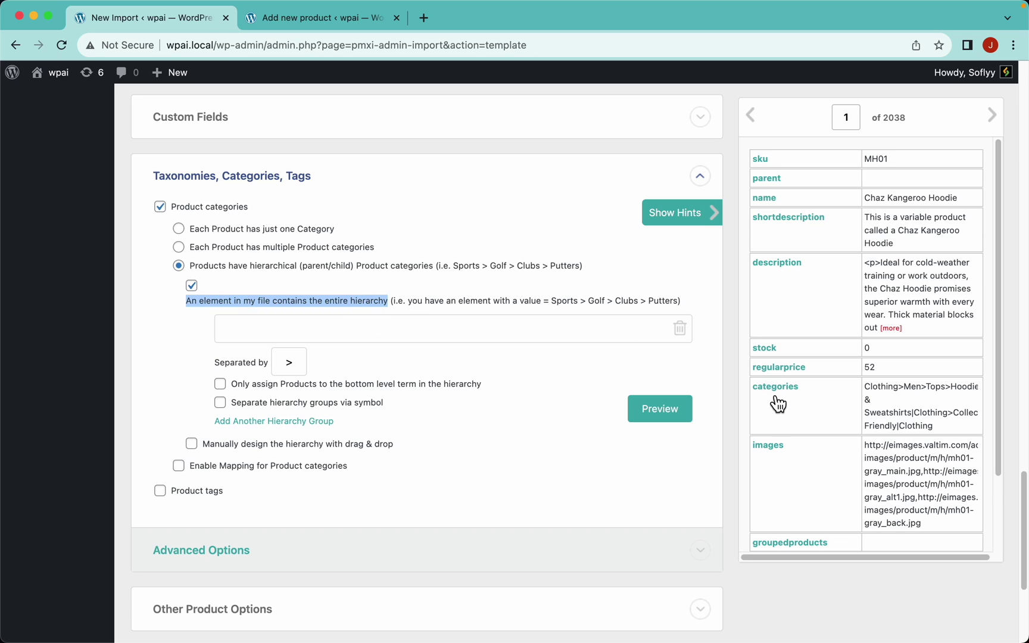
left_click_drag(778, 403, 514, 331)
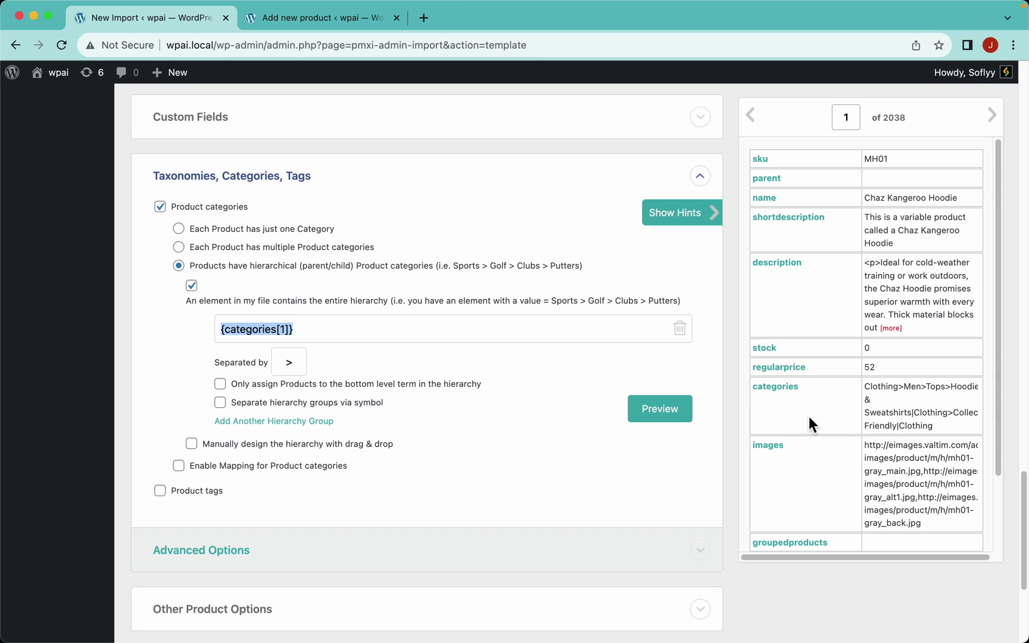
Preview the product category hierarchy for the first record and inspect how the category groups are split.
left_click(671, 417)
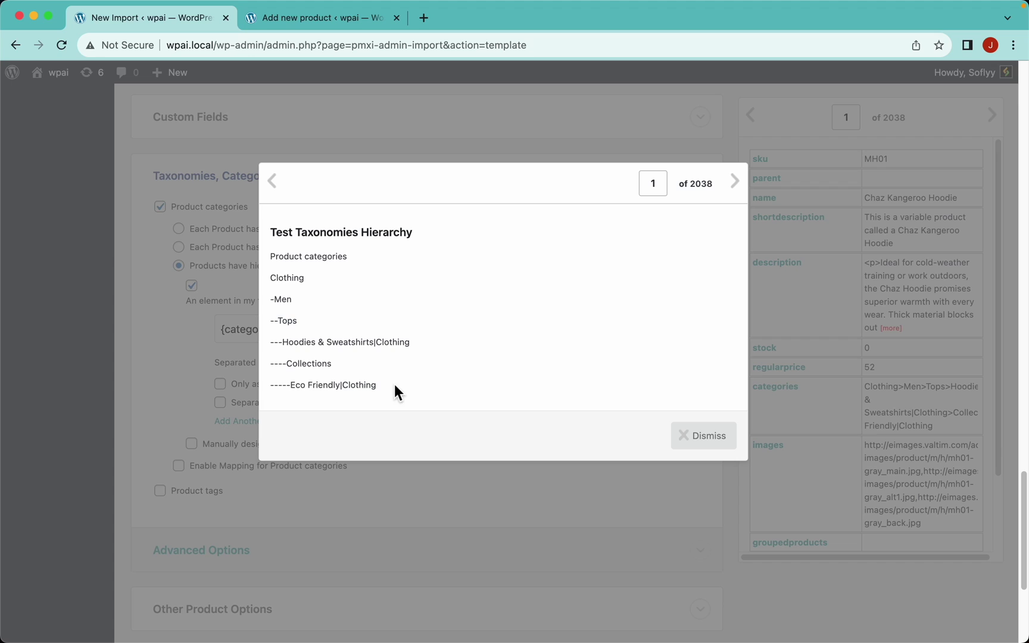
left_click_drag(394, 385, 340, 391)
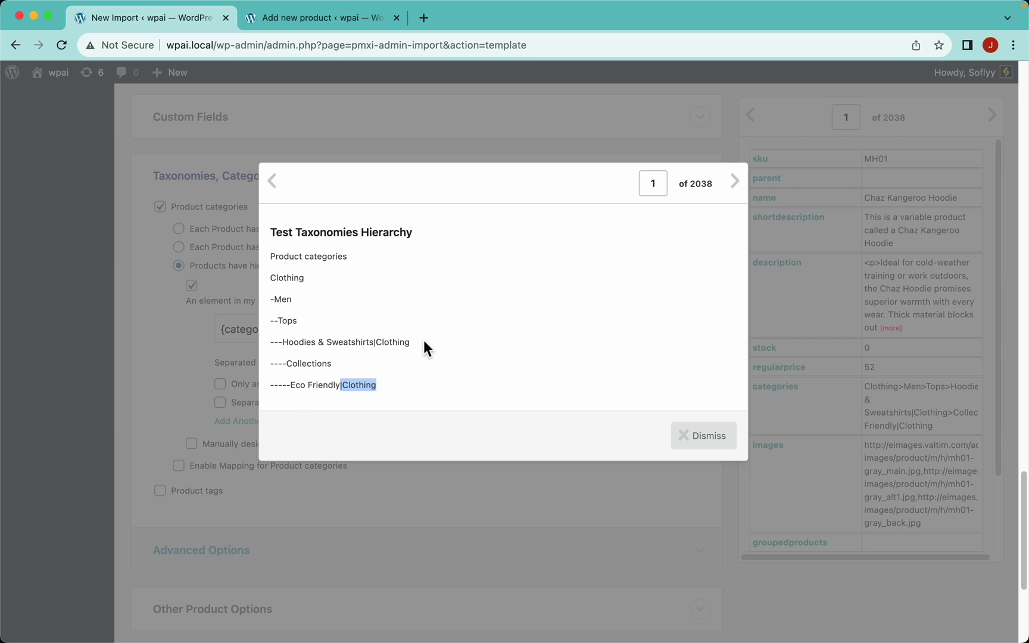
left_click(700, 436)
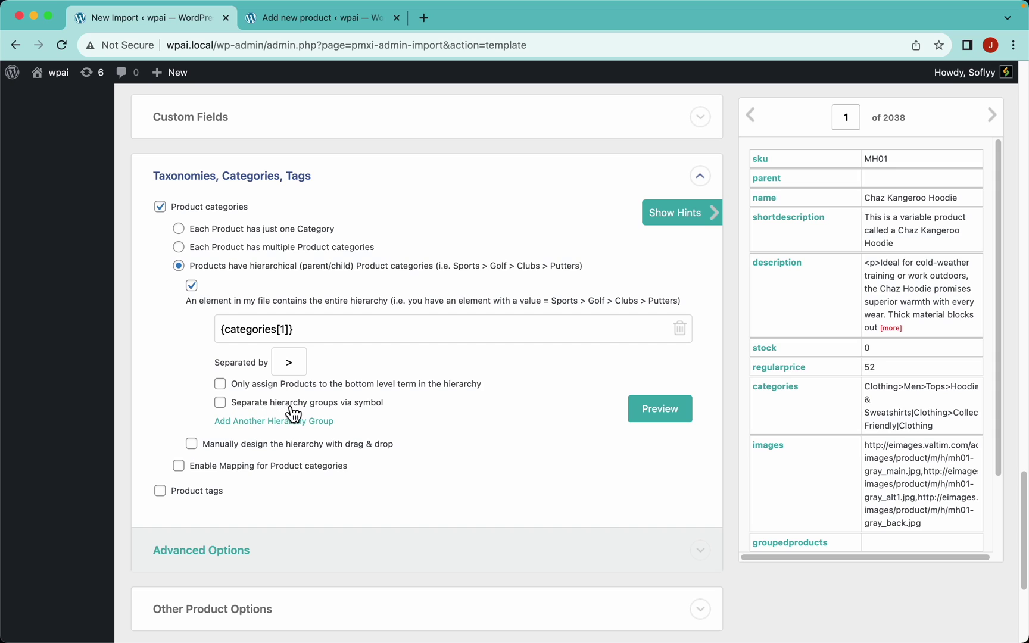
Enable separating hierarchy groups via symbol with | as the separator and preview the category hierarchy again.
left_click(369, 410)
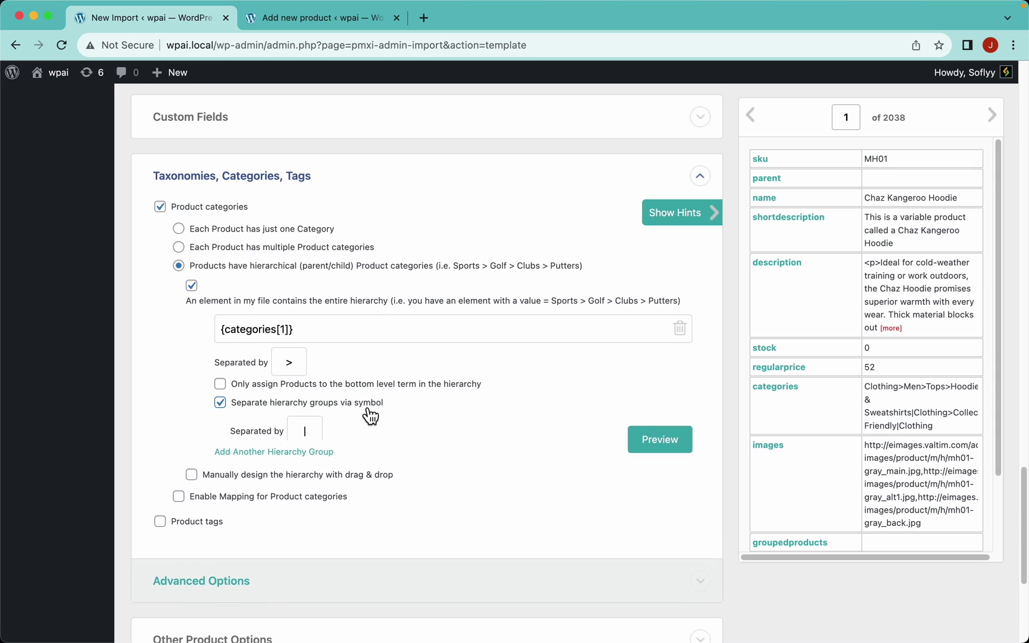
left_click_drag(289, 438, 320, 443)
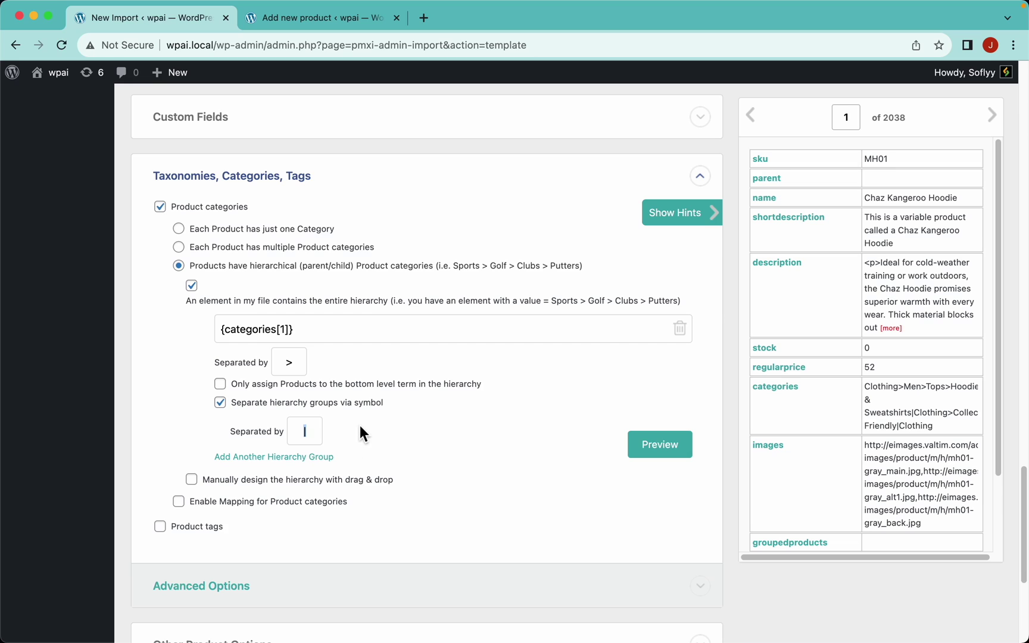
type(";")
key("BackSpace")
type("|")
left_click(656, 450)
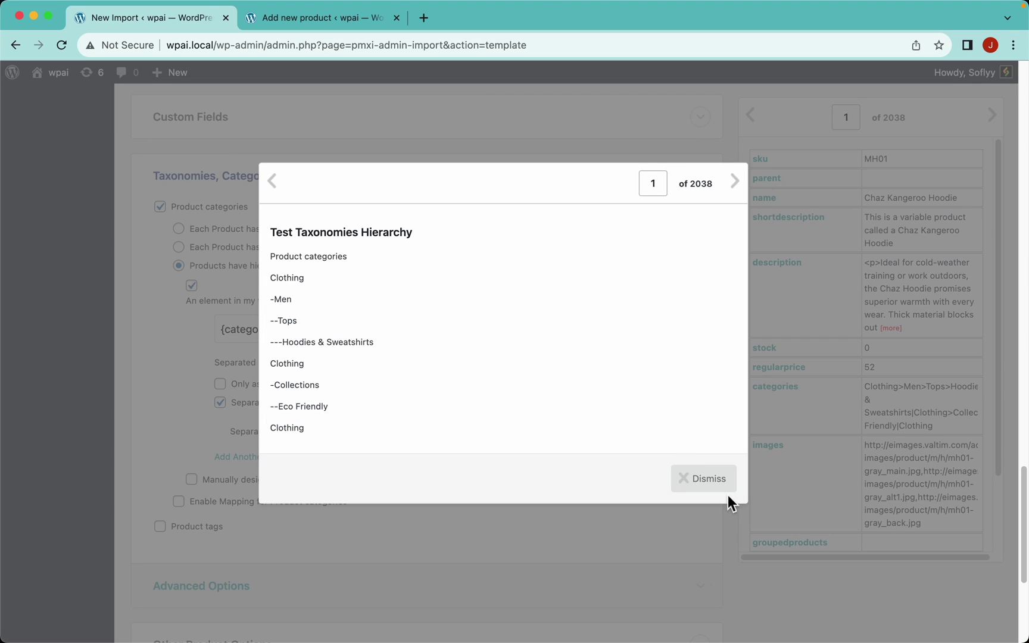
left_click(703, 479)
Expand Other Product Options and review the settings from post status and dates through page template and menu order.
scroll(502, 474, "down", 5)
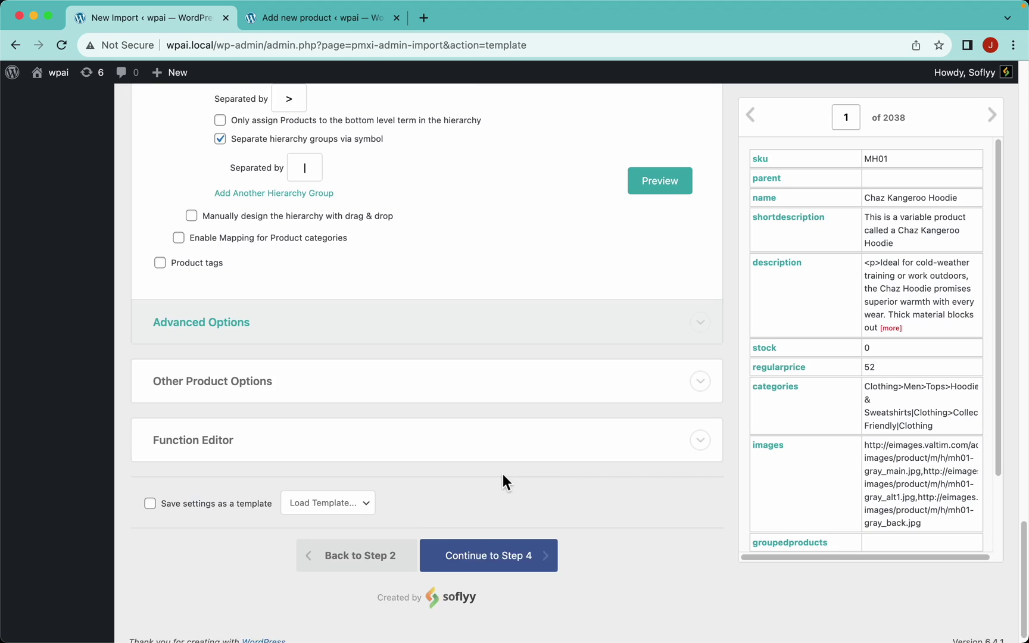
scroll(503, 482, "down", 1)
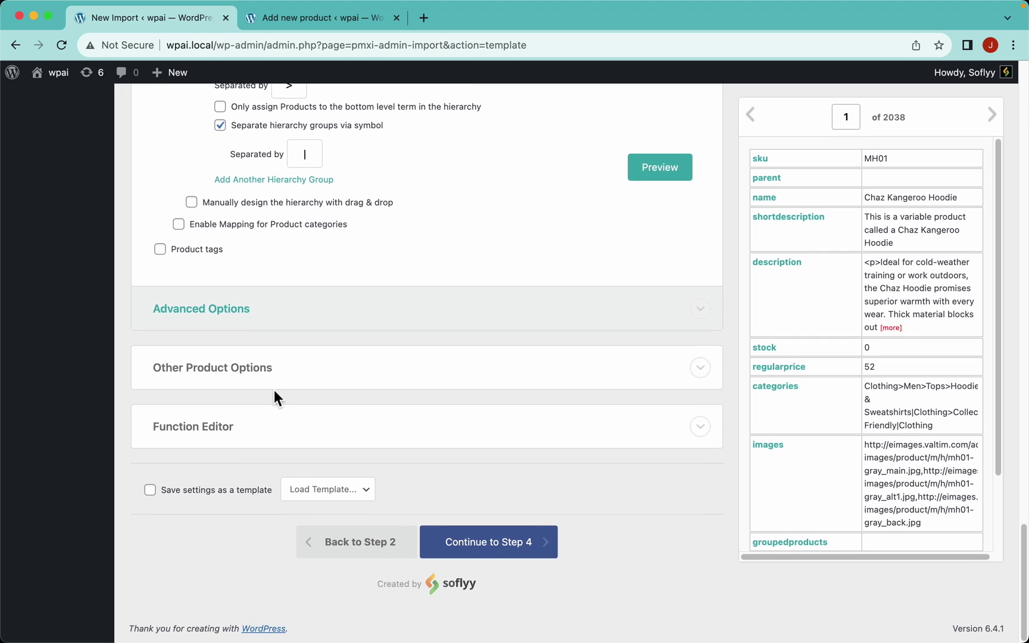
left_click(315, 381)
scroll(347, 419, "down", 5)
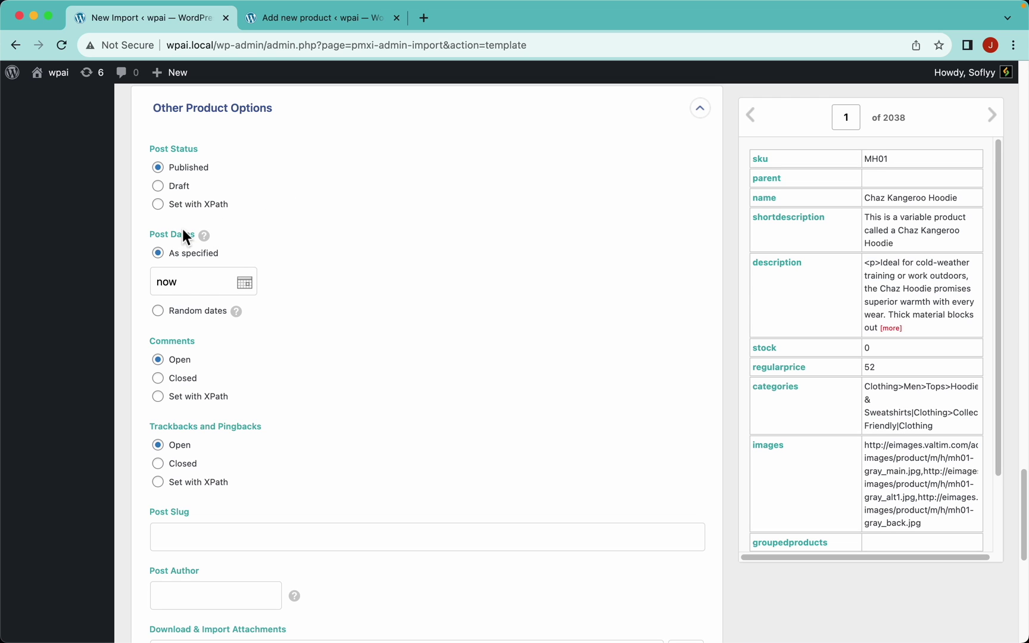
scroll(385, 392, "down", 10)
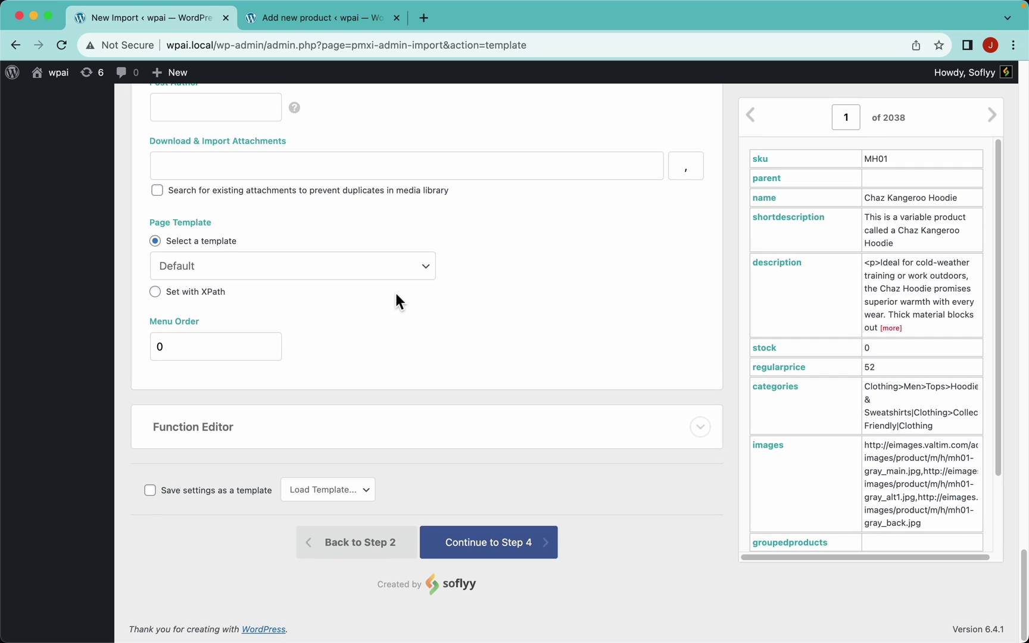
Expand the Function Editor and look over its area for custom PHP functions.
left_click(426, 440)
scroll(482, 339, "down", 3)
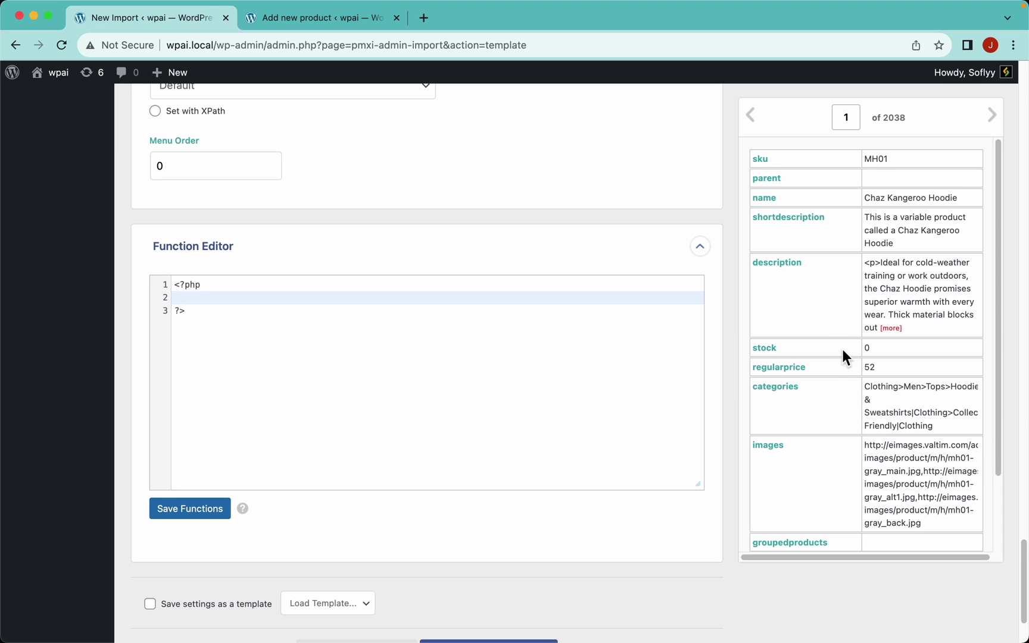
scroll(281, 449, "down", 2)
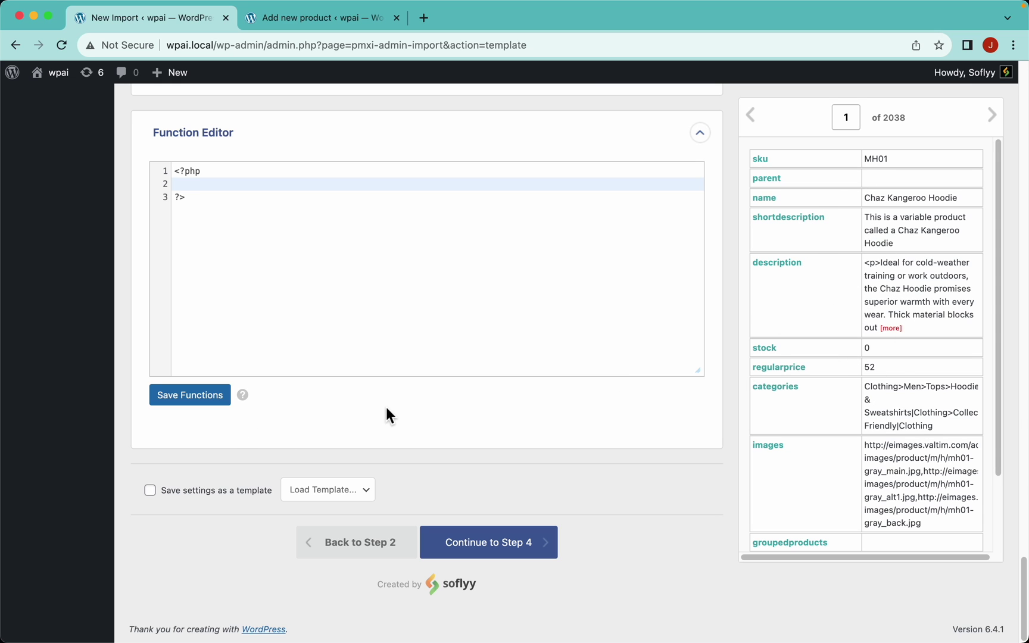
Choose to save the import settings as a template named WPAI Example and show the templates available for loading.
scroll(452, 317, "up", 20)
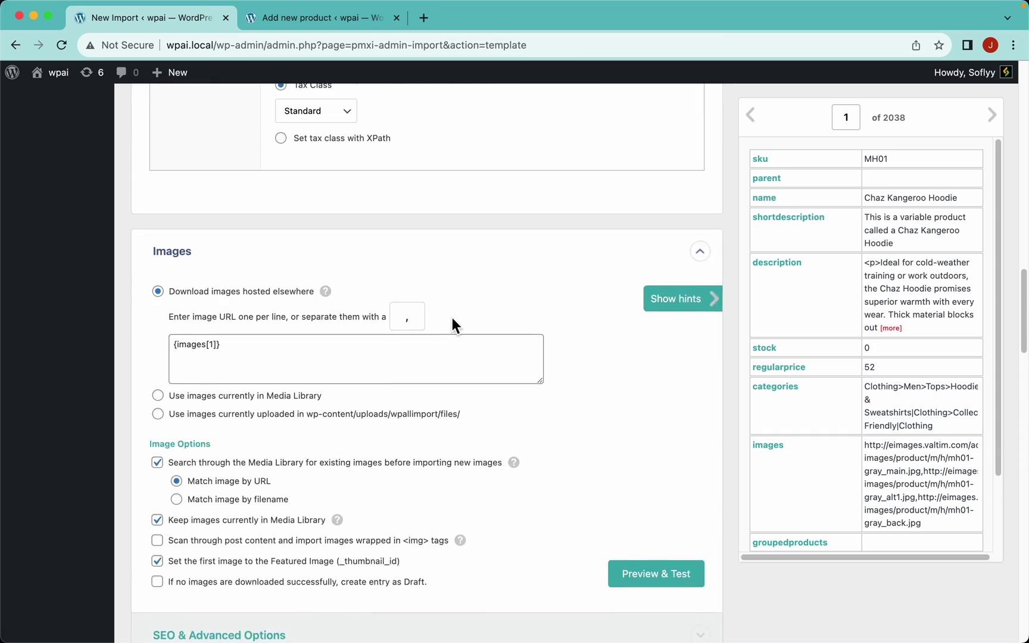
scroll(452, 318, "up", 10)
scroll(441, 464, "down", 20)
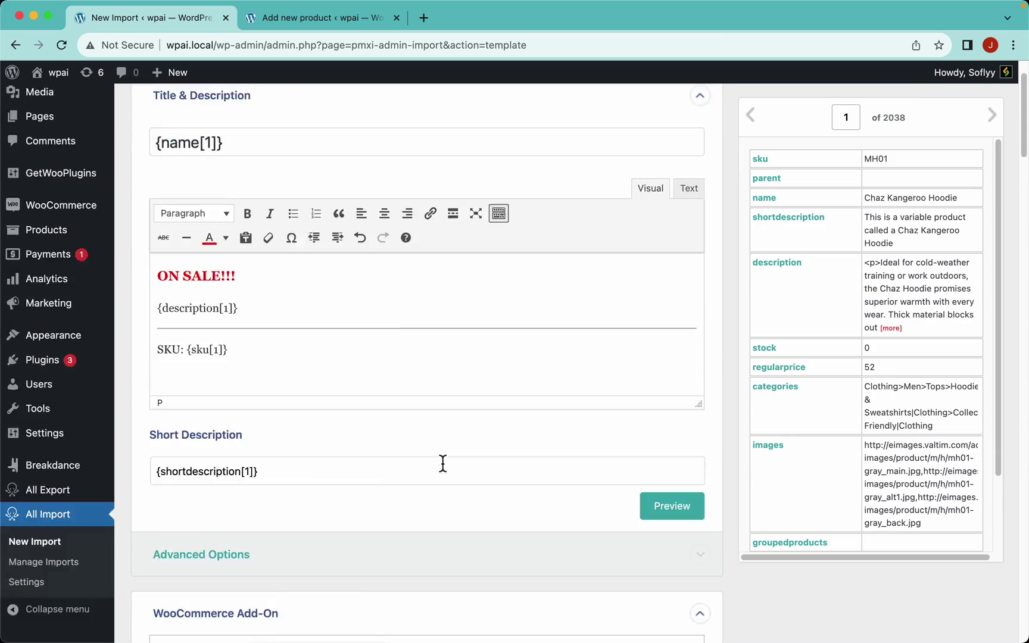
scroll(443, 464, "down", 10)
left_click(179, 493)
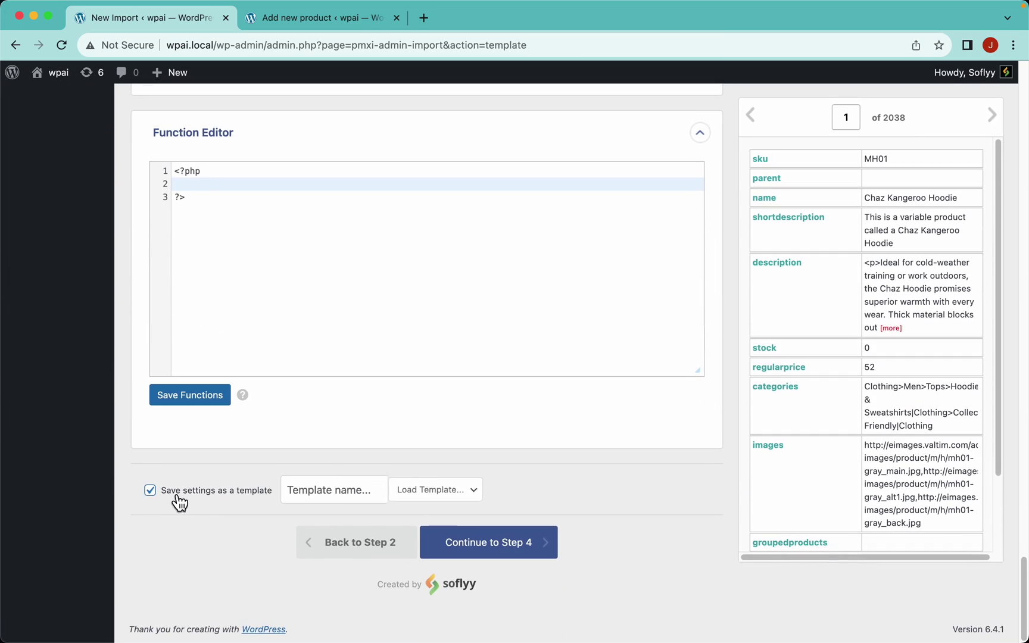
left_click(340, 483)
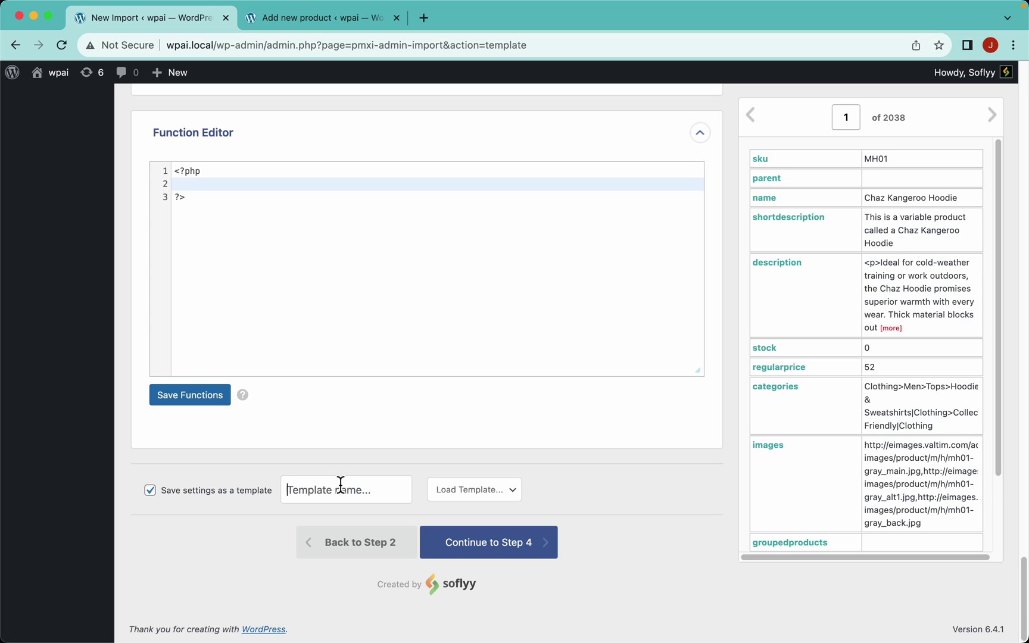
type("WPAI Example")
left_click(494, 491)
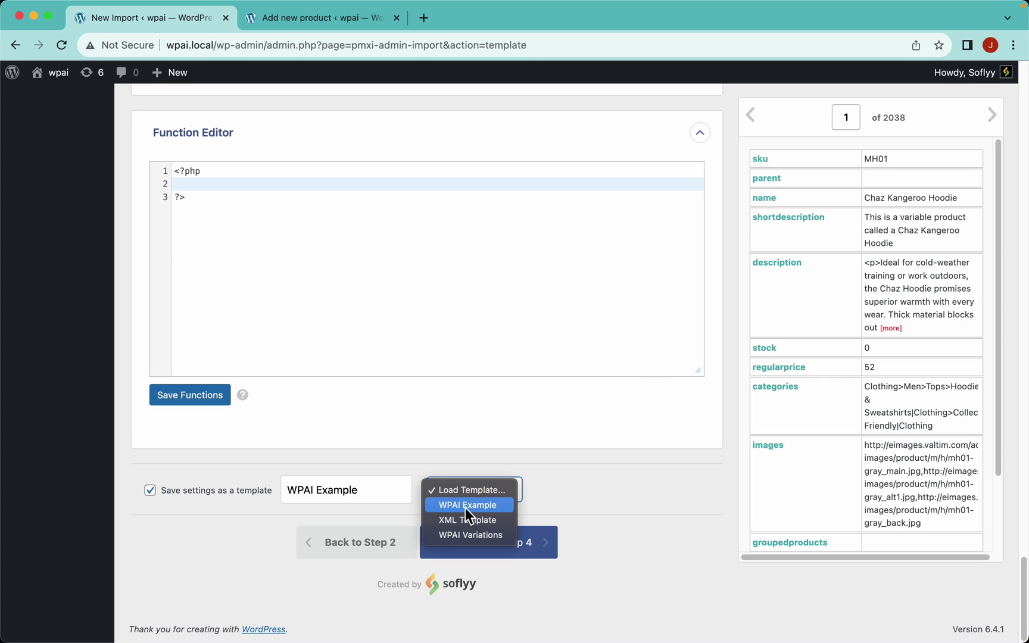
Dismiss the template list without loading one, review the mapped product settings and continue to step 4 of the import.
left_click(545, 485)
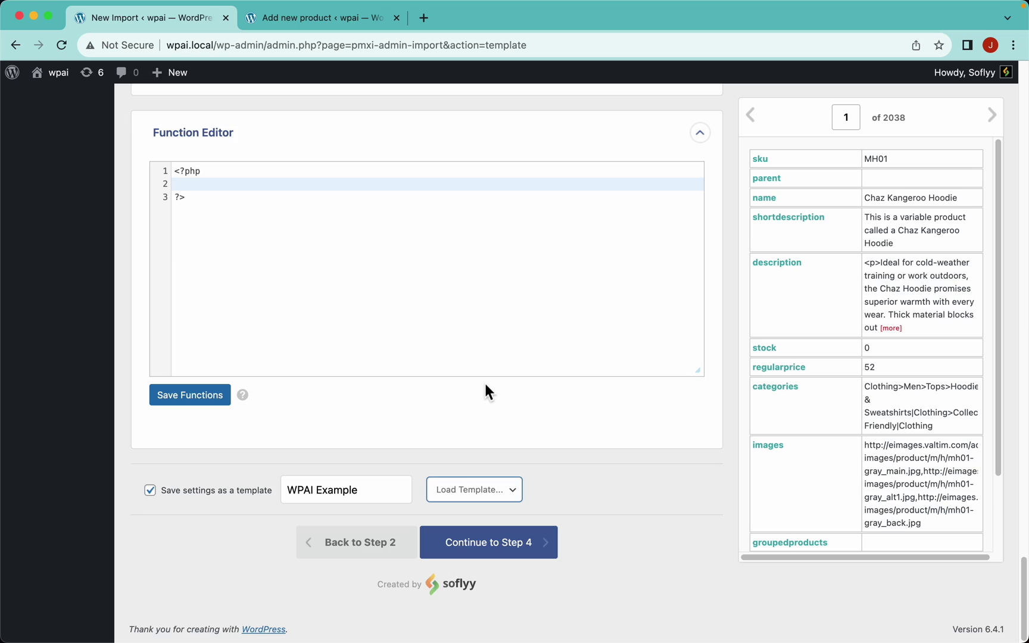
scroll(483, 380, "up", 15)
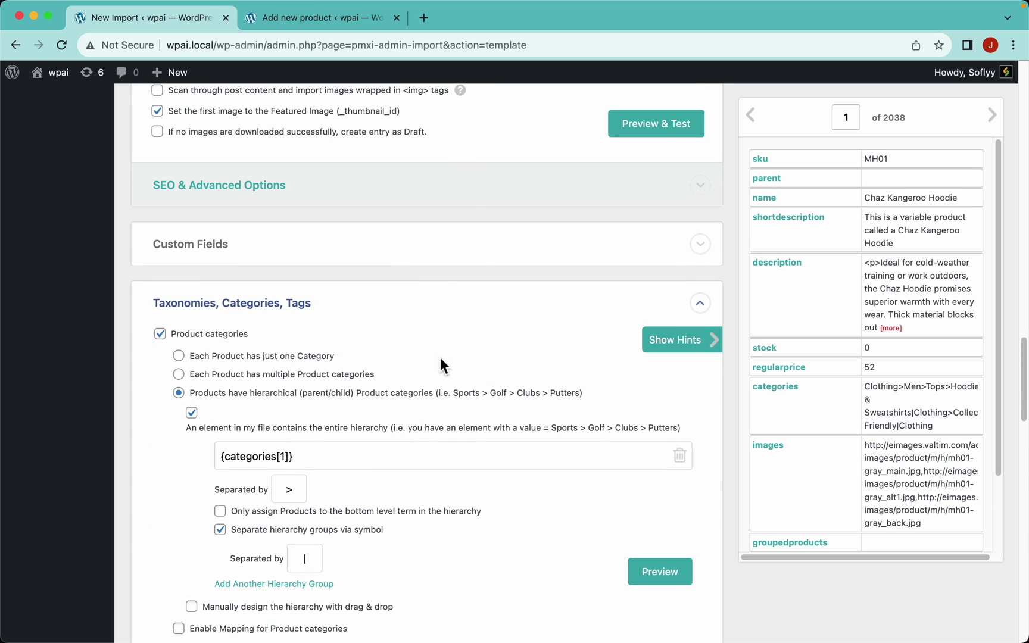
scroll(440, 357, "up", 15)
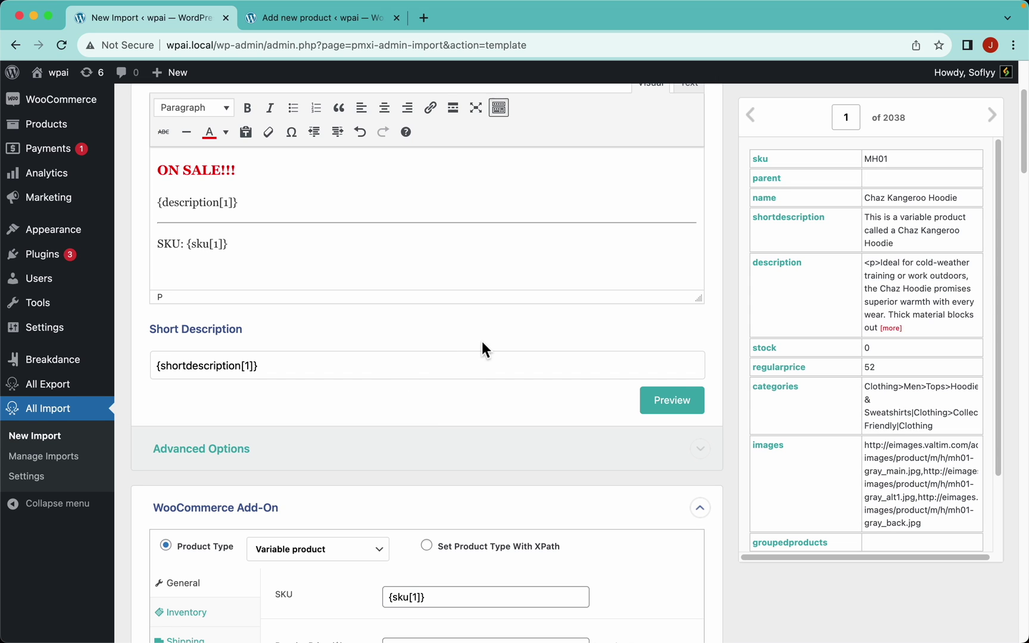
scroll(481, 341, "up", 5)
double_click(175, 221)
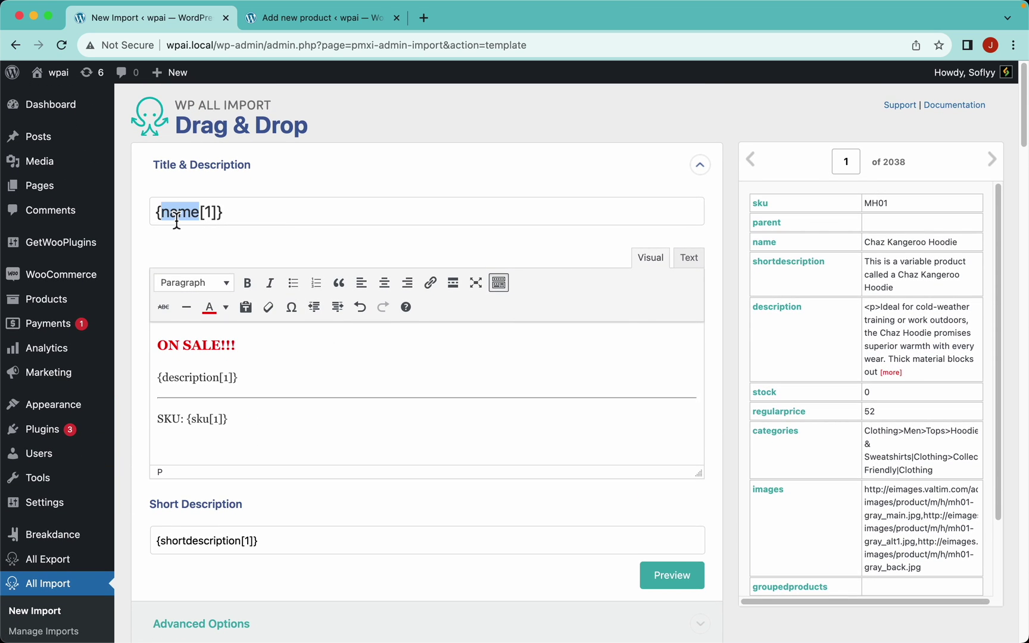
scroll(491, 295, "down", 20)
scroll(491, 295, "down", 5)
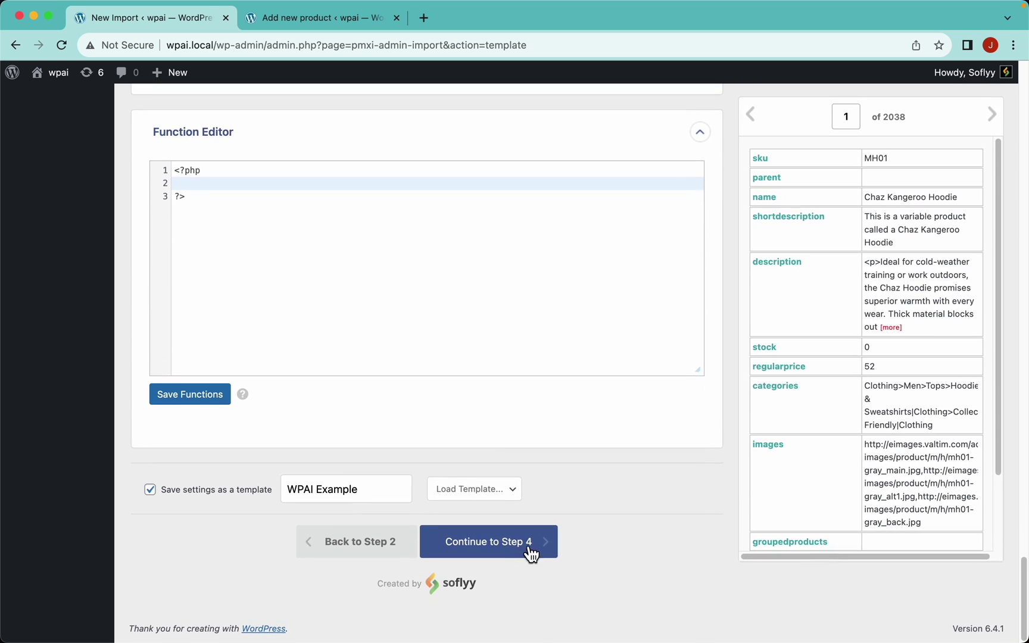
left_click(533, 555)
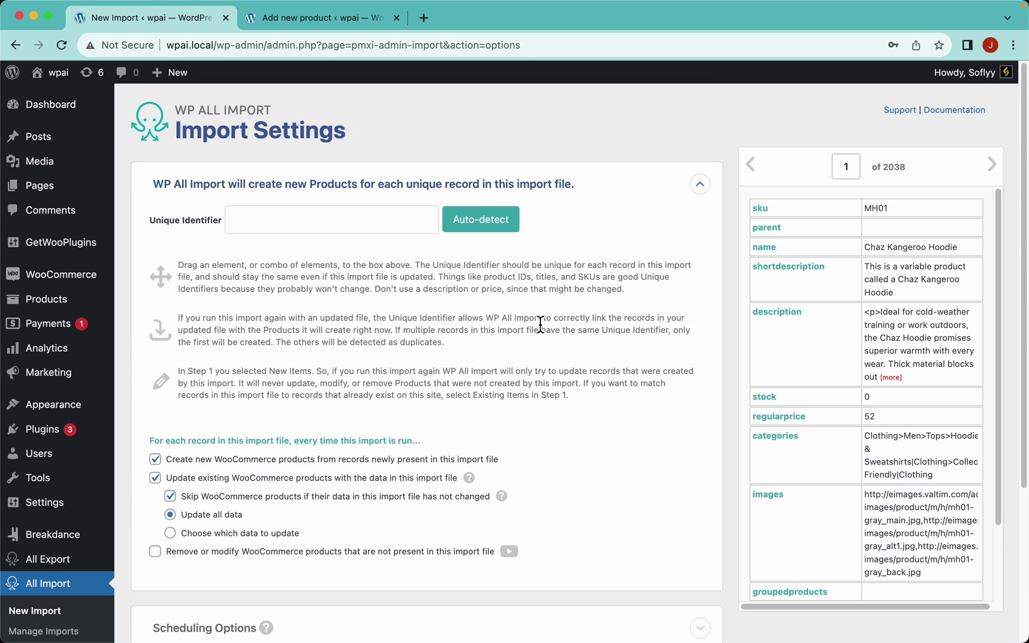
Auto-detect the unique identifier and check its name, SKU and attribute value elements against the record's data.
left_click(480, 220)
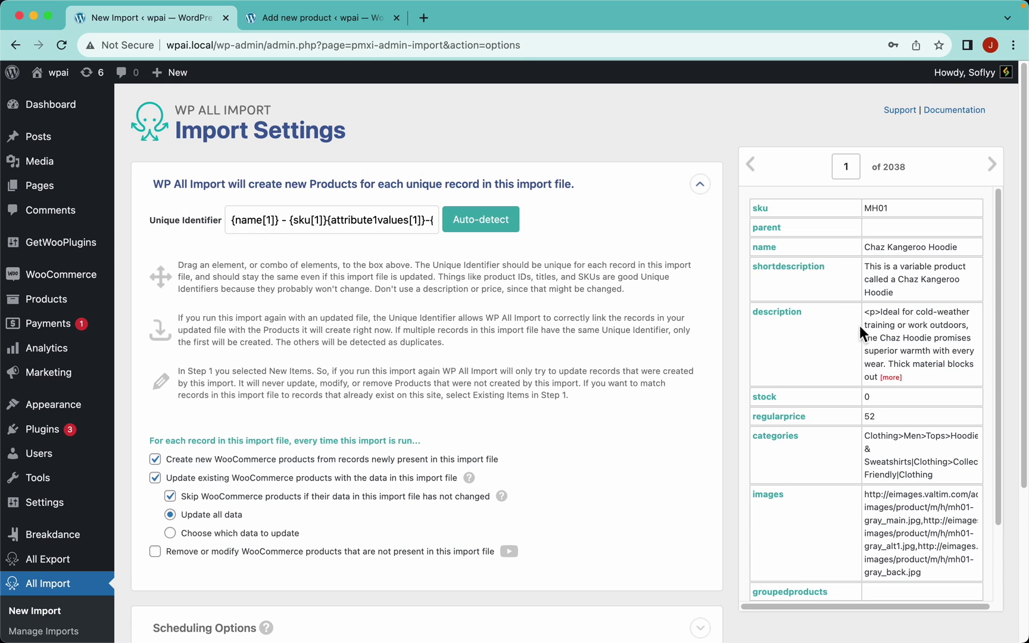
left_click_drag(231, 221, 458, 219)
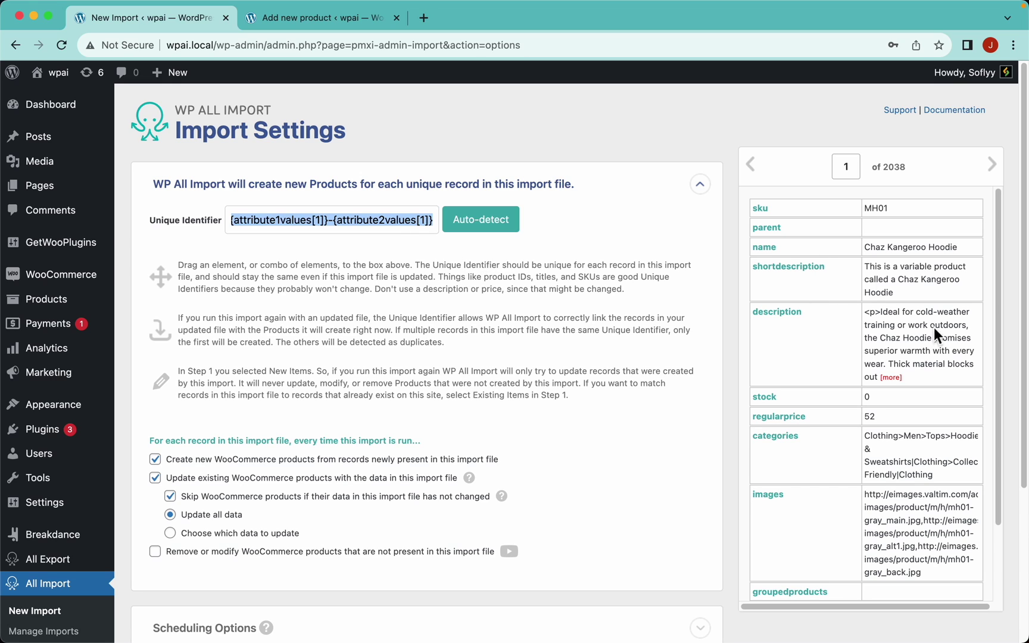
left_click_drag(934, 327, 291, 222)
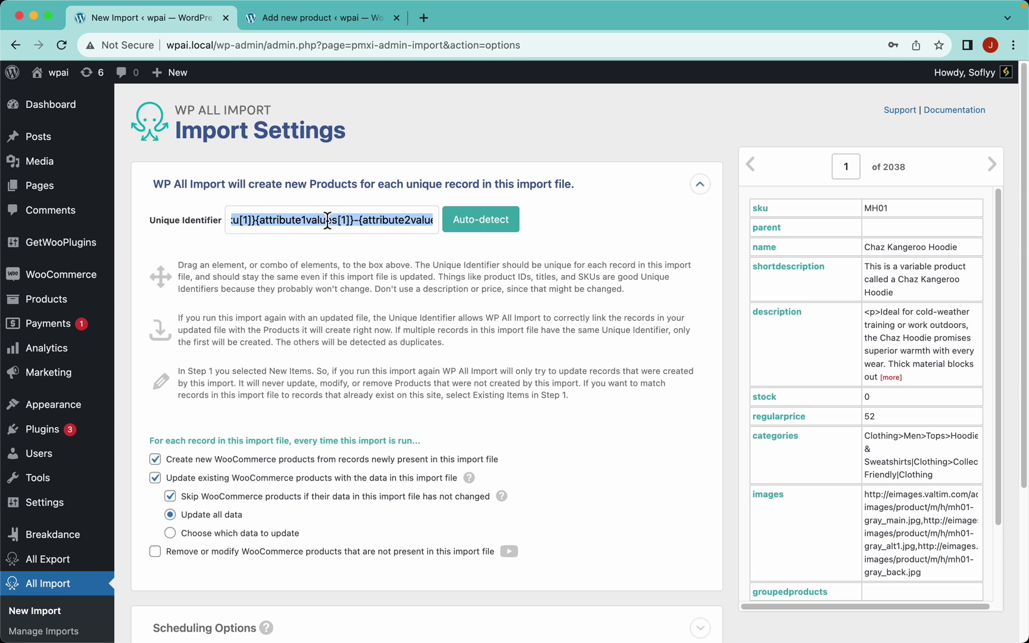
scroll(884, 407, "down", 3)
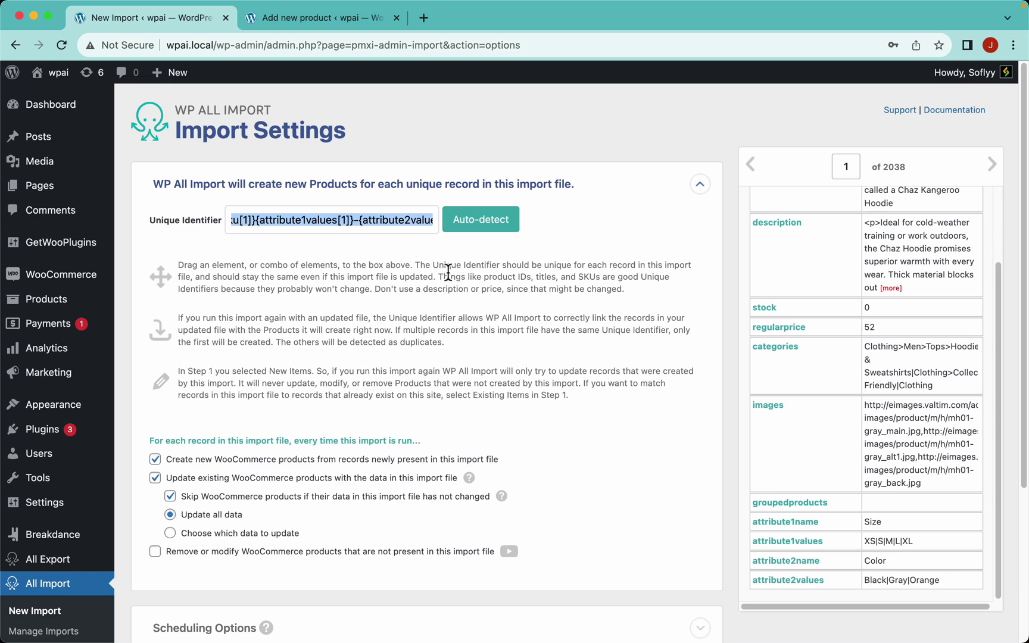
scroll(367, 222, "right", 2)
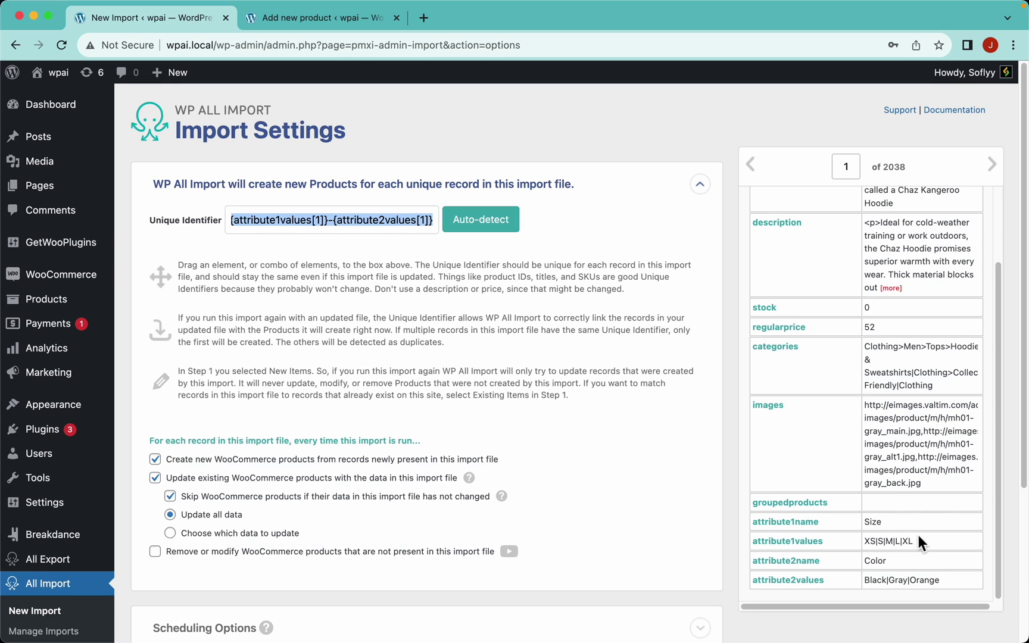
scroll(302, 223, "left", 2)
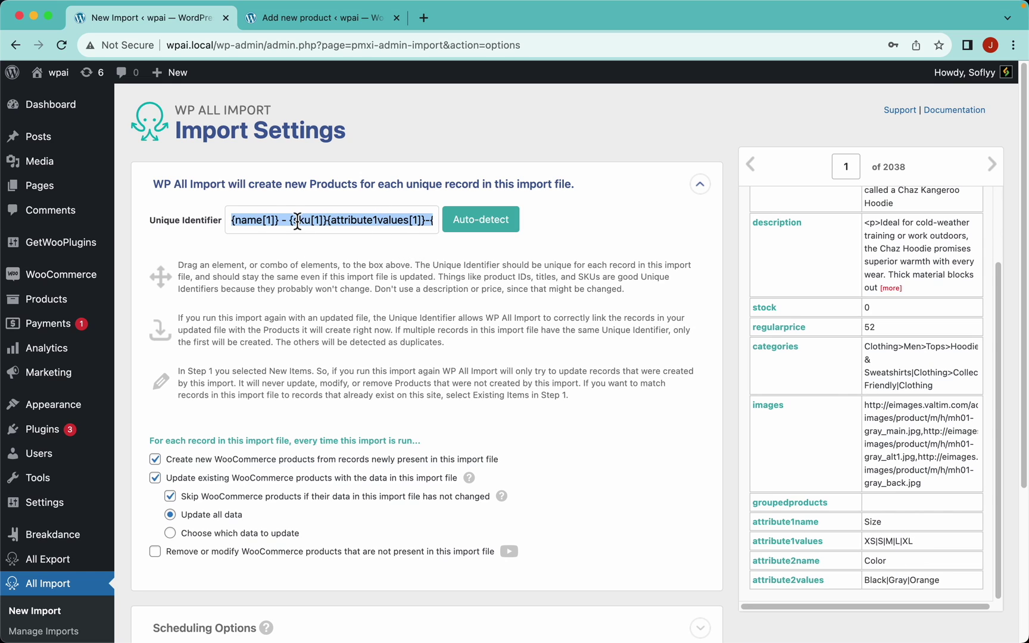
left_click(377, 251)
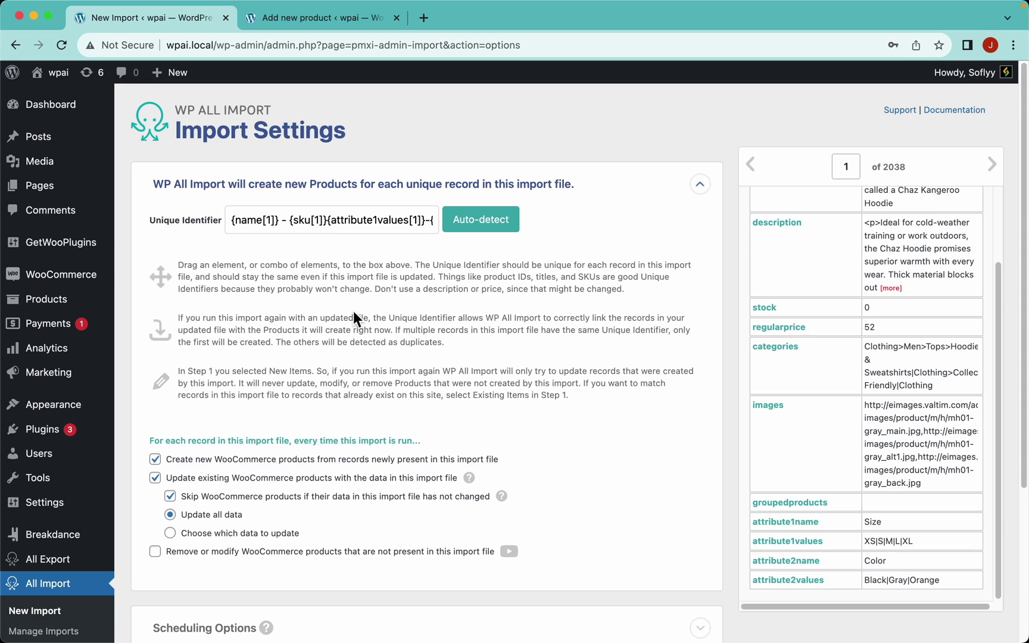
Review the options for creating and updating products, keep them as set, and confirm and run the import.
scroll(417, 333, "down", 5)
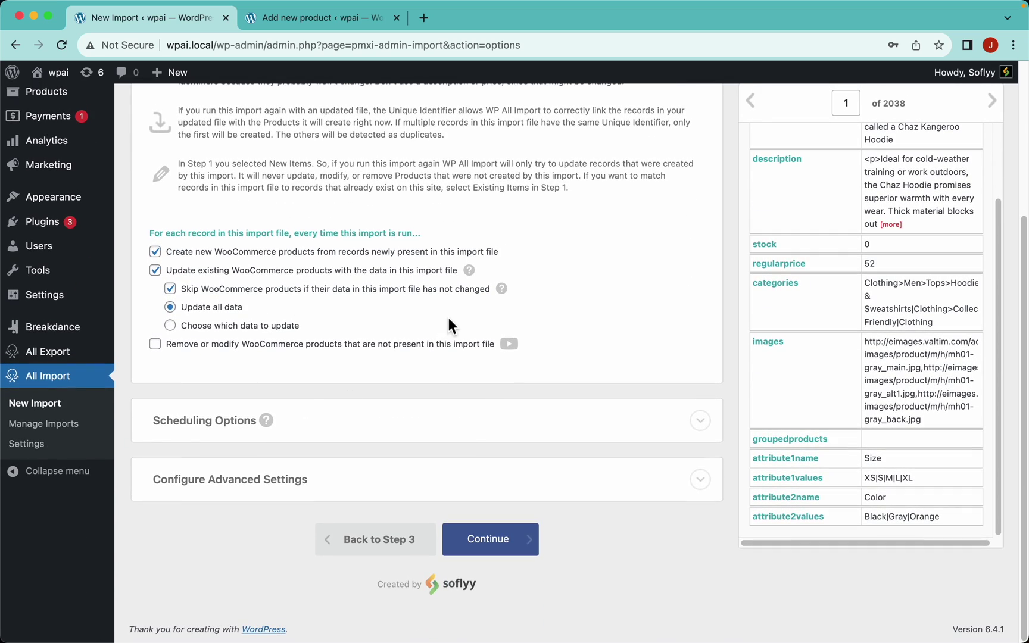
mouse_move(473, 274)
scroll(889, 291, "up", 3)
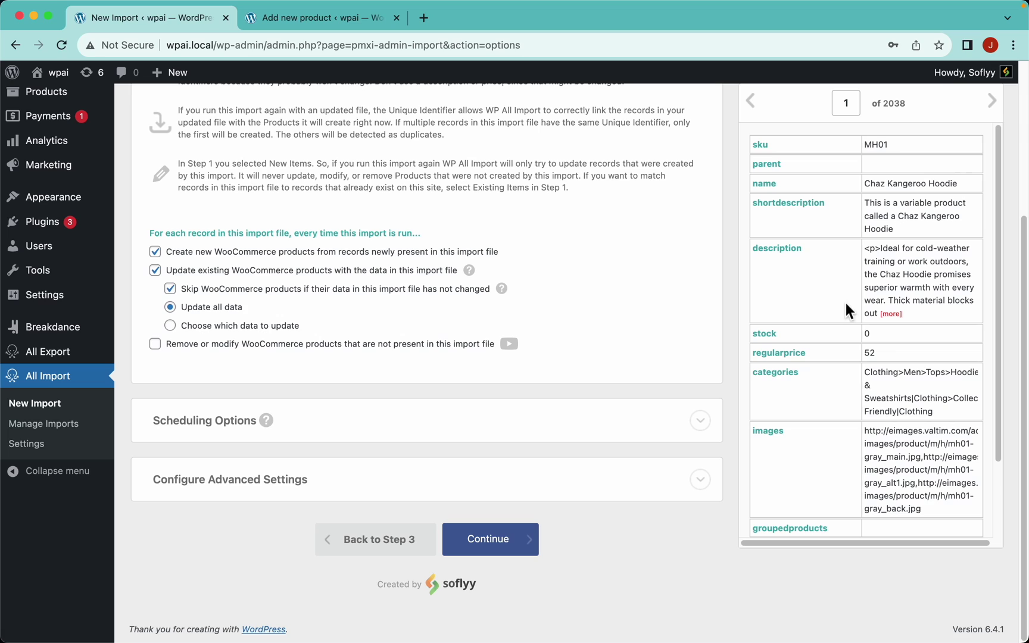
left_click(506, 543)
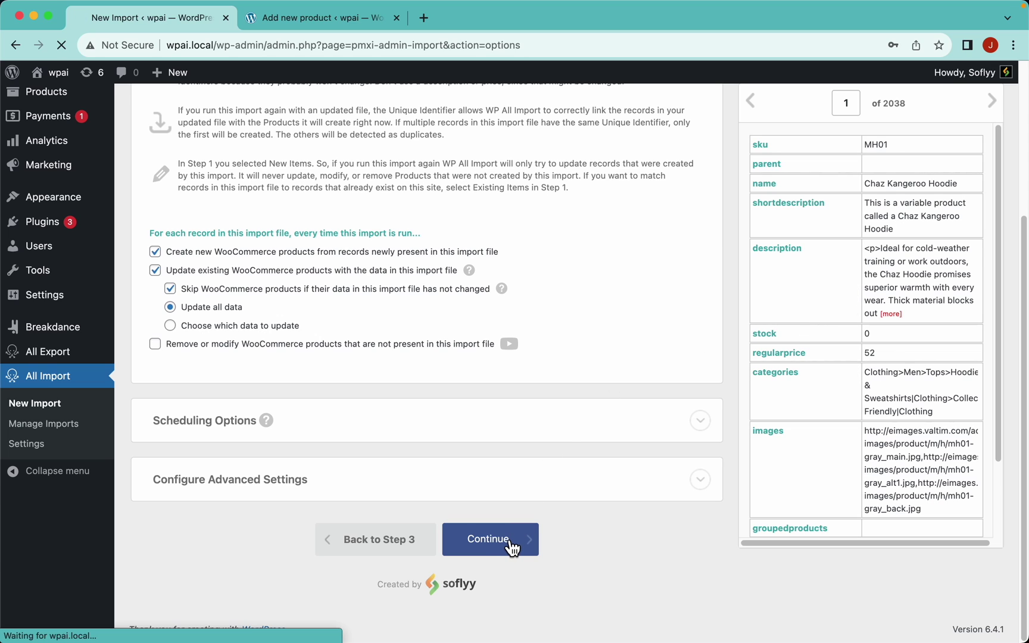
left_click(866, 219)
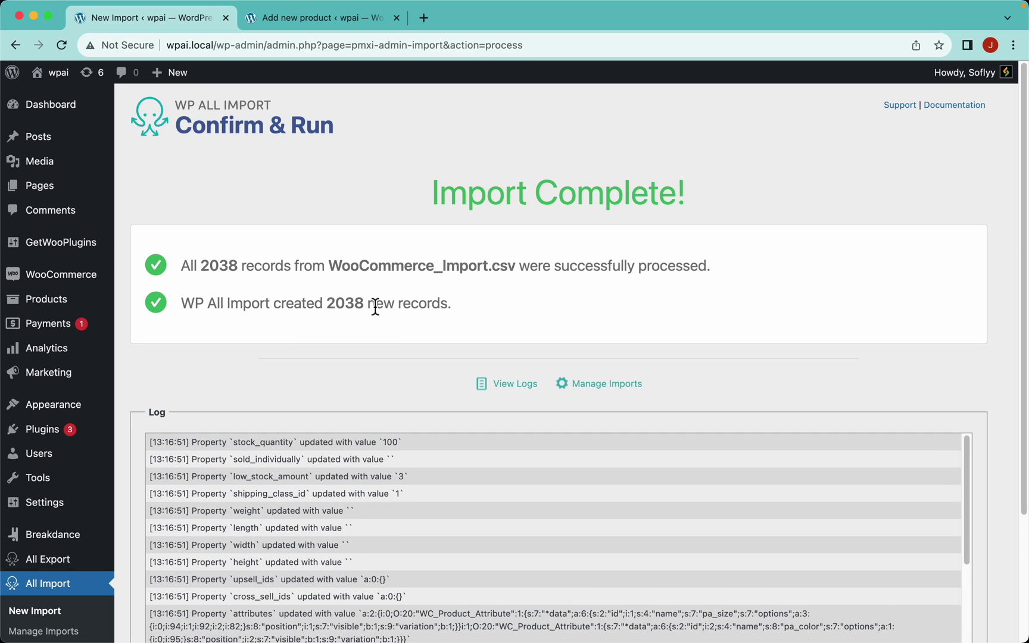
Open the WooCommerce product list and look over the imported products with their SKUs, stock, prices and categories.
left_click(84, 312)
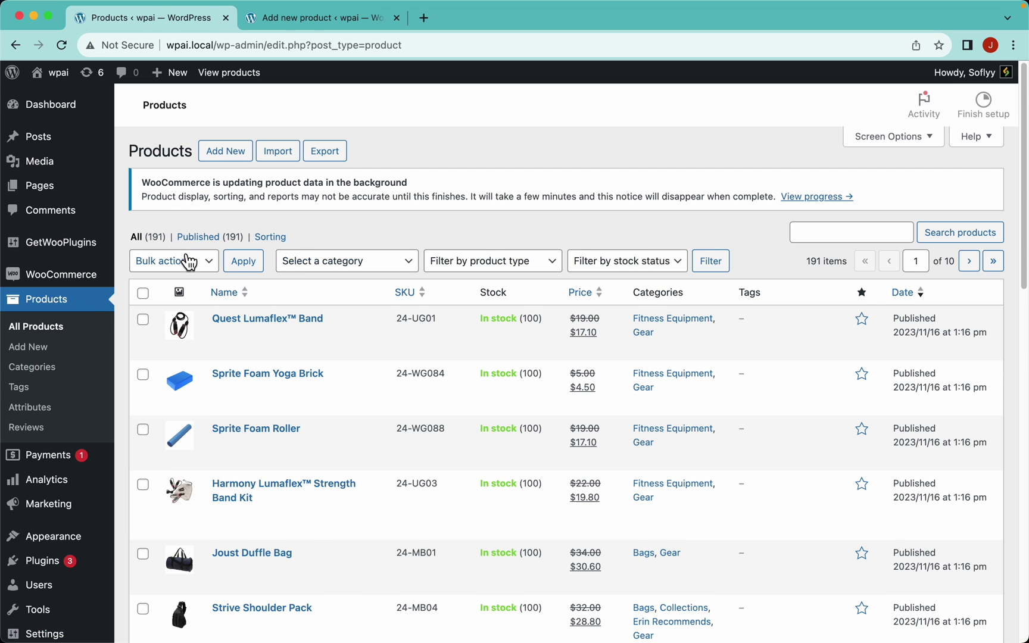
scroll(161, 262, "up", 1)
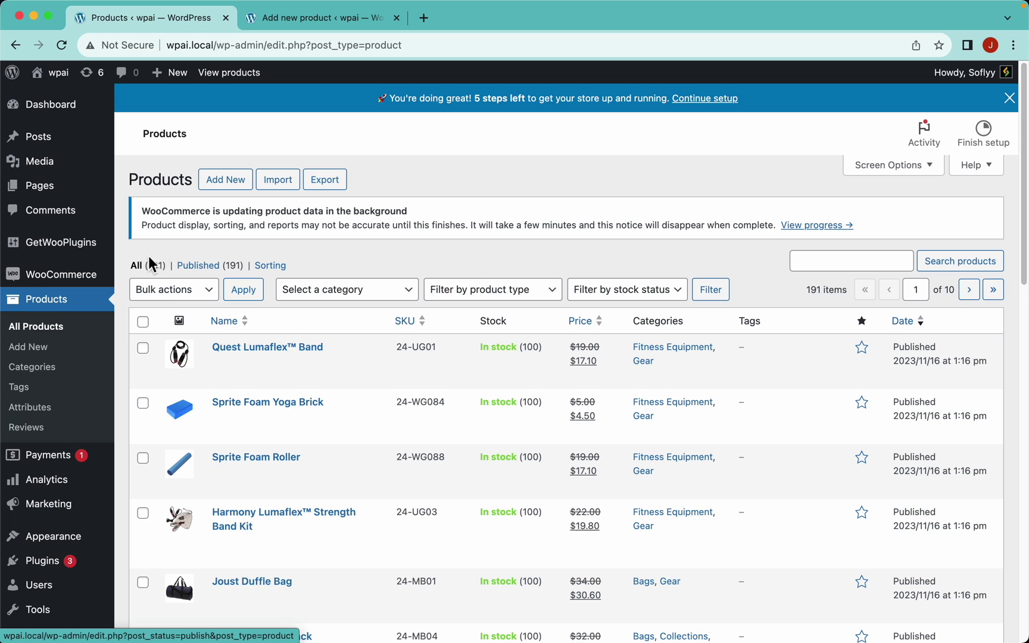
scroll(401, 289, "down", 15)
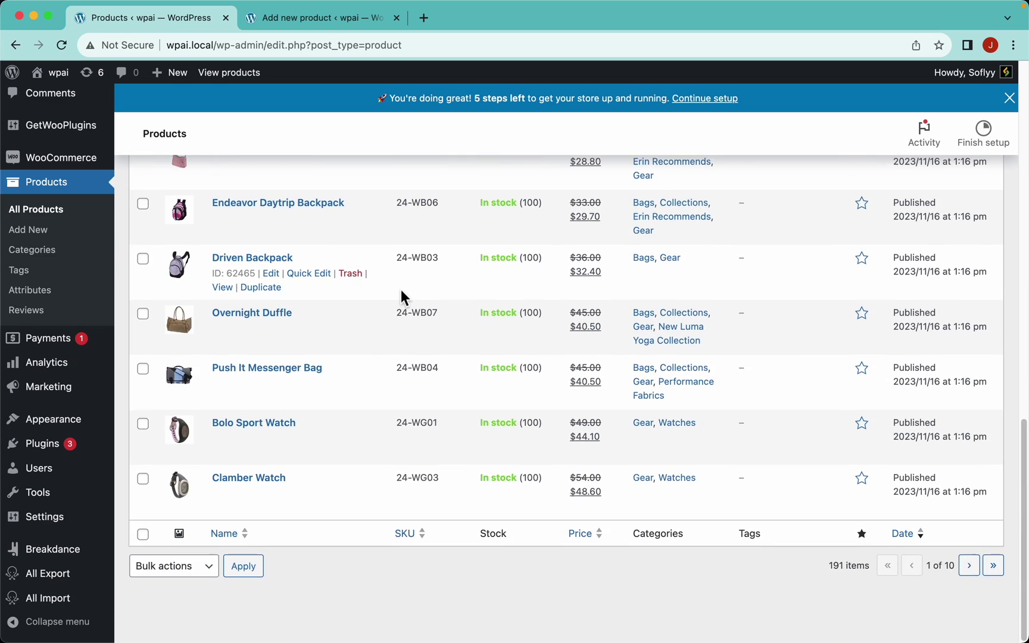
scroll(406, 379, "up", 15)
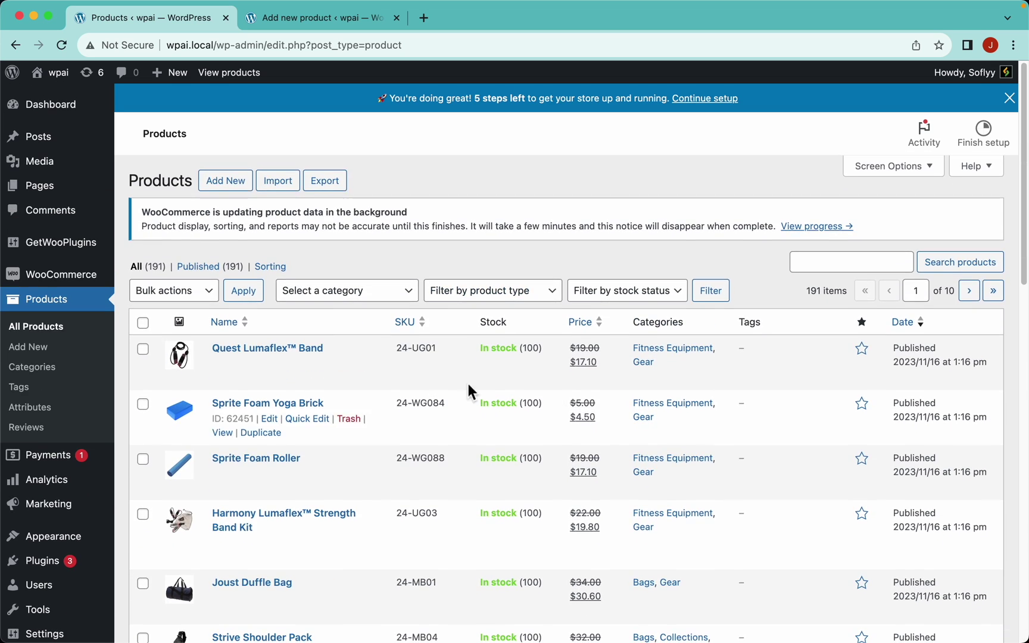
View the products on the storefront shop page and browse their images, categories, prices and attribute filters.
left_click(231, 77)
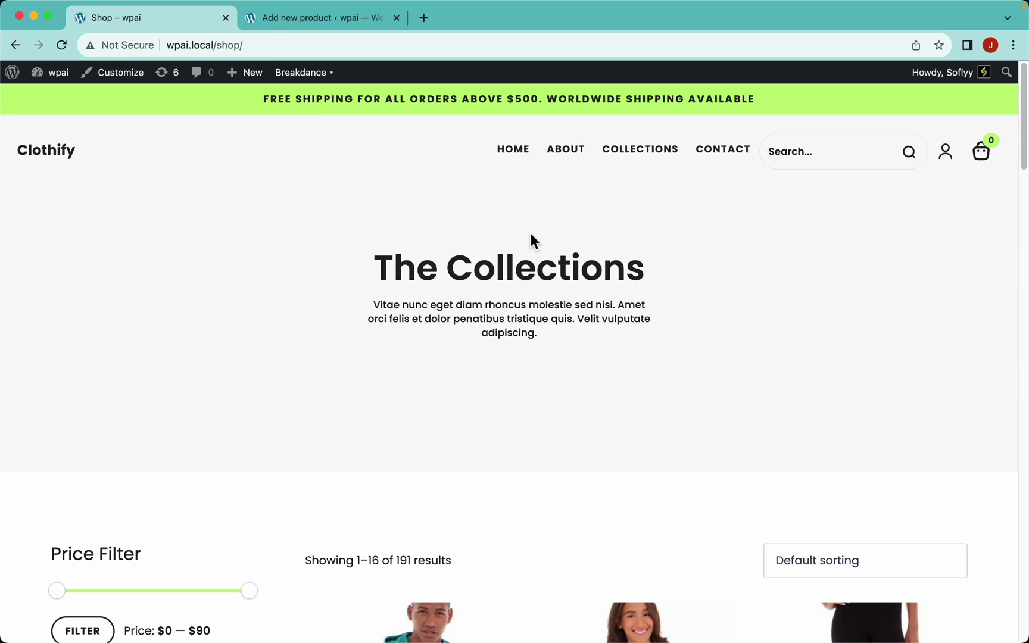
scroll(668, 413, "down", 12)
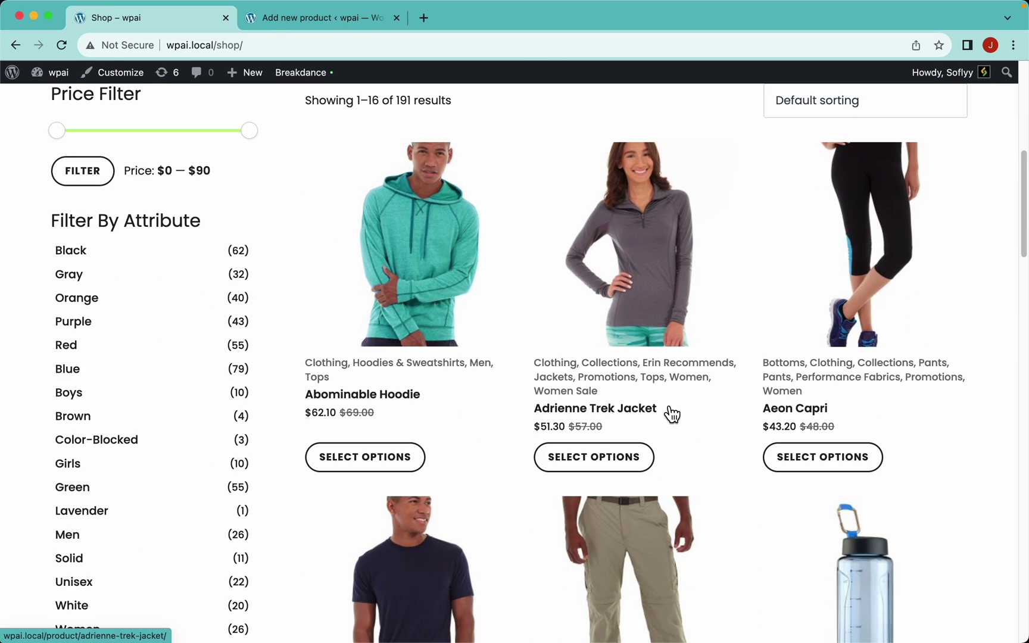
scroll(671, 414, "down", 10)
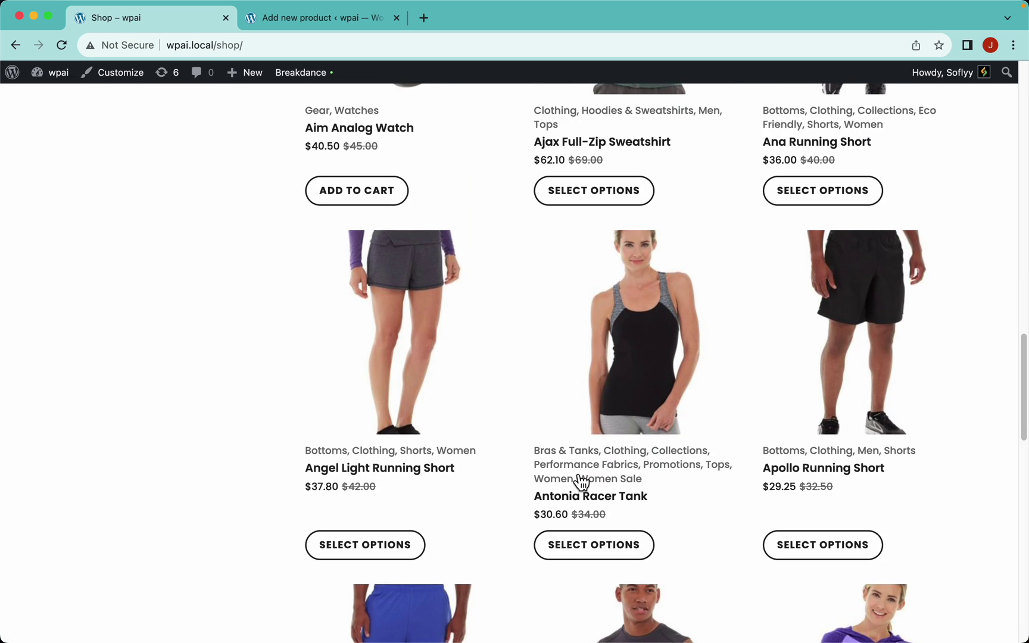
scroll(622, 456, "down", 7)
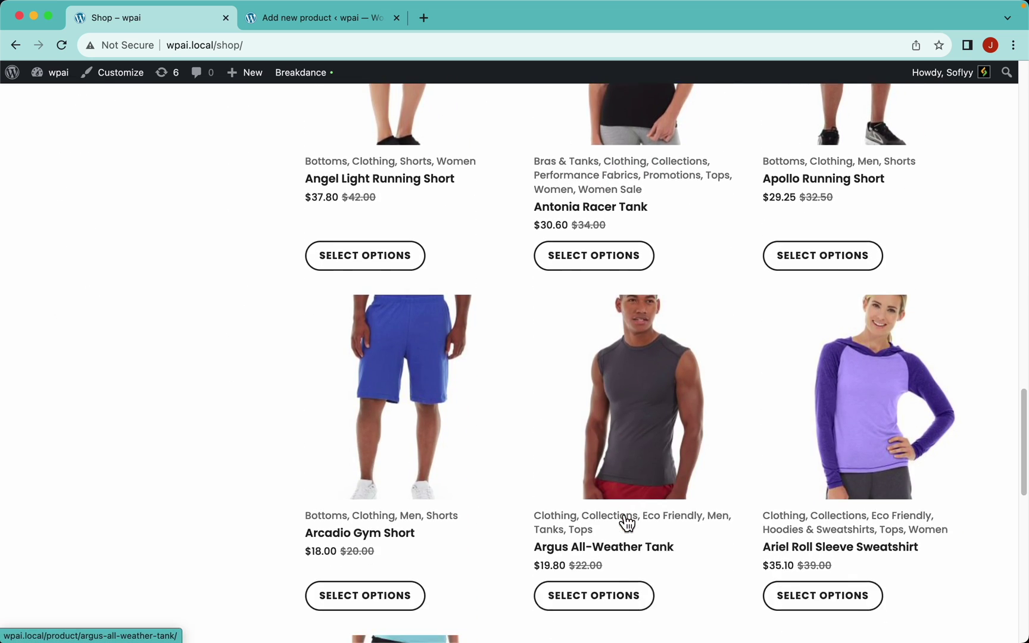
key("Home")
scroll(621, 513, "down", 7)
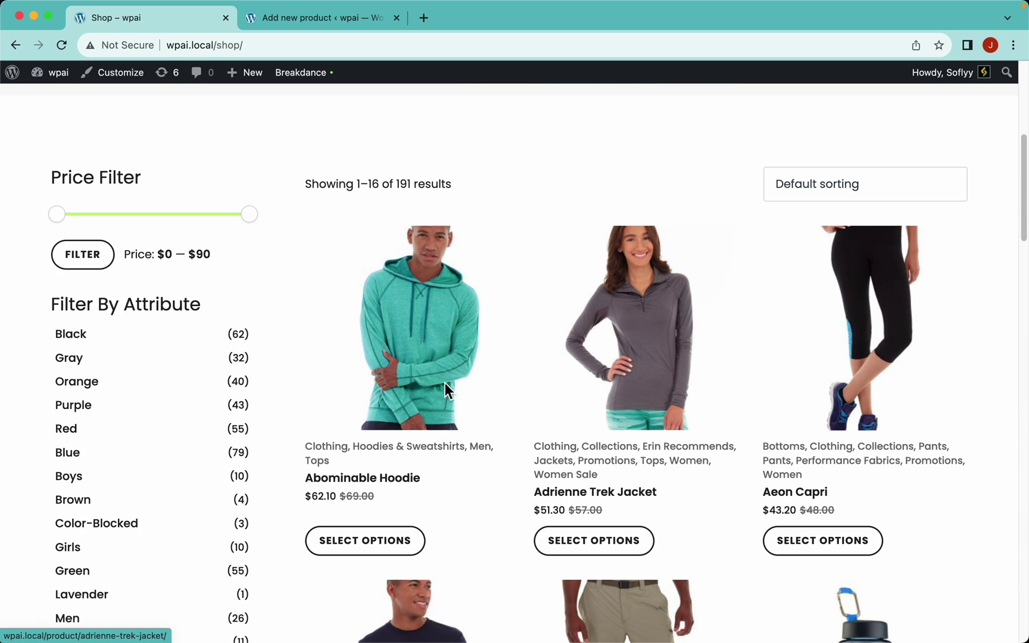
Open the Abominable Hoodie product page and examine its gallery, ON SALE!!! heading, description, SKU line and additional information.
left_click(427, 320)
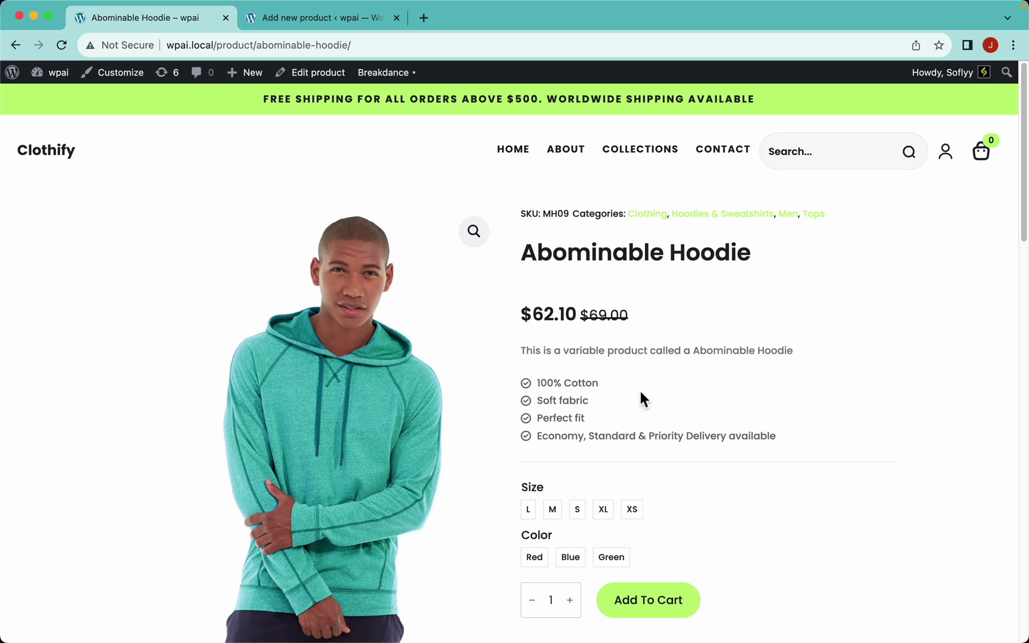
scroll(675, 377, "down", 4)
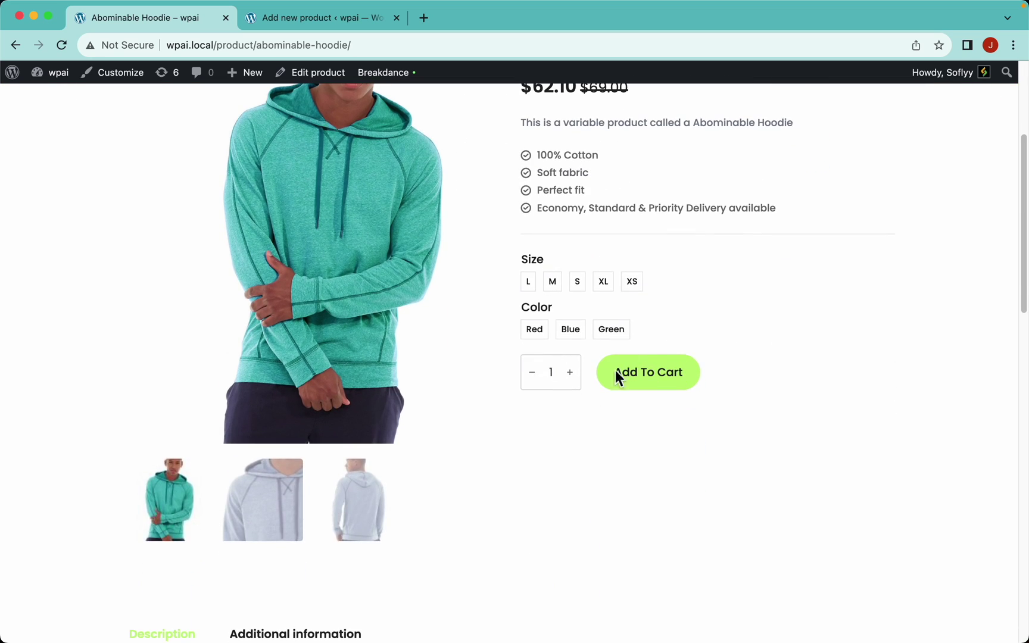
scroll(535, 516, "down", 6)
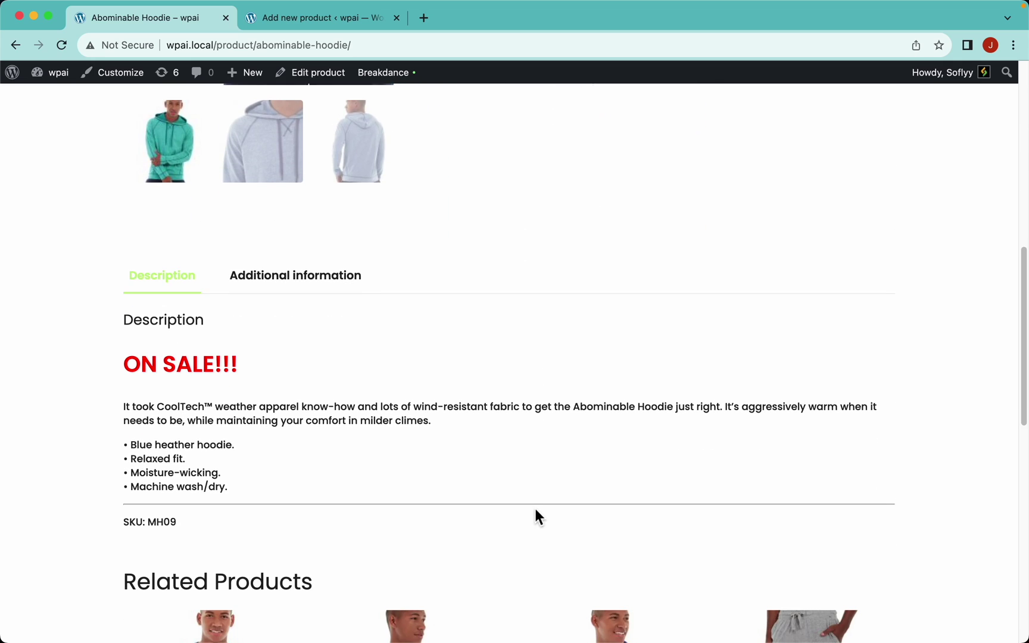
double_click(203, 363)
triple_click(203, 364)
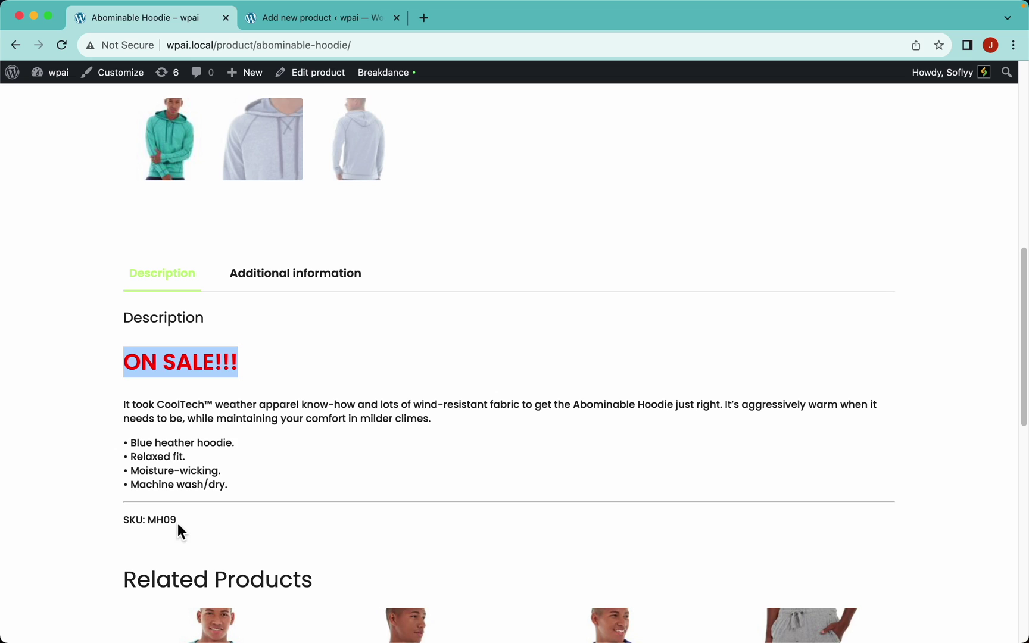
left_click_drag(177, 521, 116, 523)
left_click(250, 446)
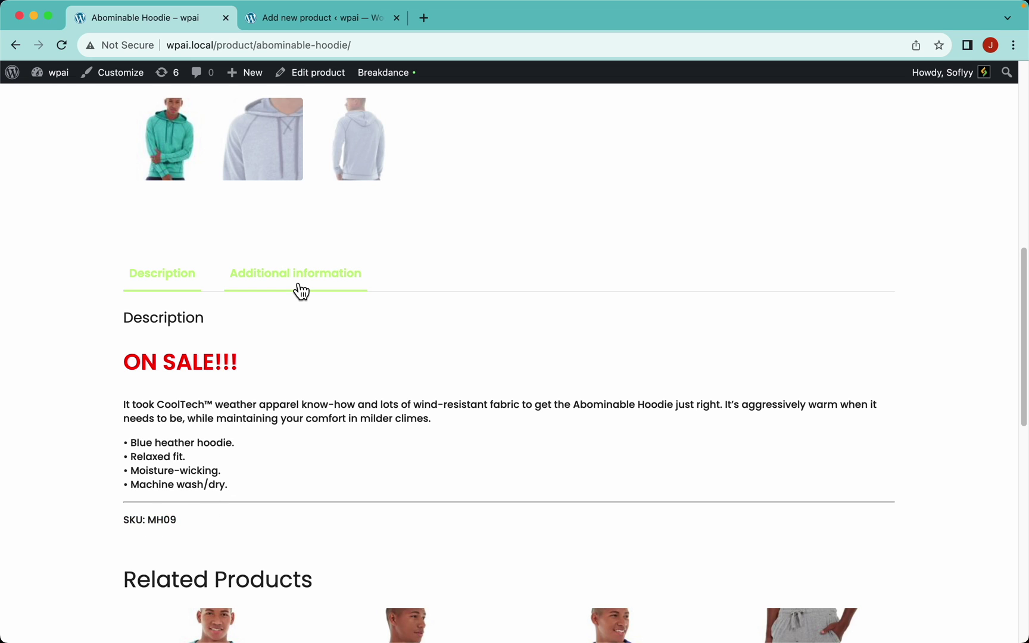
left_click(297, 279)
Choose size L and color Red for the Abominable Hoodie to check that variation.
scroll(576, 268, "up", 8)
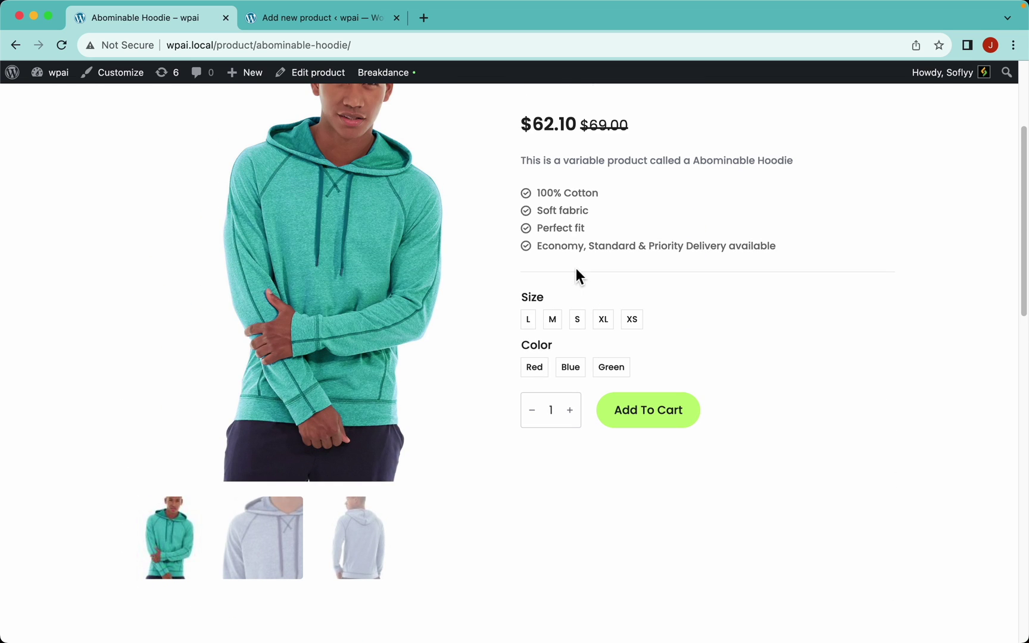
scroll(622, 260, "up", 2)
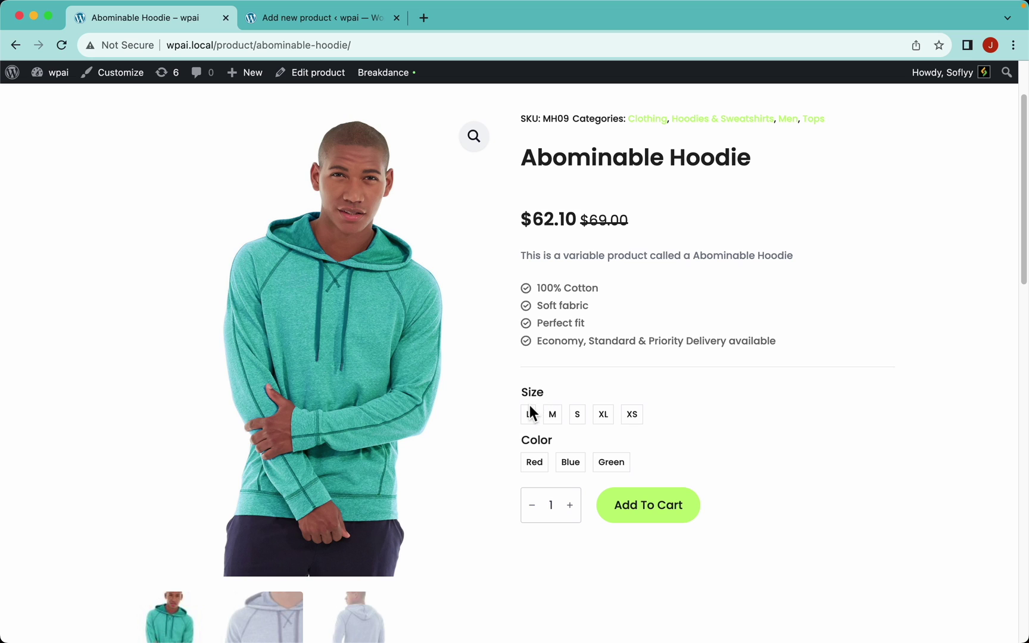
left_click(529, 413)
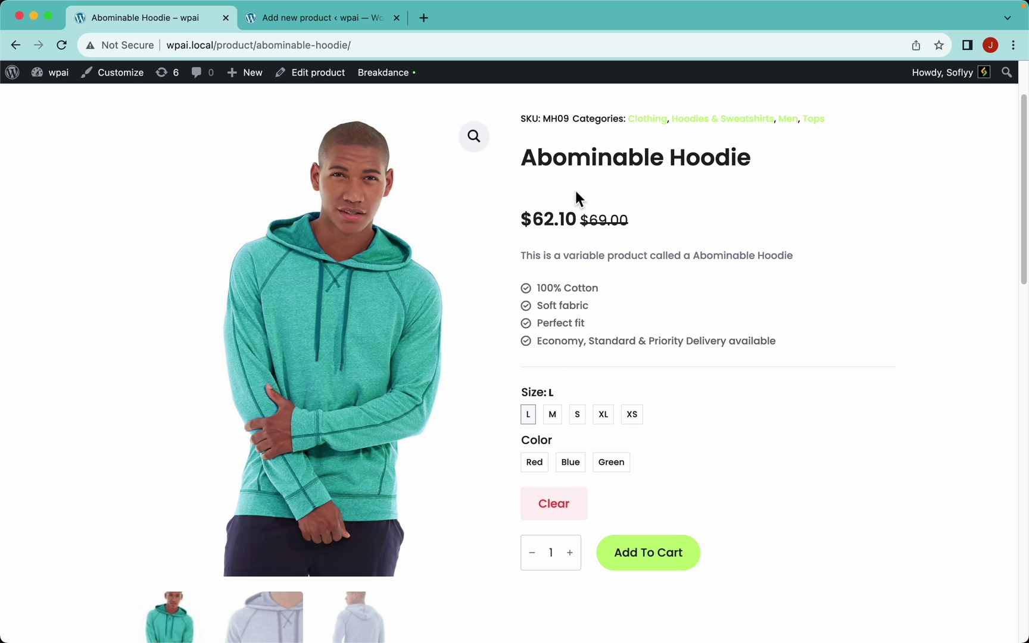
left_click(536, 463)
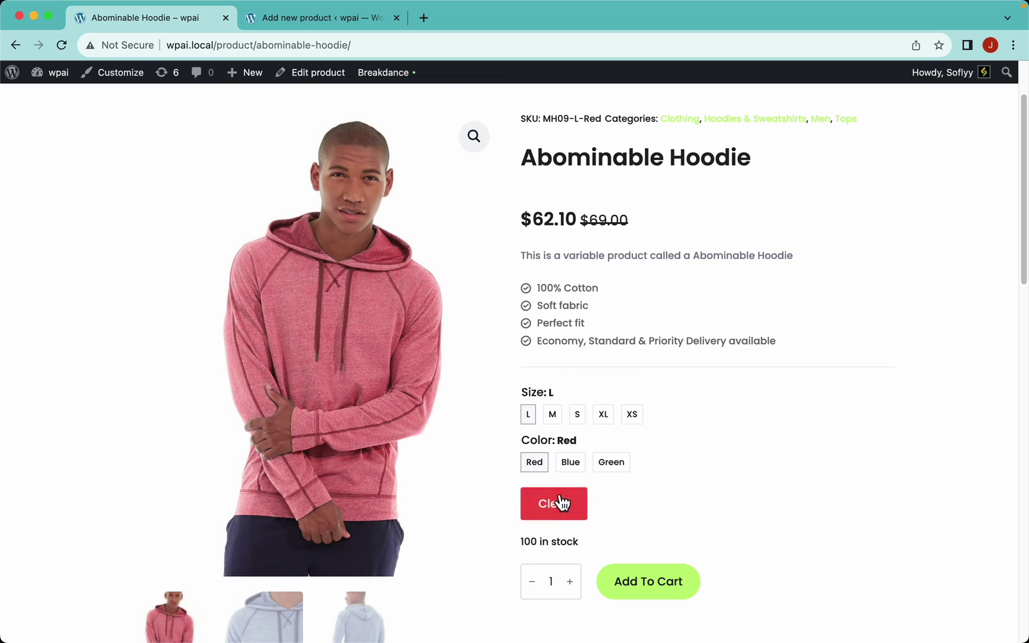
Switch the size L Abominable Hoodie to color Blue and to Green, checking the image and SKU for each variation.
left_click(572, 470)
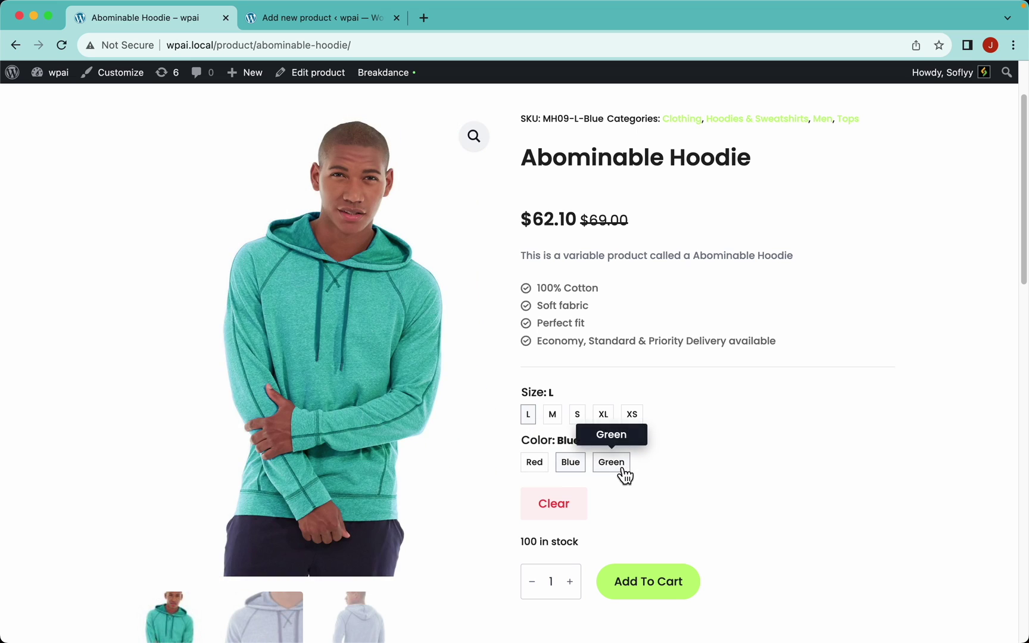
left_click(622, 474)
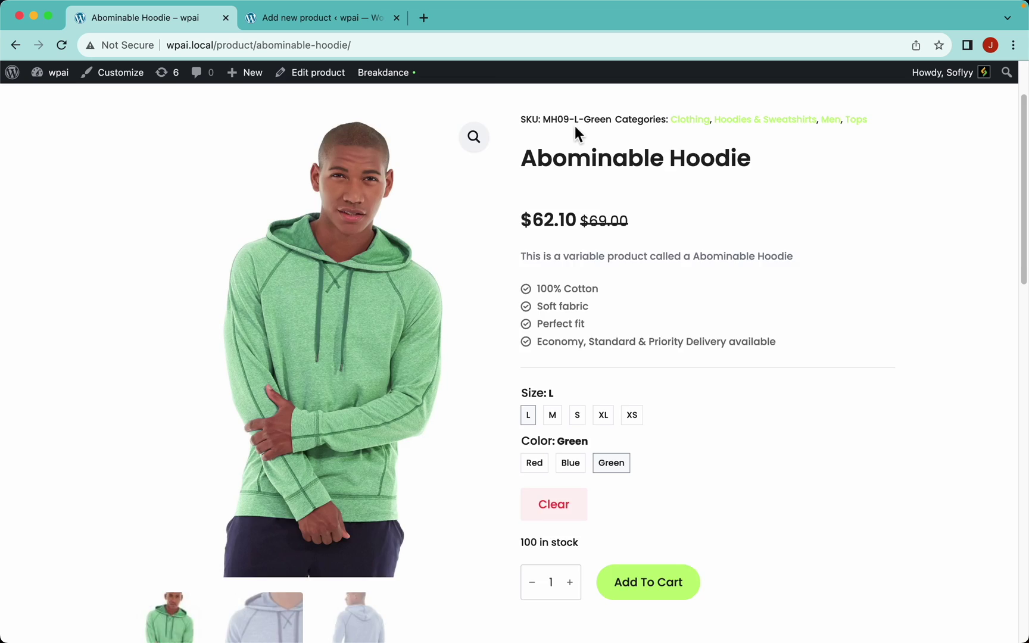
scroll(574, 126, "up", 3)
Open the Abominable Hoodie for editing and look over its description, product image, gallery and inventory data.
left_click(305, 73)
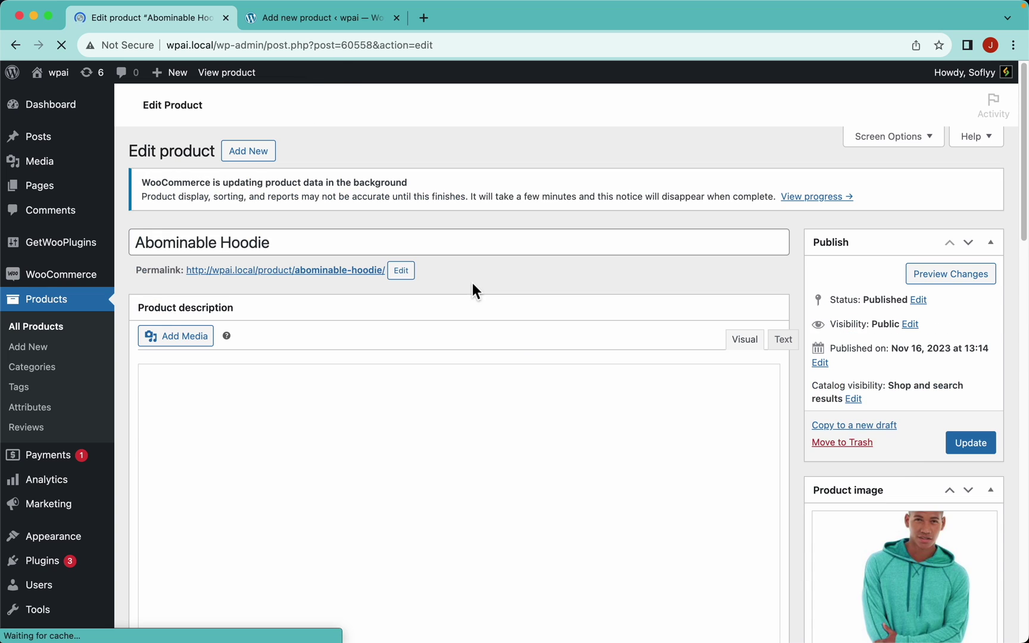
scroll(616, 357, "down", 3)
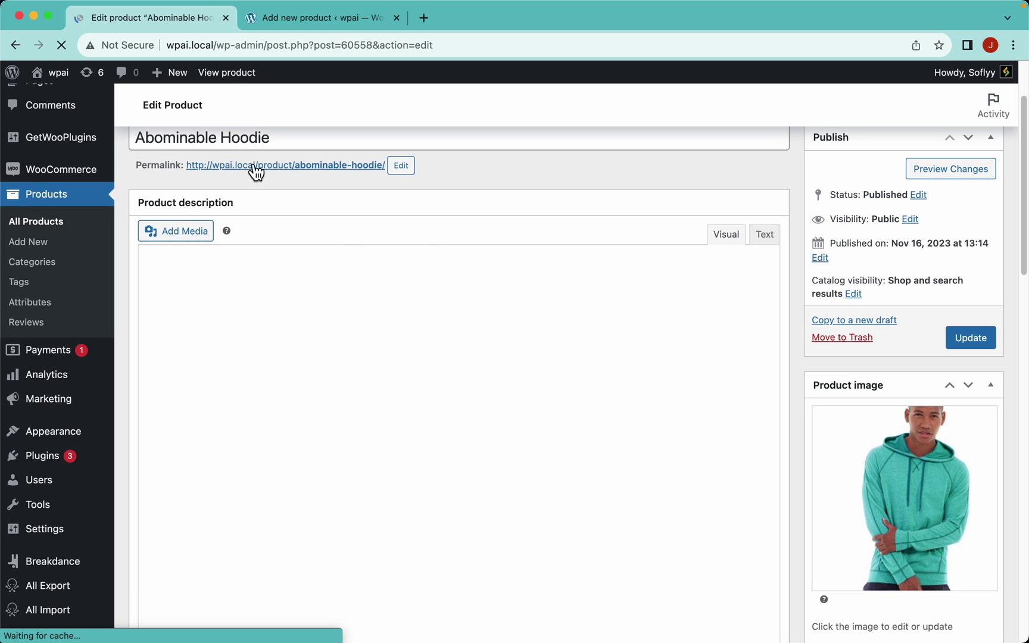
scroll(921, 524, "down", 5)
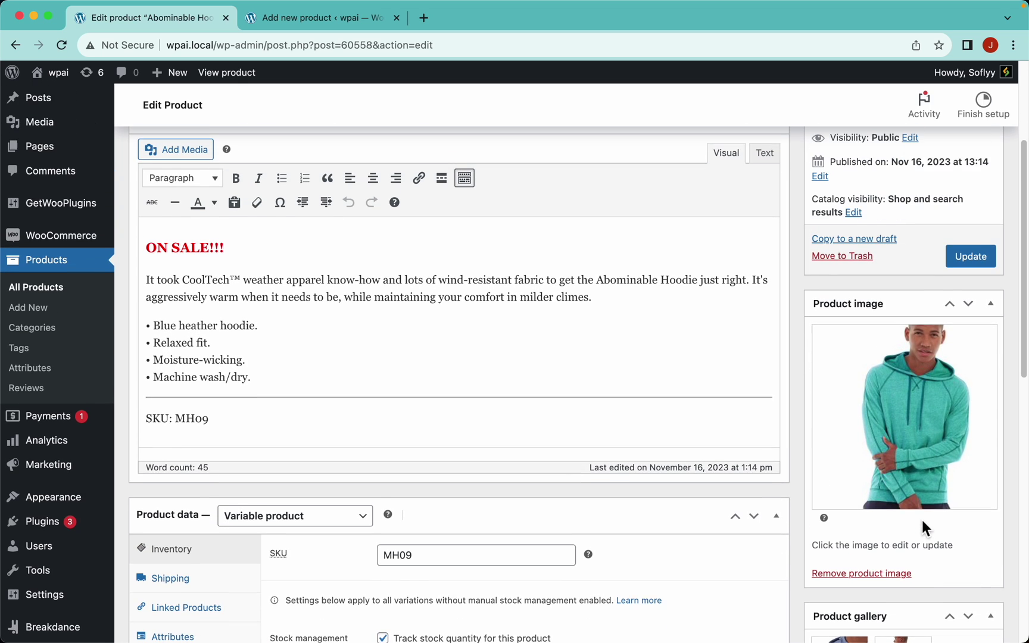
scroll(367, 472, "down", 6)
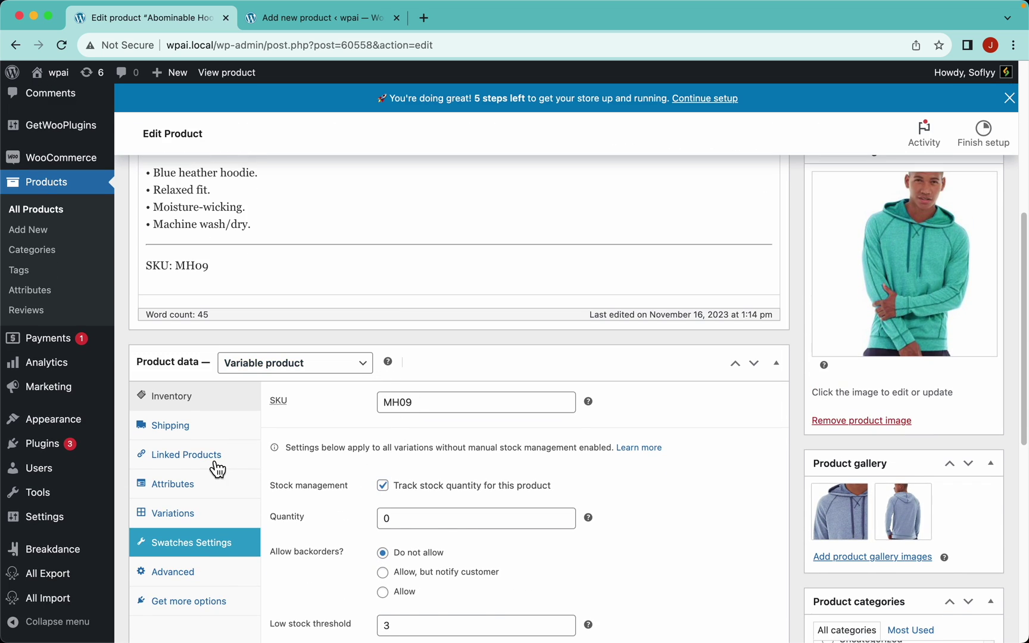
Review the product's list of size and color variations and return to its storefront page.
left_click(180, 519)
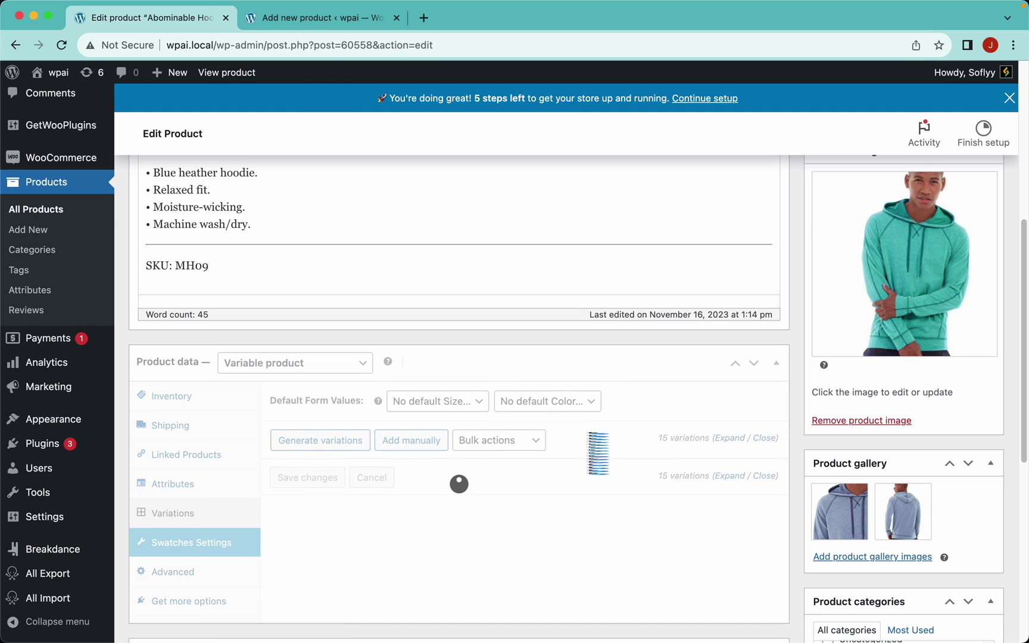
scroll(667, 438, "down", 3)
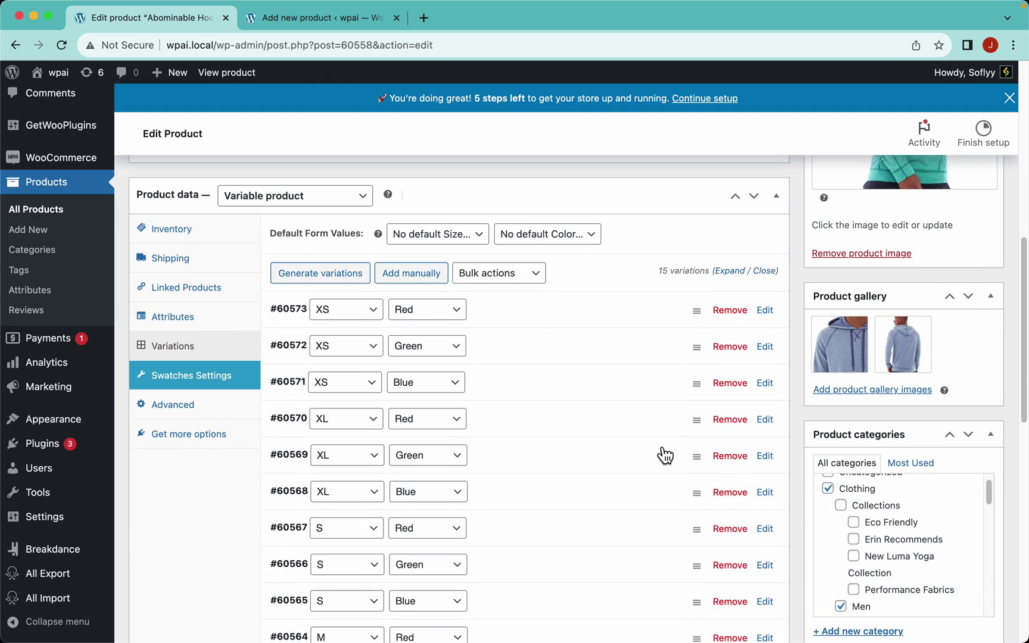
scroll(503, 447, "down", 7)
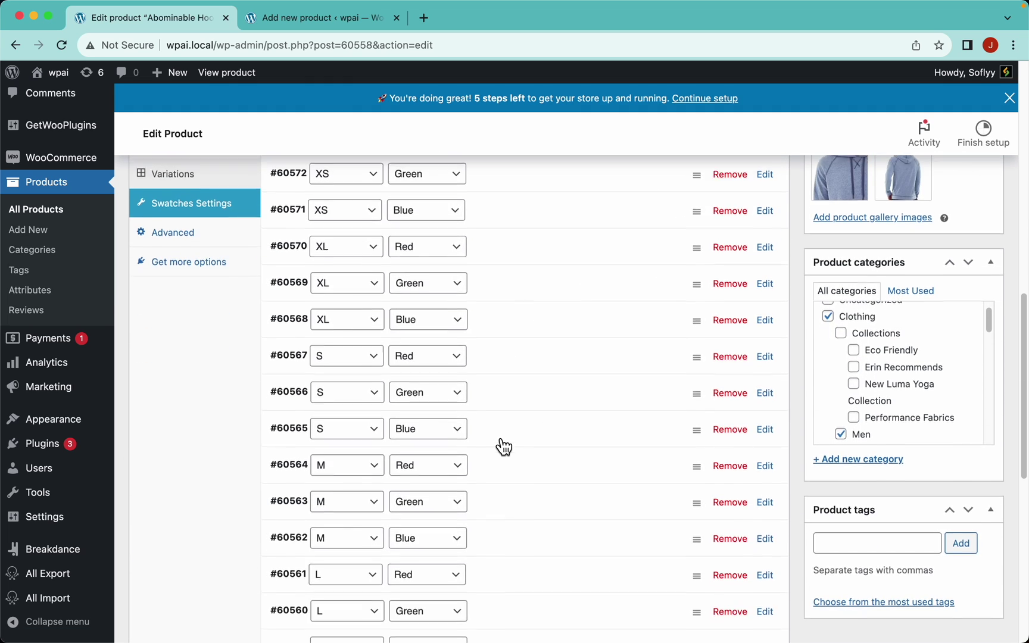
scroll(498, 436, "up", 15)
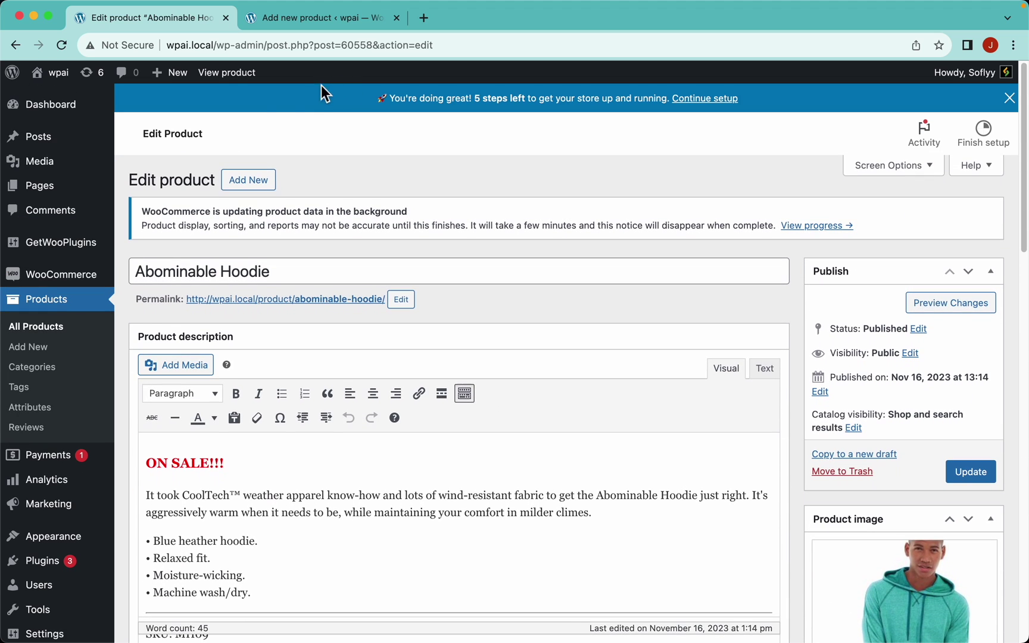
left_click(239, 75)
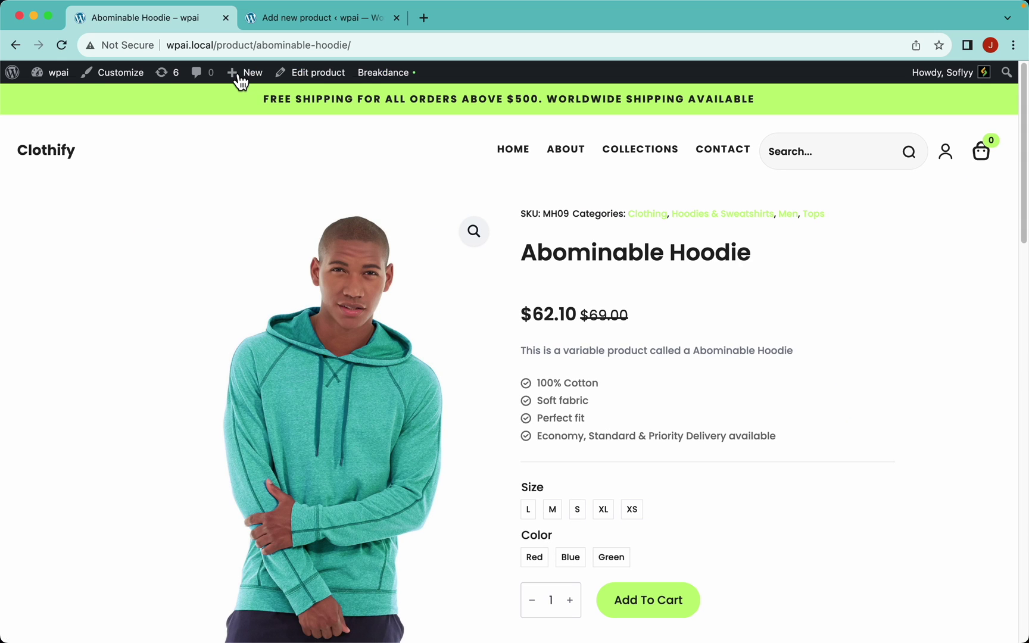